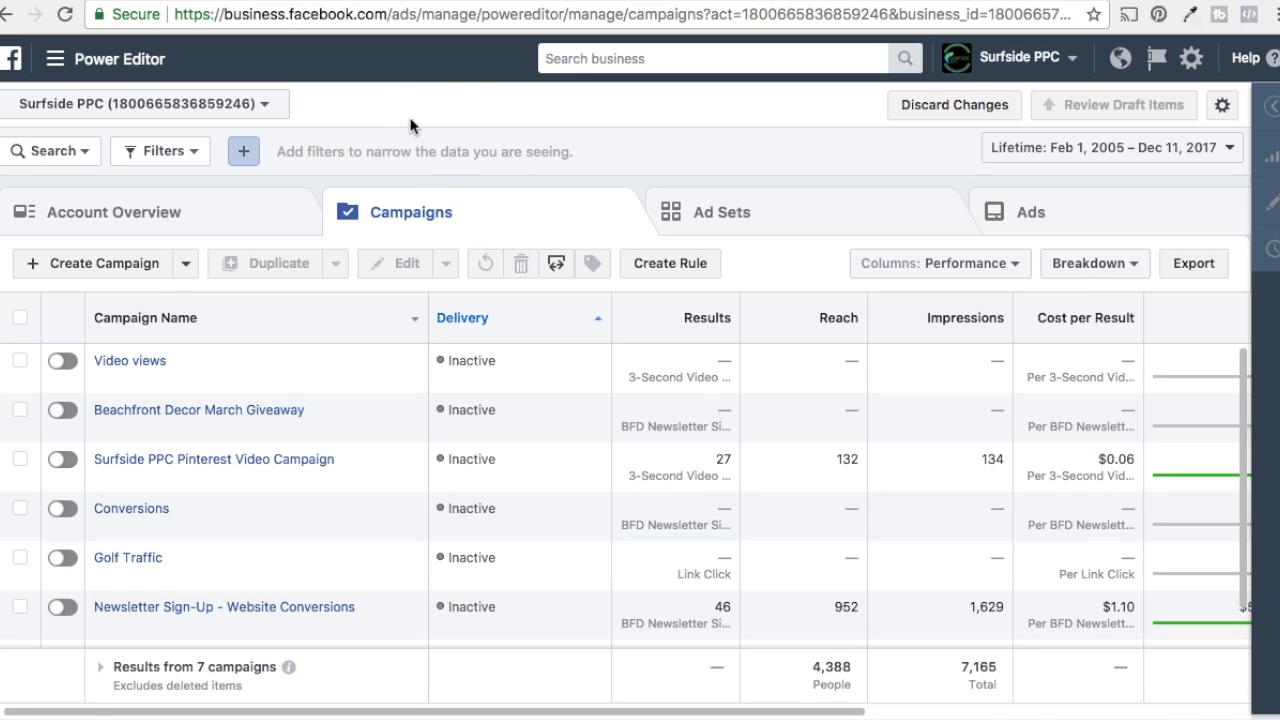
Step: Start a new campaign named "Beachfront Decor Page Likes"
left_click(81, 268)
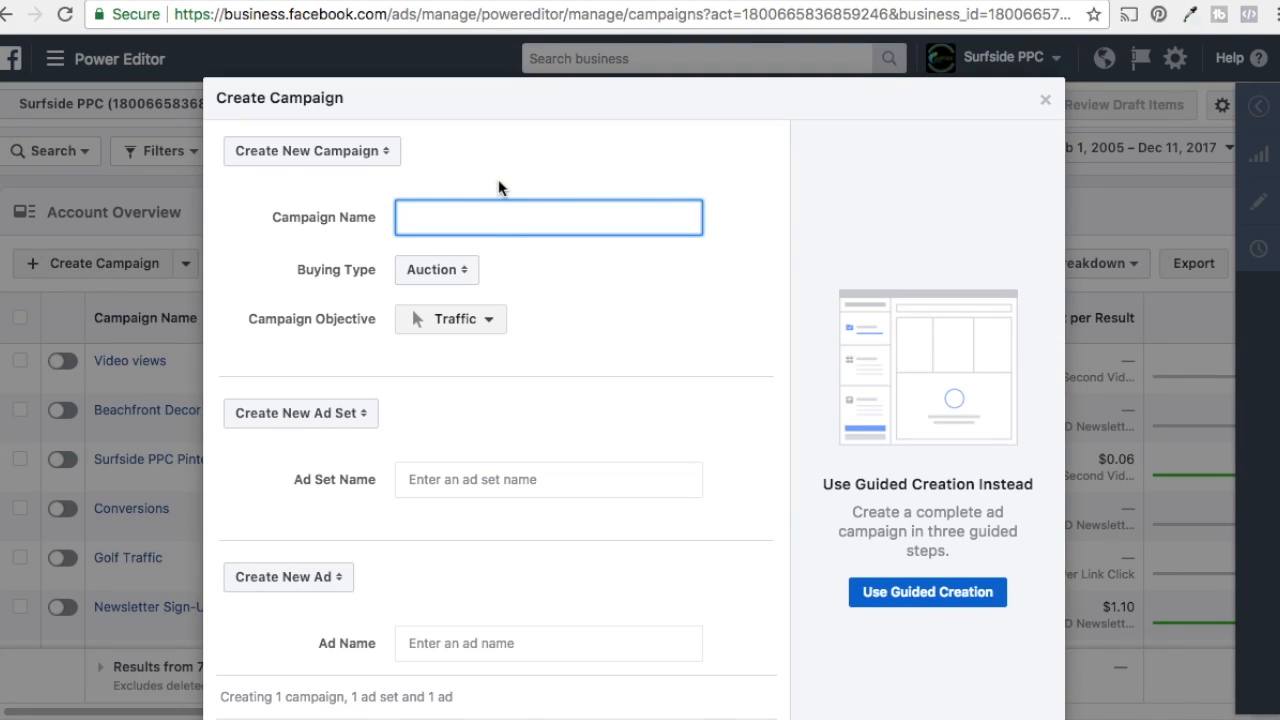
type("Beachfront Decor Page Likes")
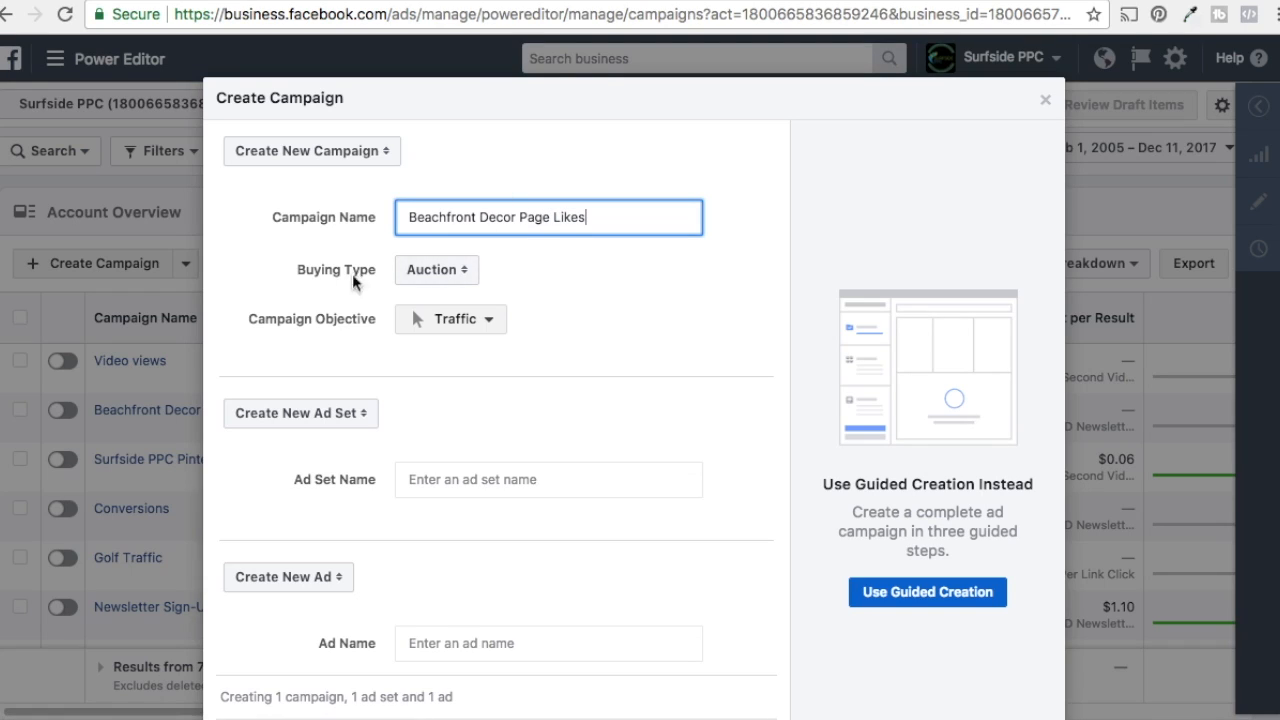
left_click(678, 305)
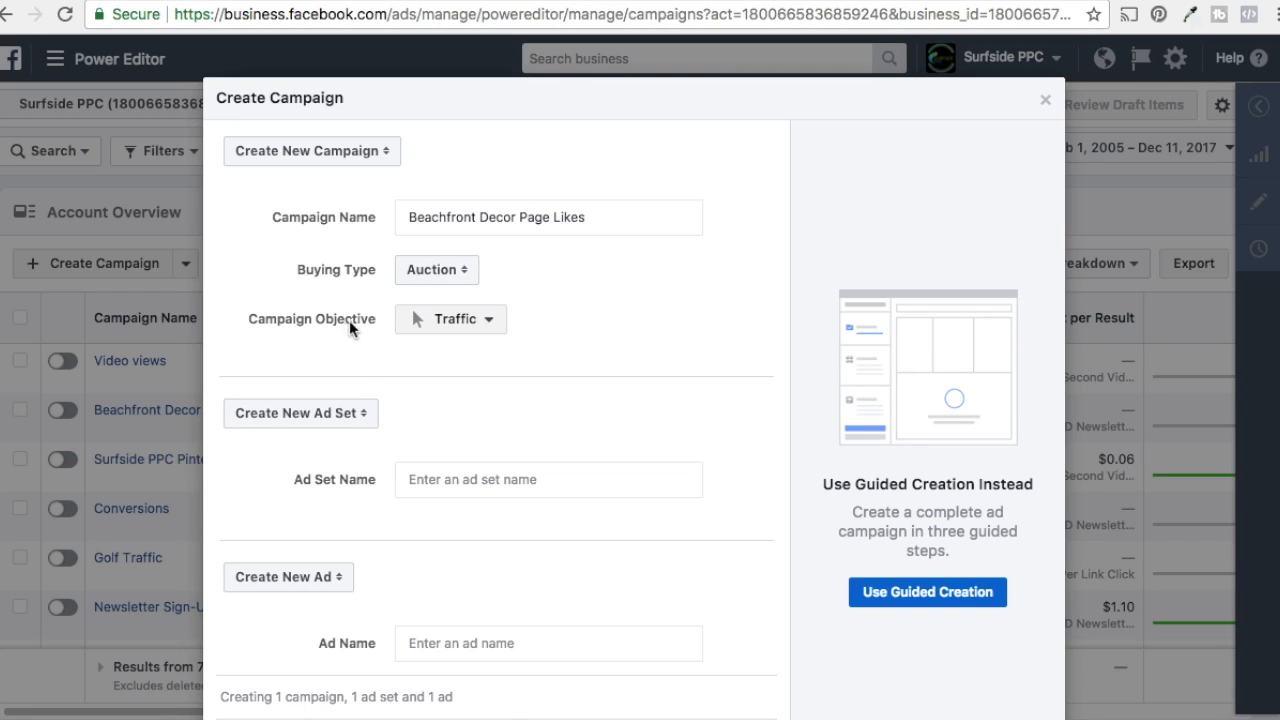
Step: Set the campaign objective to Page likes
left_click(457, 325)
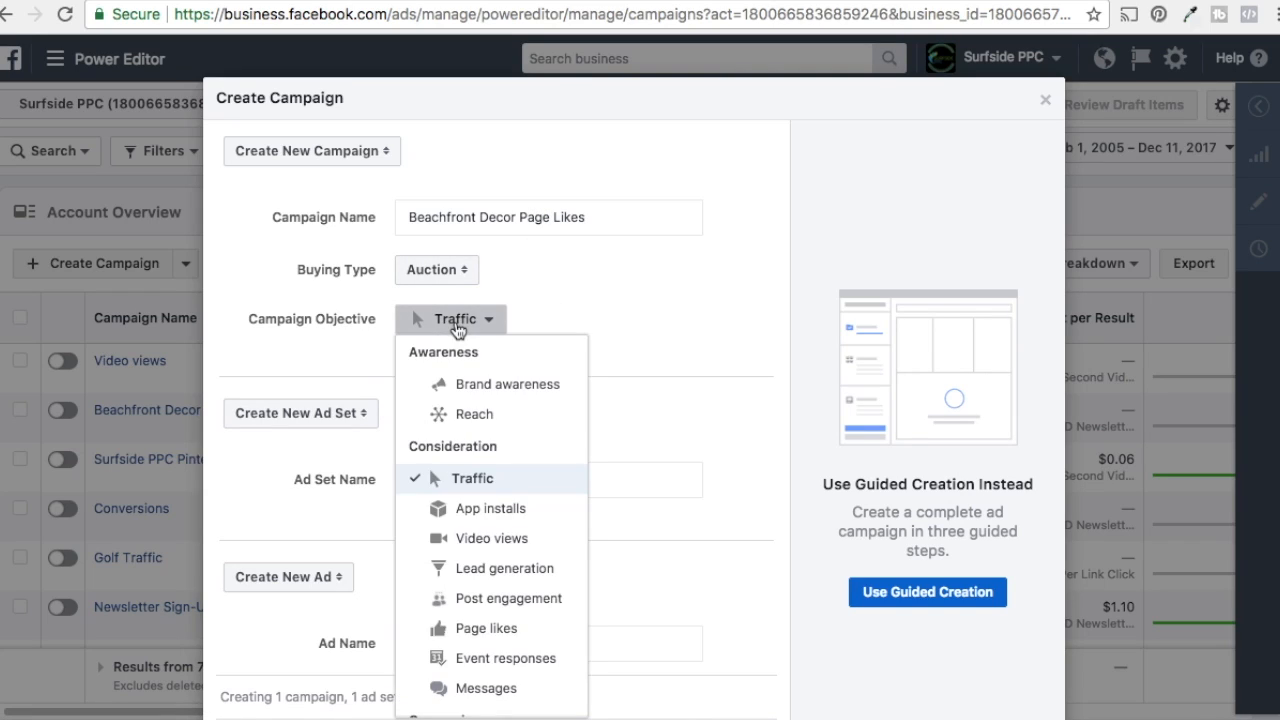
left_click(472, 629)
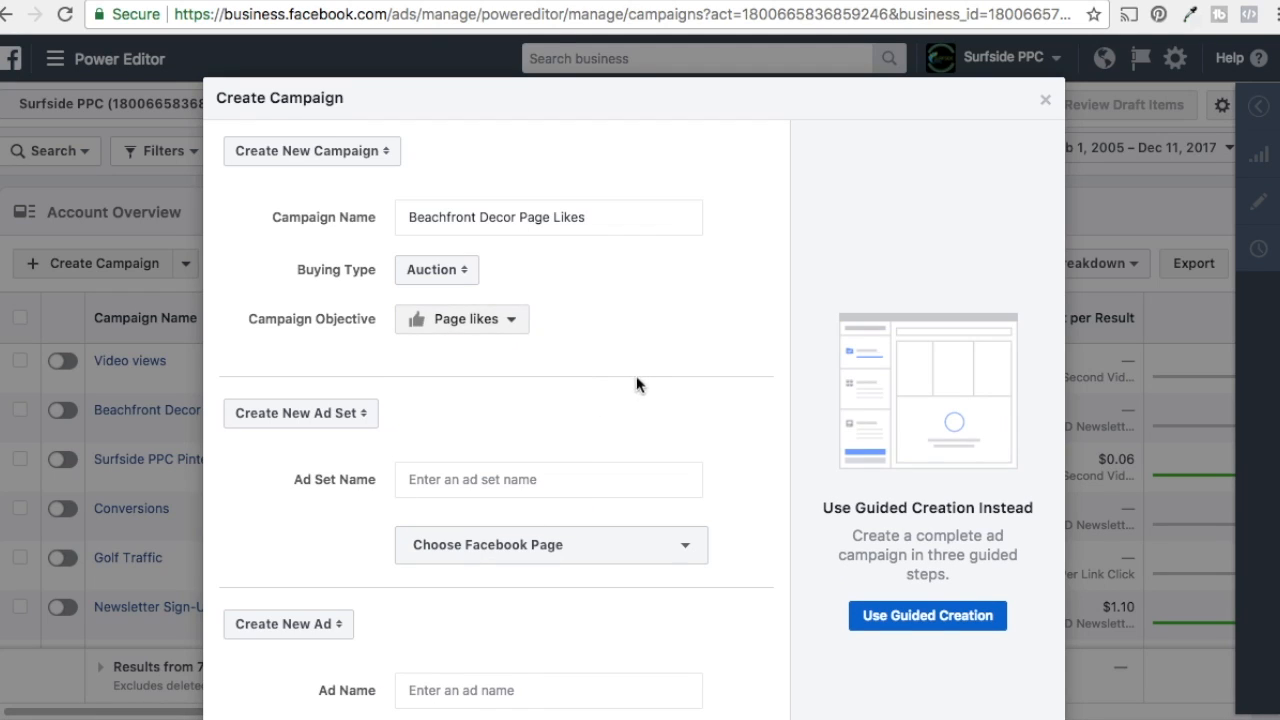
scroll(717, 299, "down", 2)
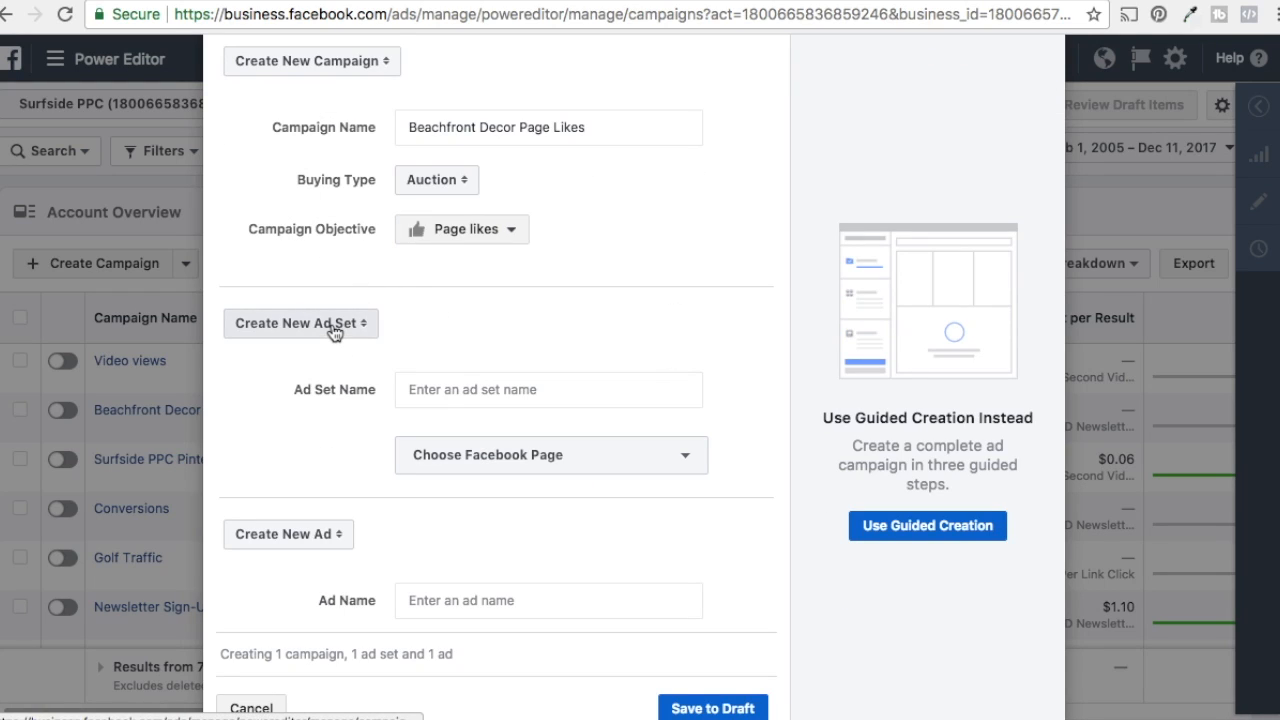
Step: Name the ad set "Page Likes Lookalike" and the ad "Page Likes Ad 1", and save the campaign to draft
left_click(503, 392)
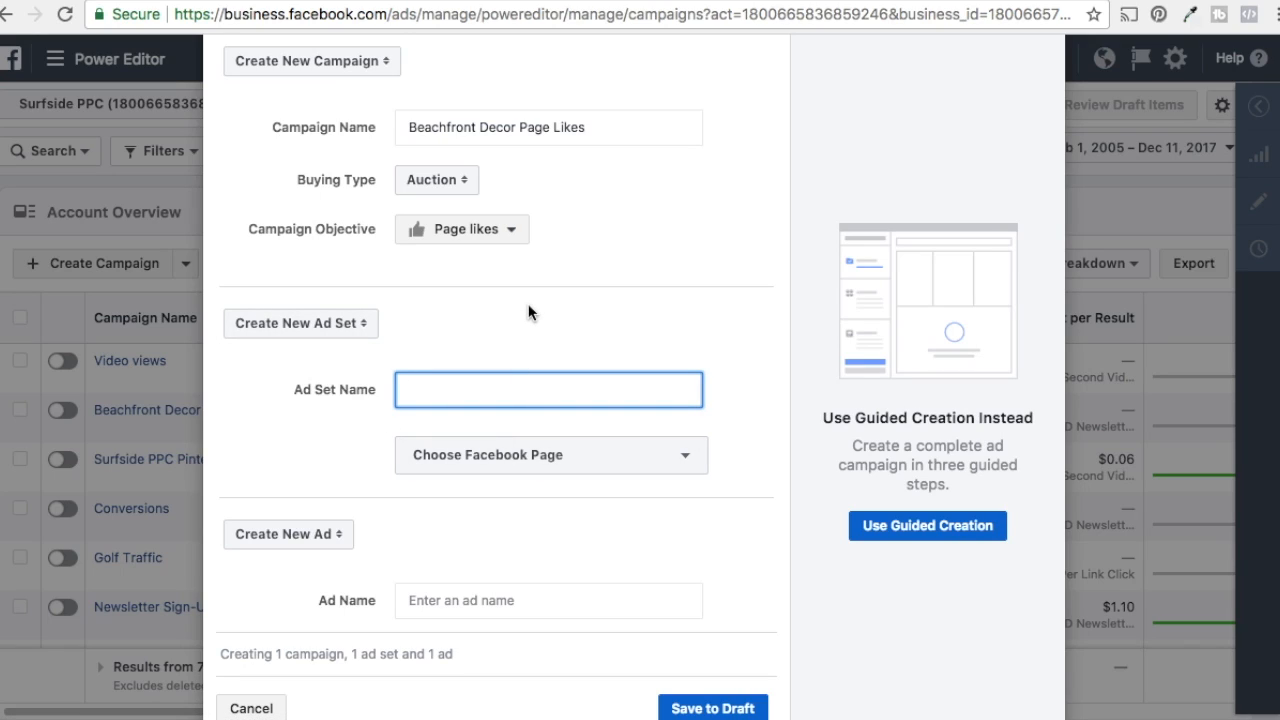
type("Page Likes Lookalike")
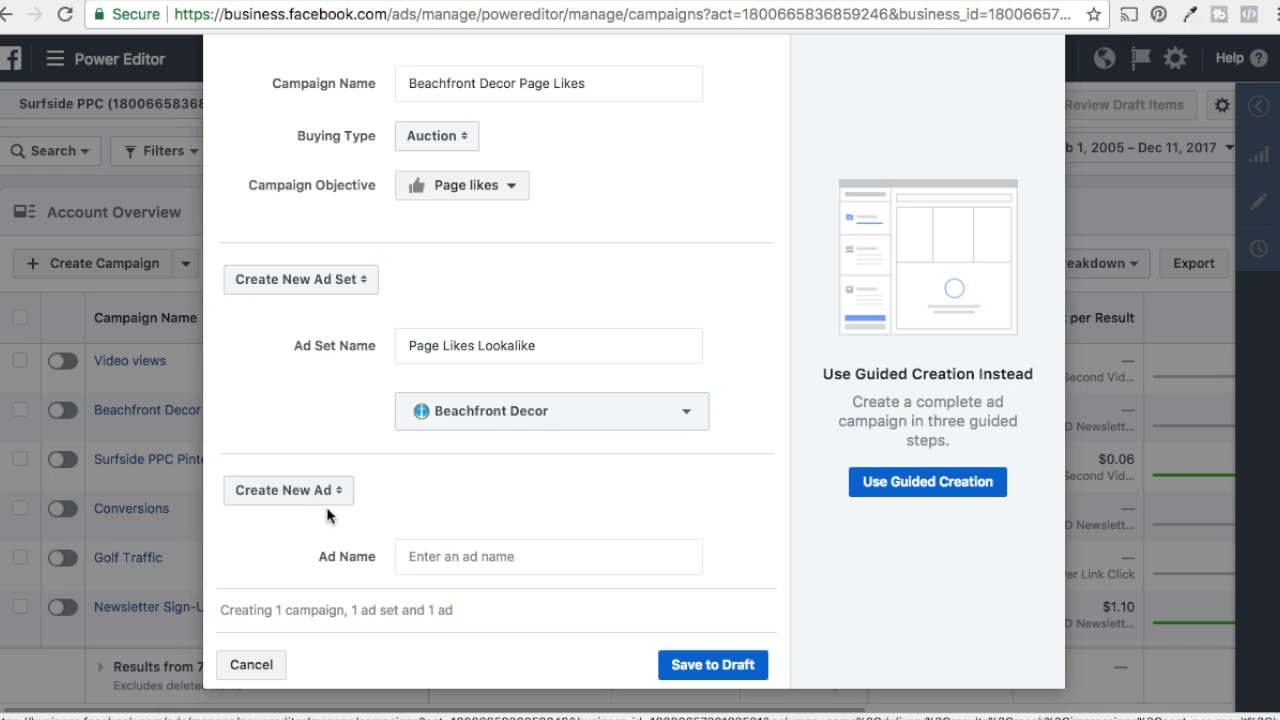
left_click(408, 566)
type("Page Likes Ad 1")
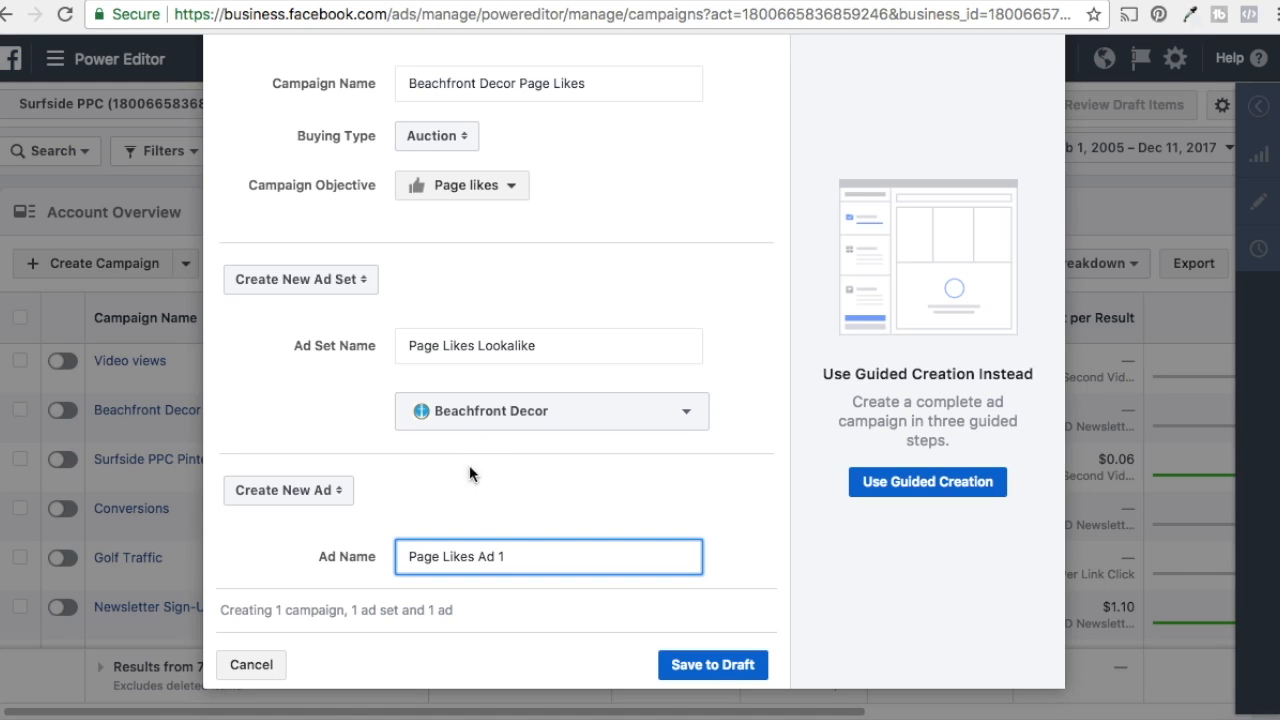
left_click(716, 662)
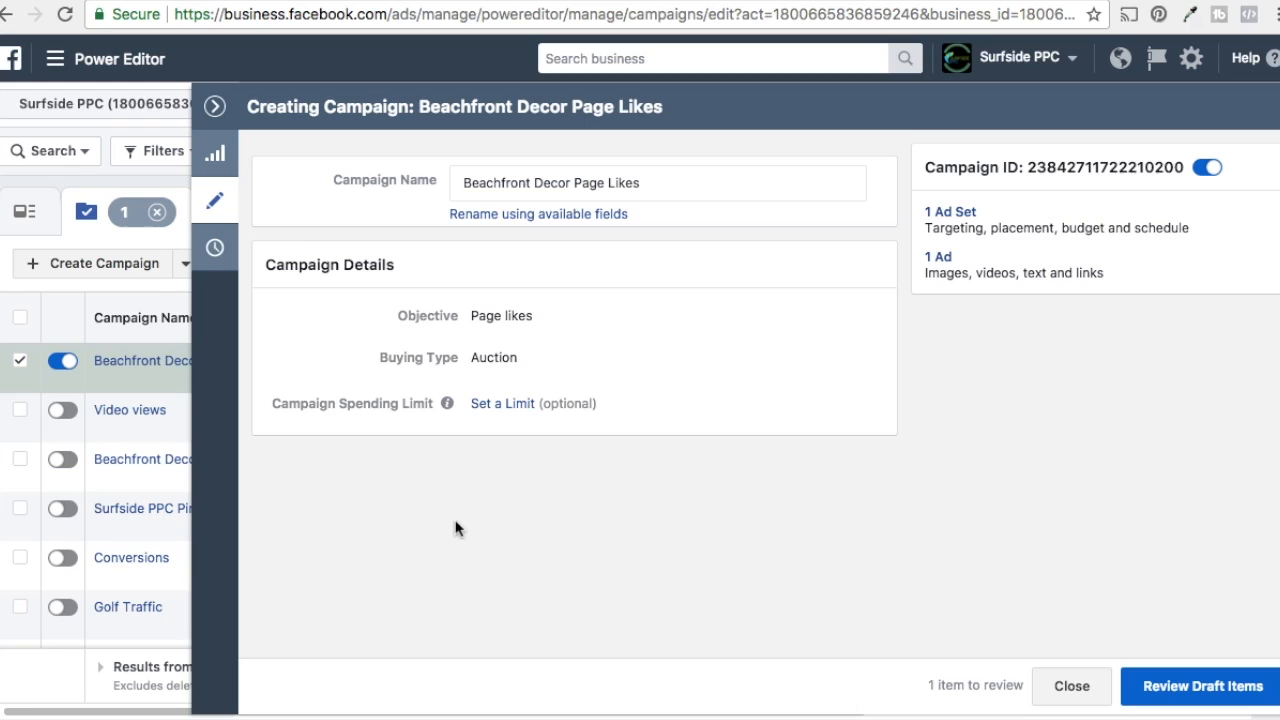
Step: Set the campaign spending limit to $200.00
left_click(515, 404)
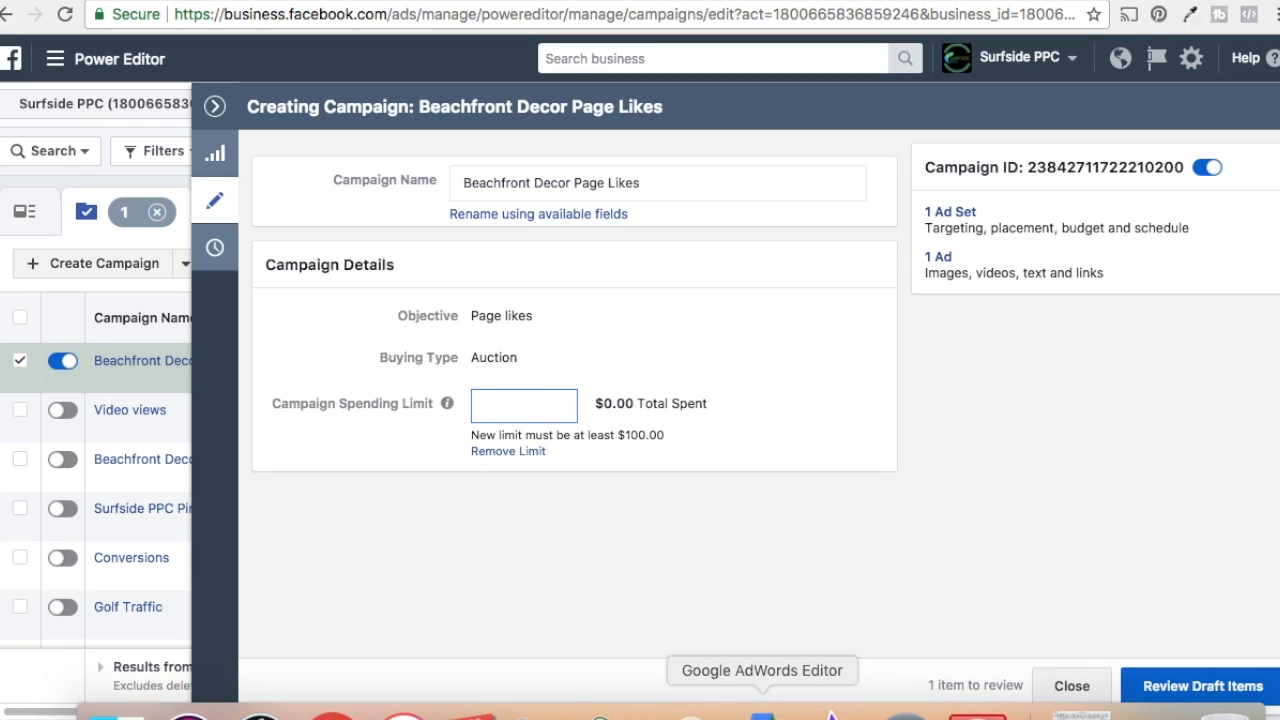
type("2000.00")
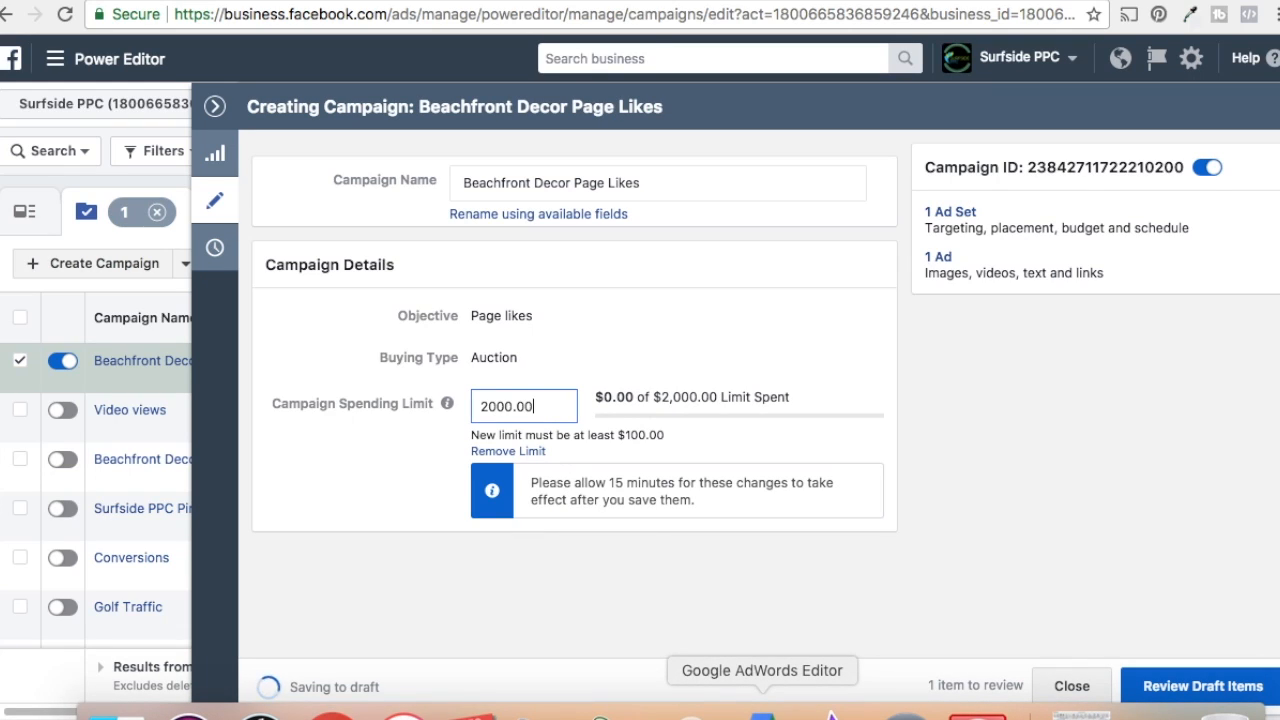
key("BackSpace")
key("BackSpace")
key("BackSpace")
key("BackSpace")
type(".00")
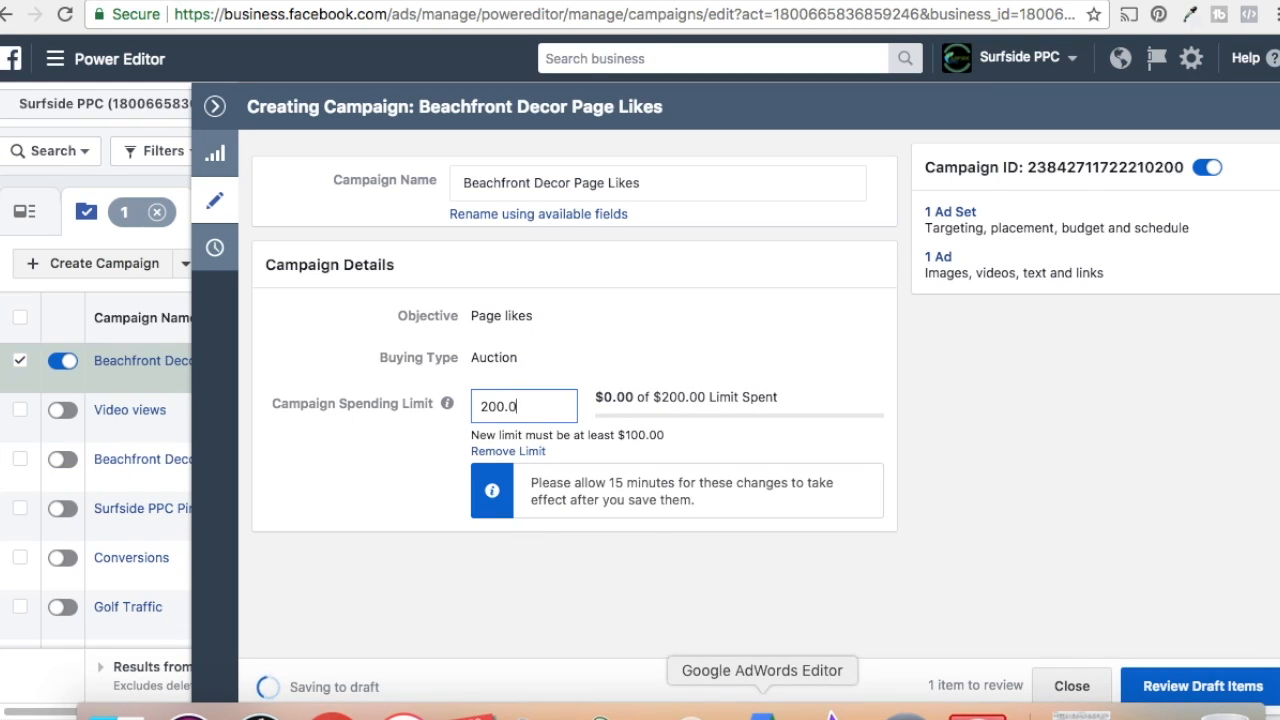
left_click(1099, 534)
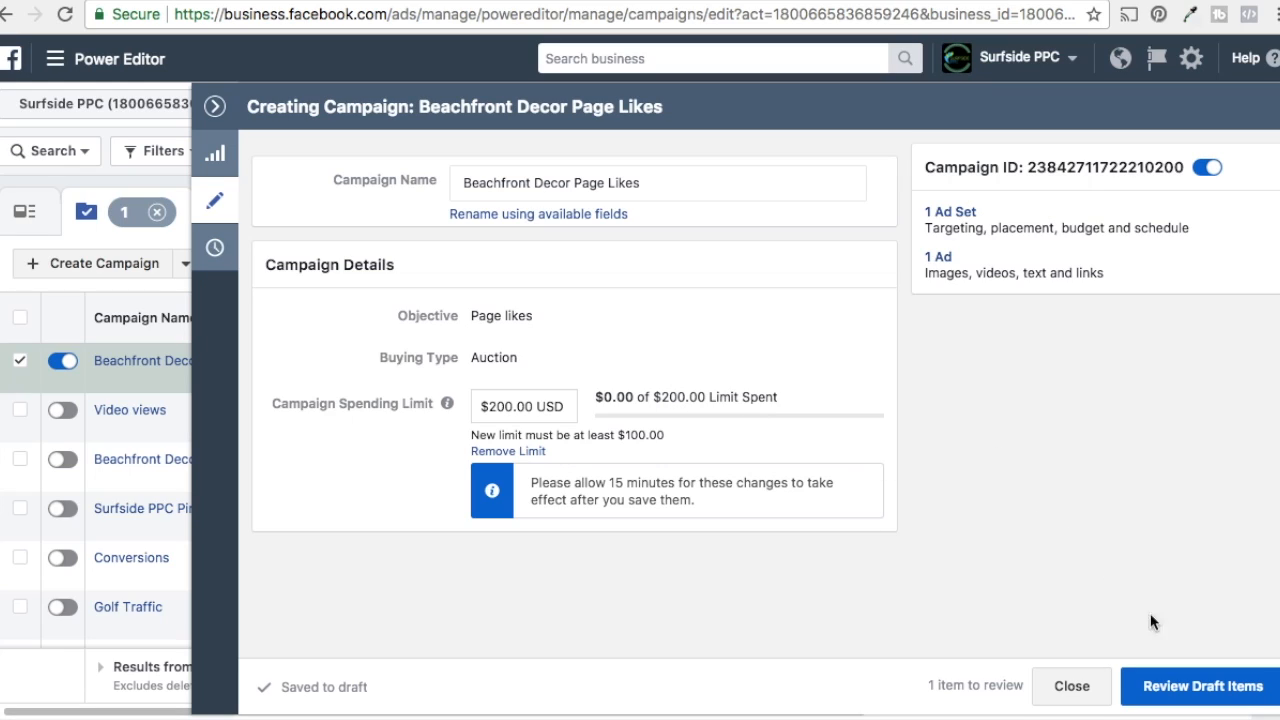
Step: Open the campaign's ad set and set its daily budget to $10.00
left_click(1148, 692)
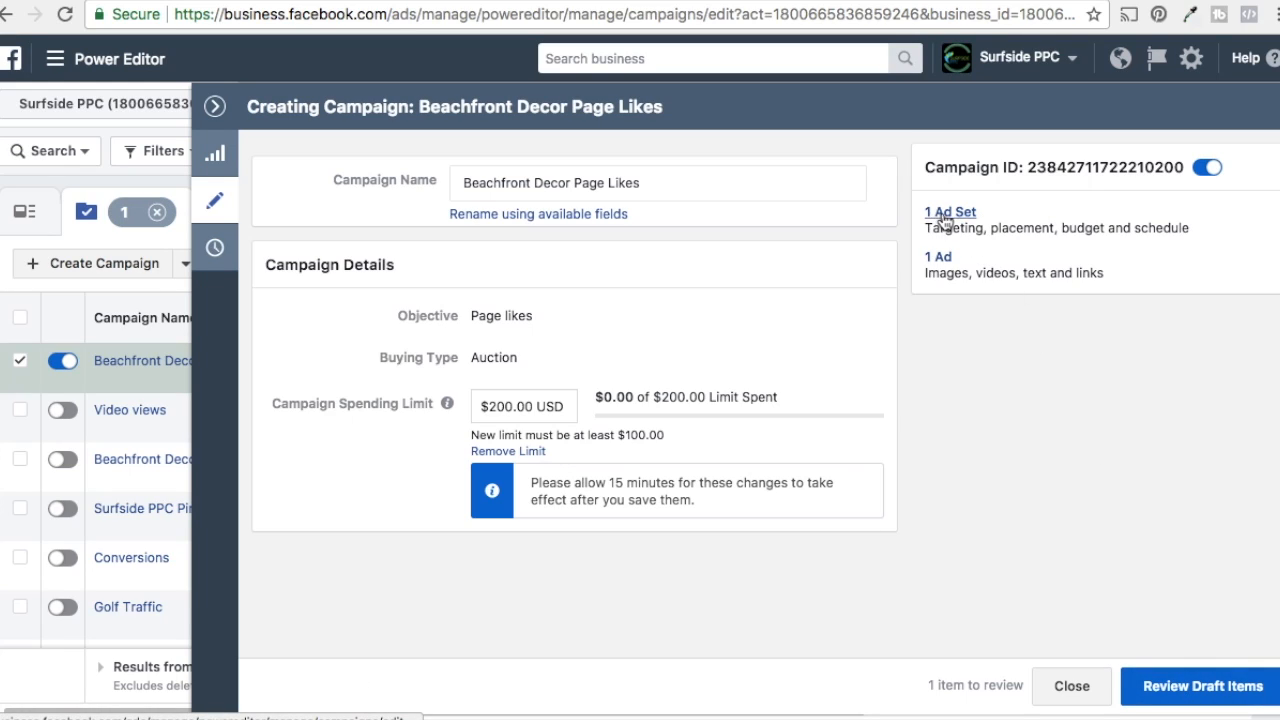
left_click(945, 214)
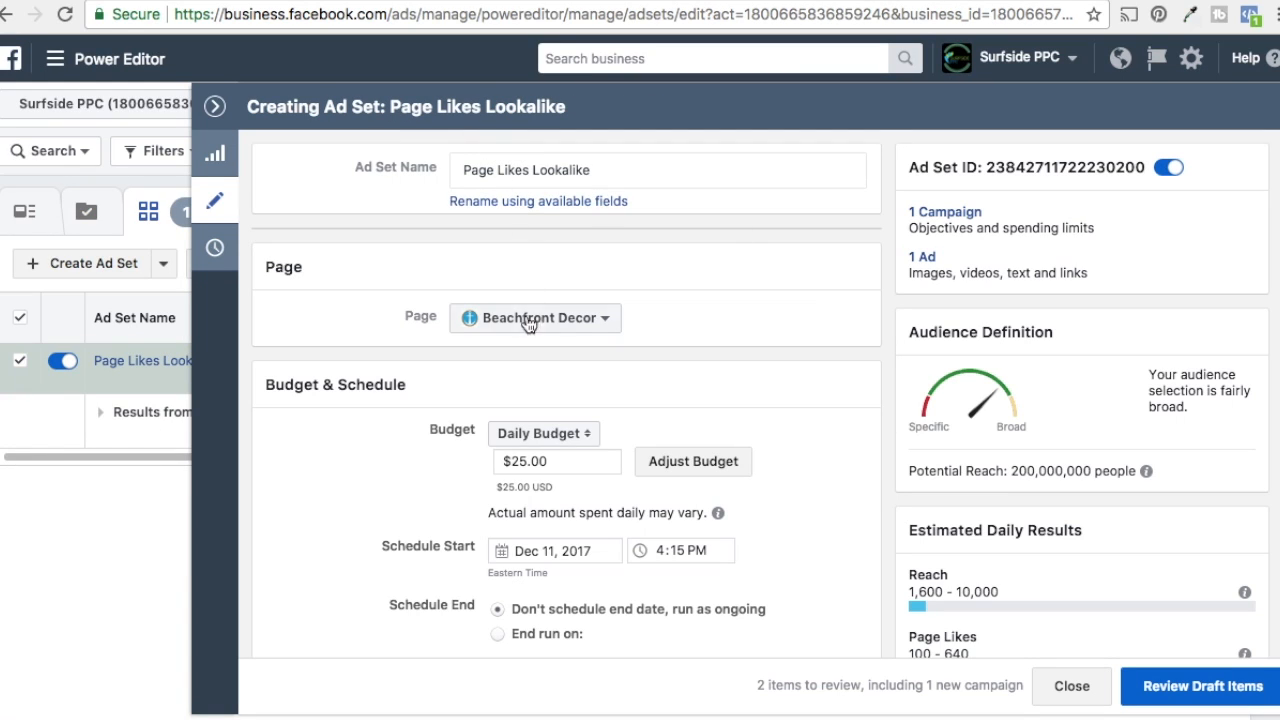
scroll(440, 390, "down", 1)
left_click_drag(571, 416, 456, 424)
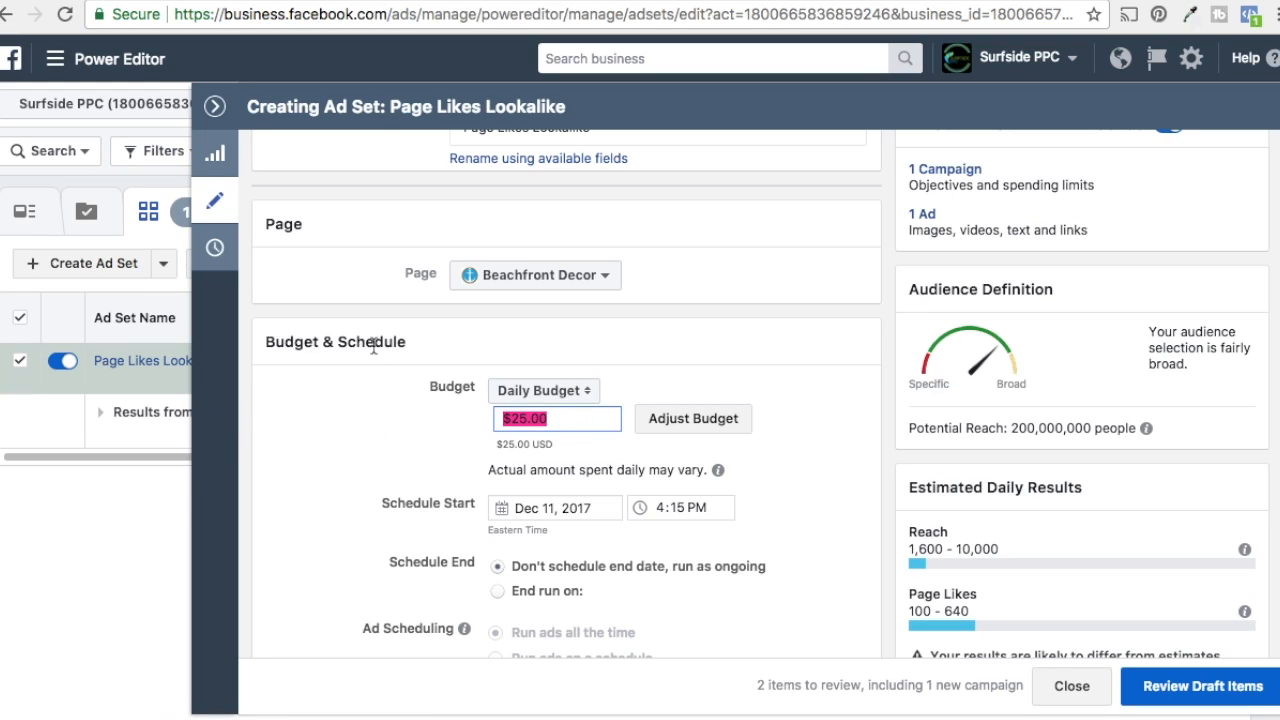
type("10")
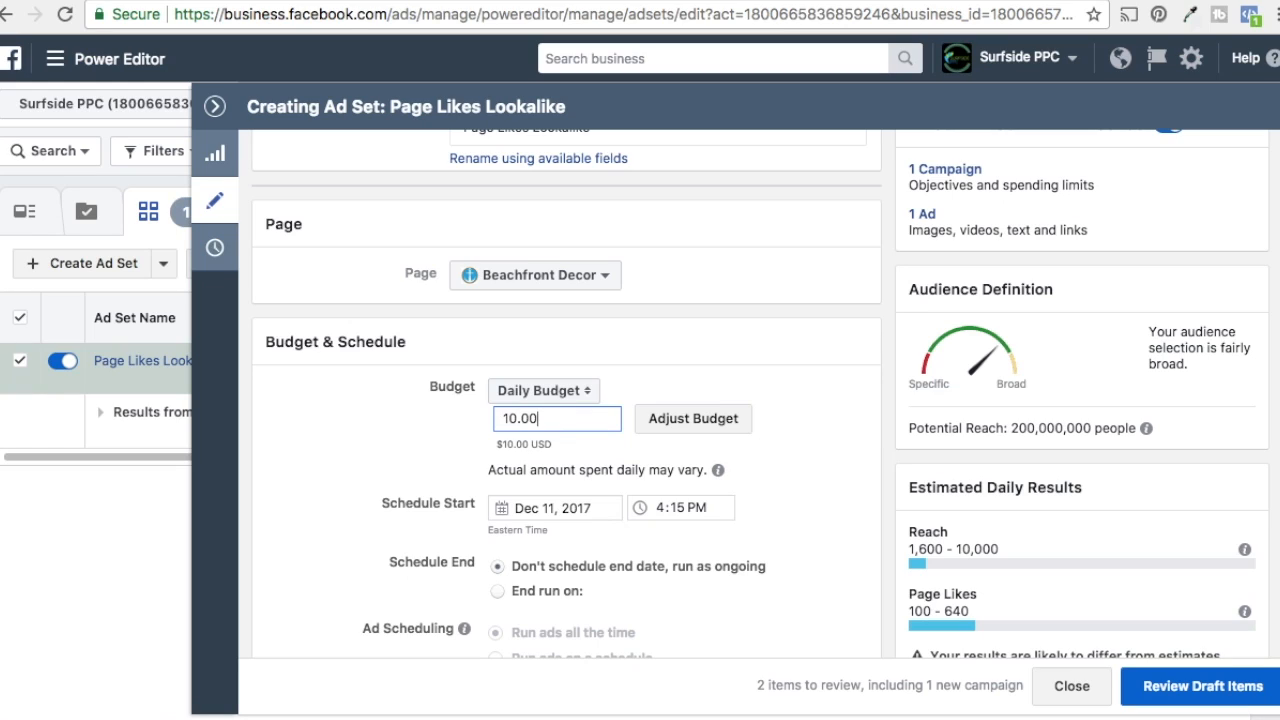
left_click(309, 399)
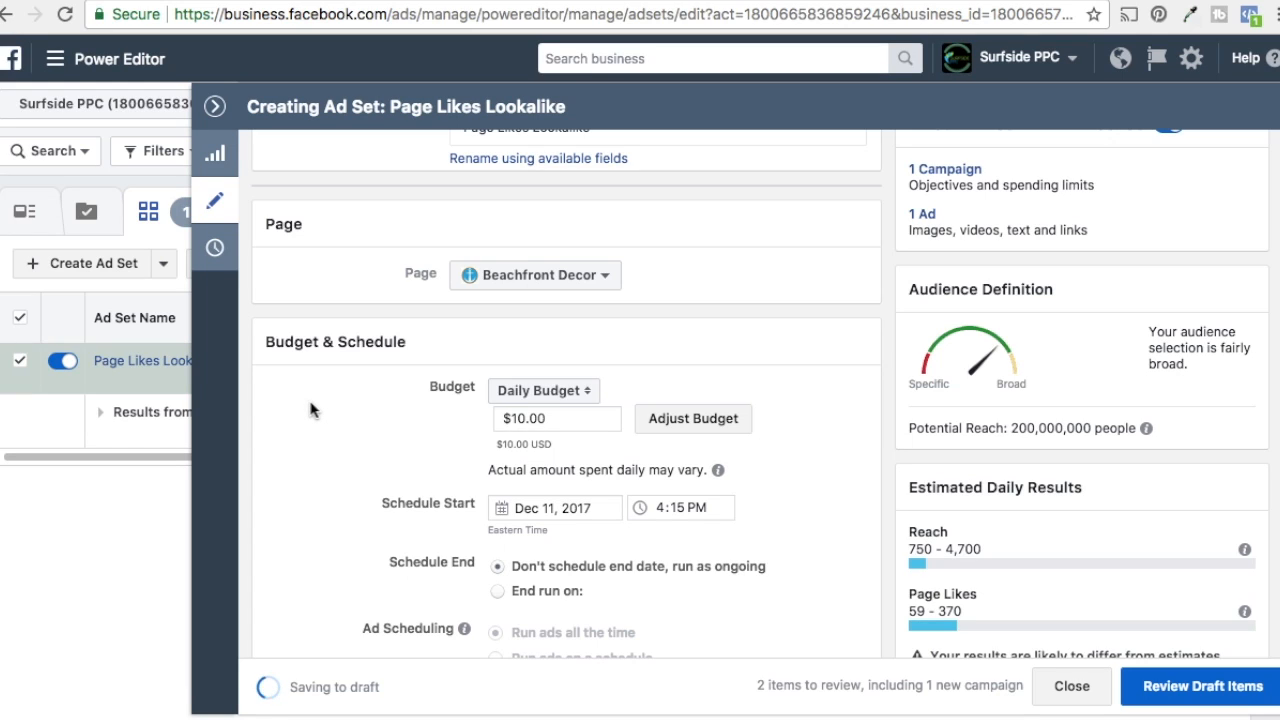
scroll(337, 443, "down", 2)
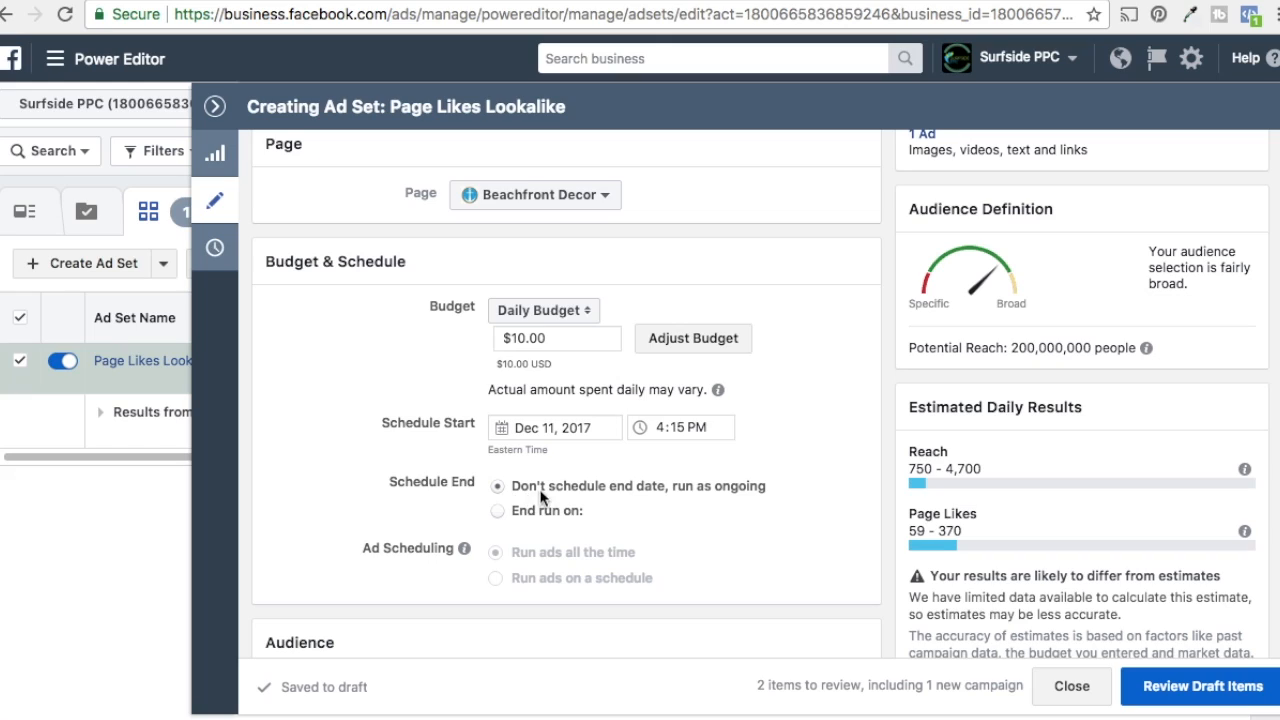
left_click(508, 517)
left_click(573, 536)
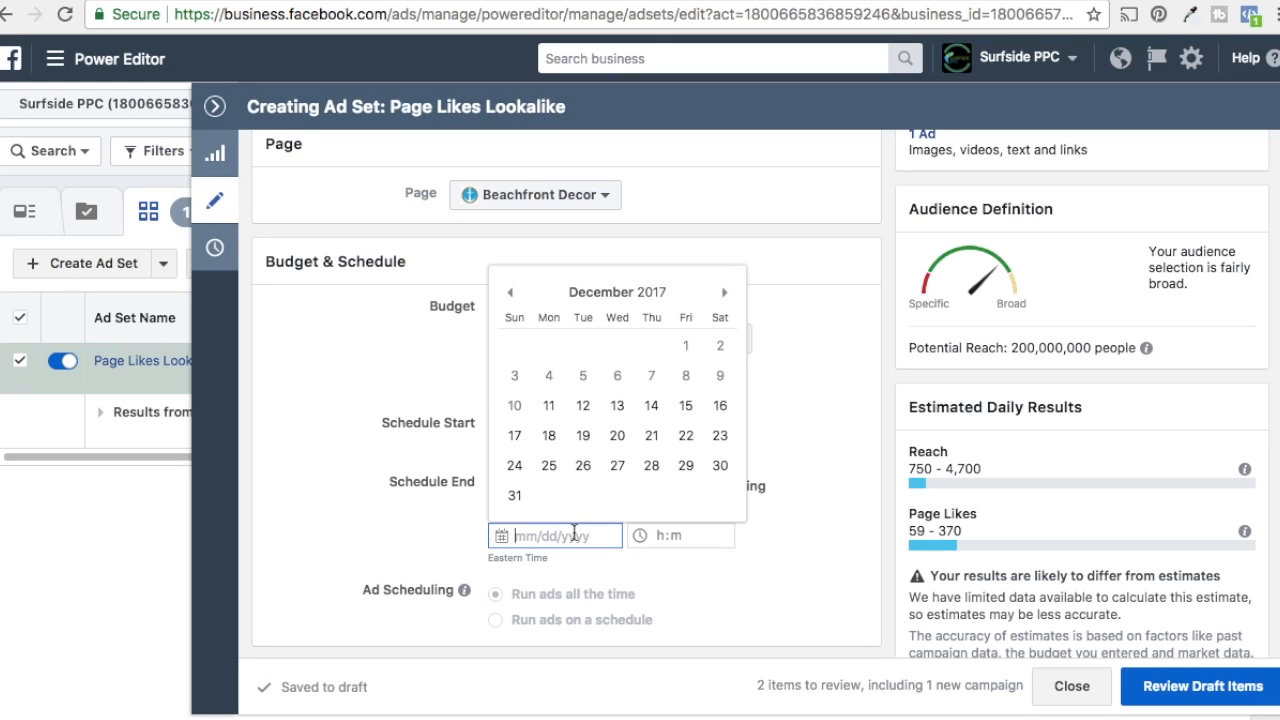
left_click(548, 465)
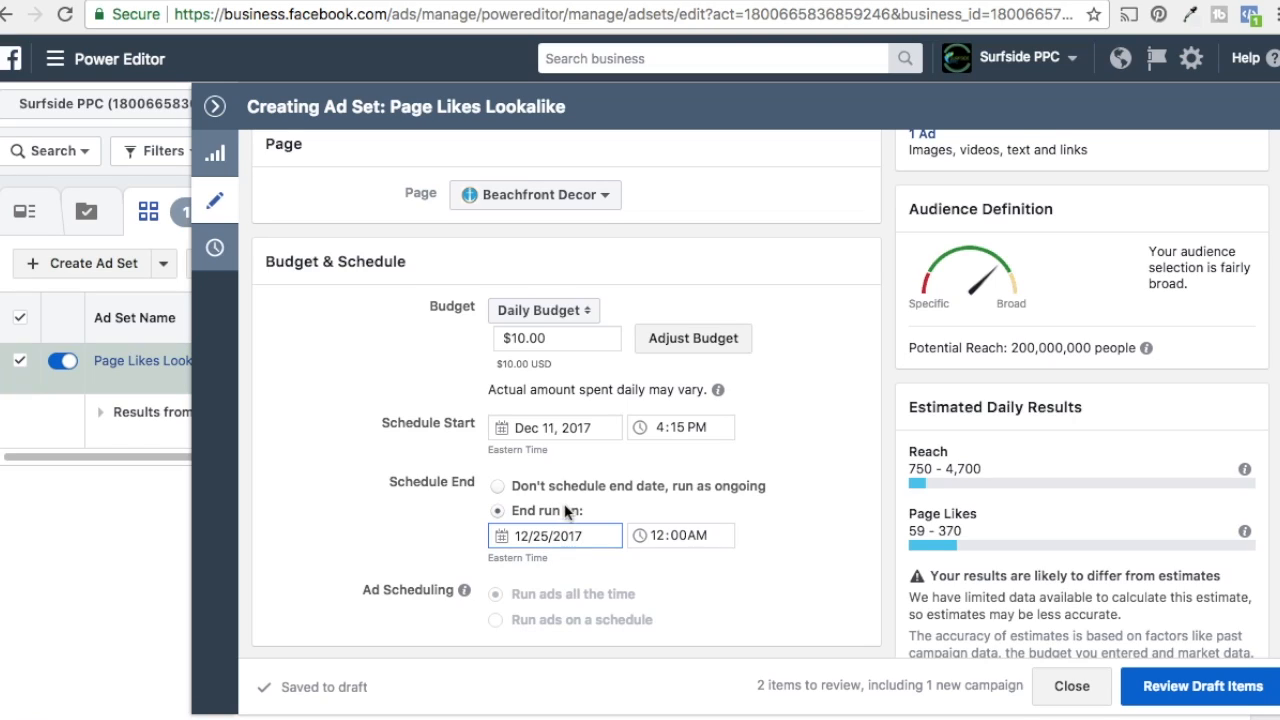
left_click(544, 484)
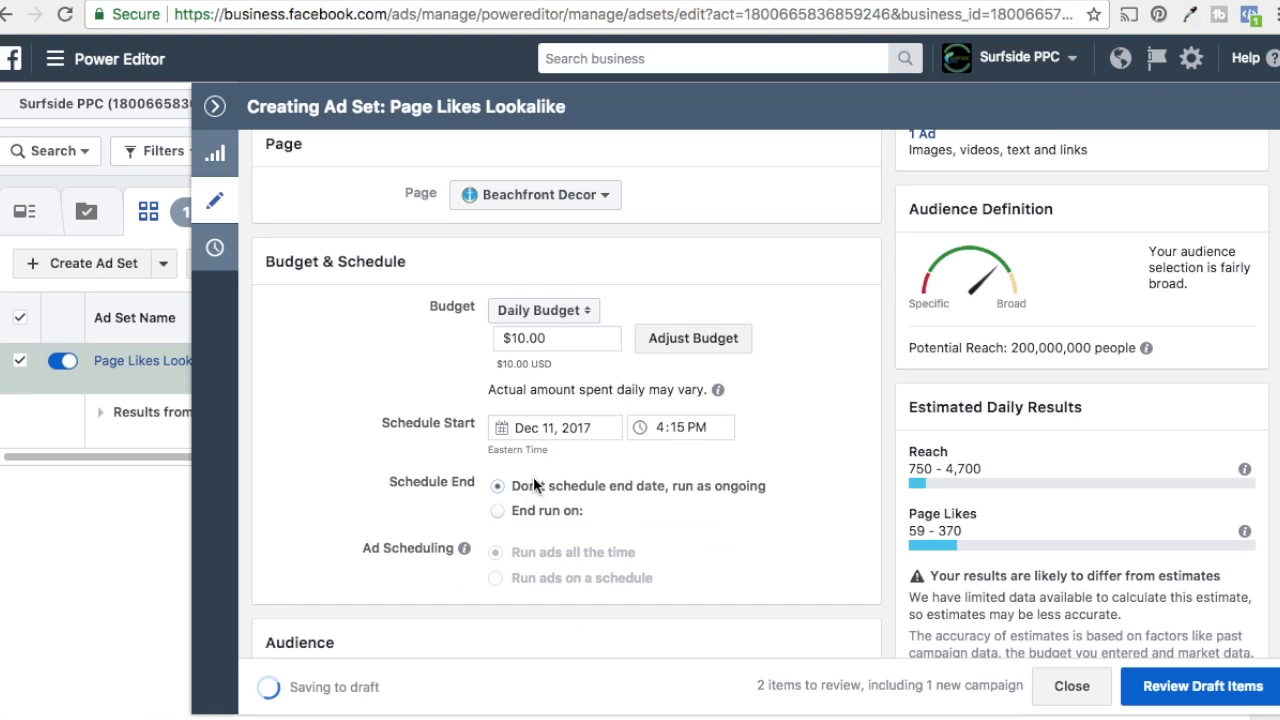
Step: Schedule the ad set to end on December 25, 2017
left_click(497, 511)
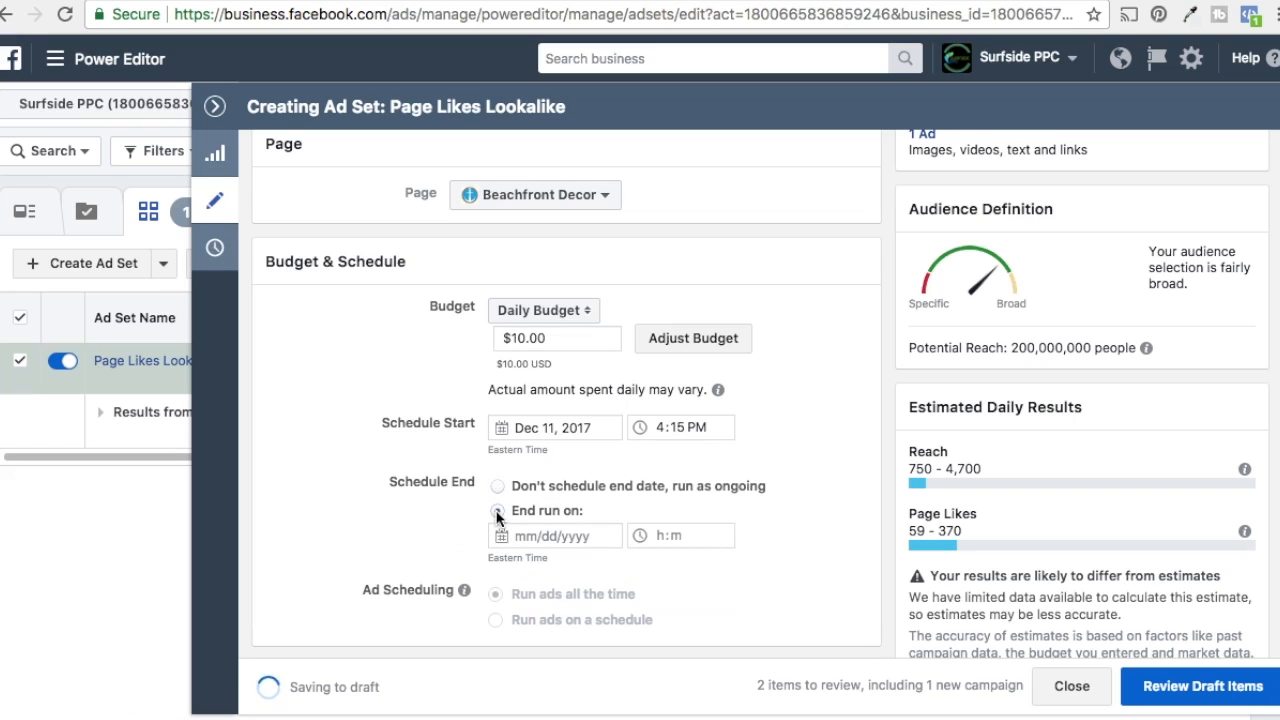
left_click(547, 536)
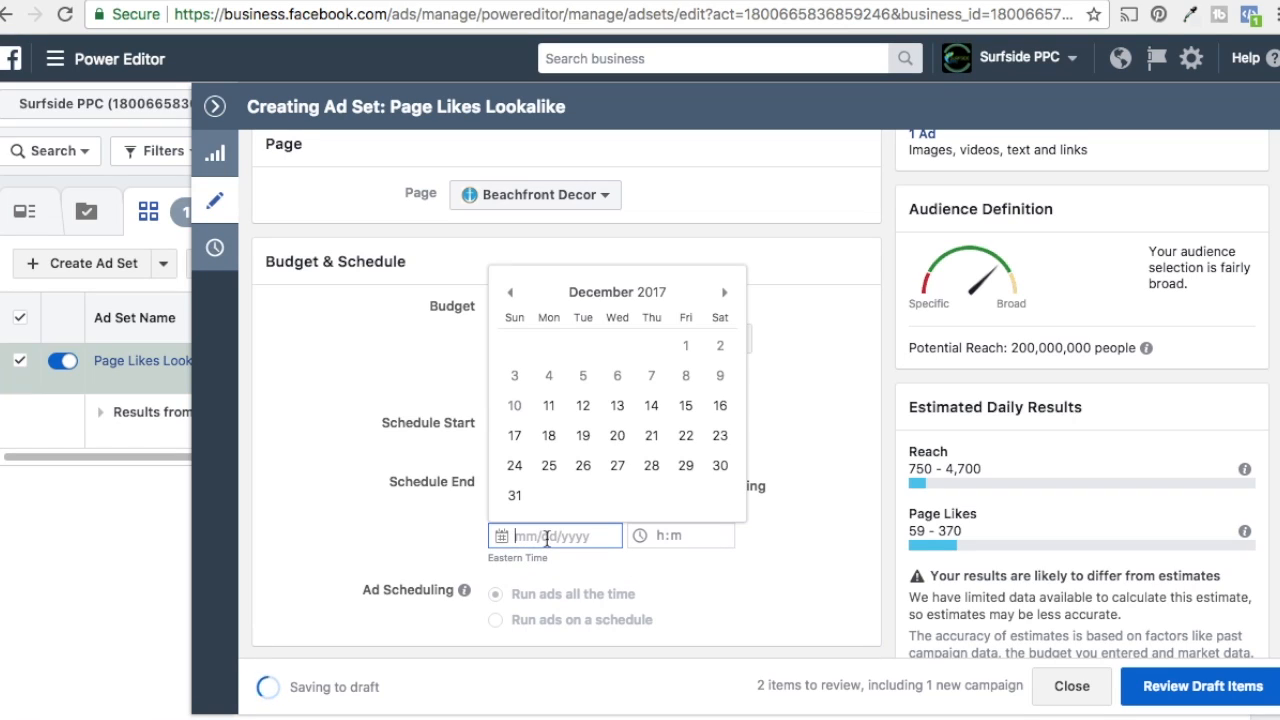
left_click(549, 465)
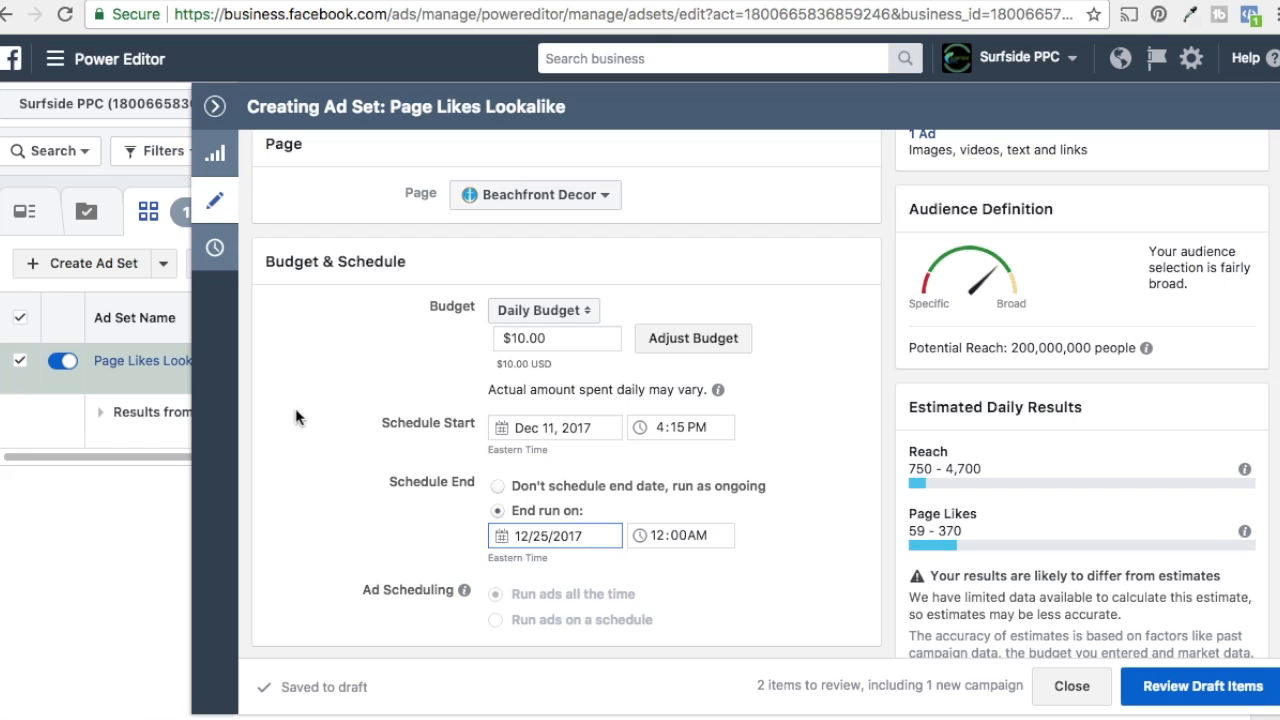
Step: Add the "Lookalike (US, 1%) - People who like Beachfront Decor" audience to the ad set's custom audiences
scroll(300, 414, "down", 2)
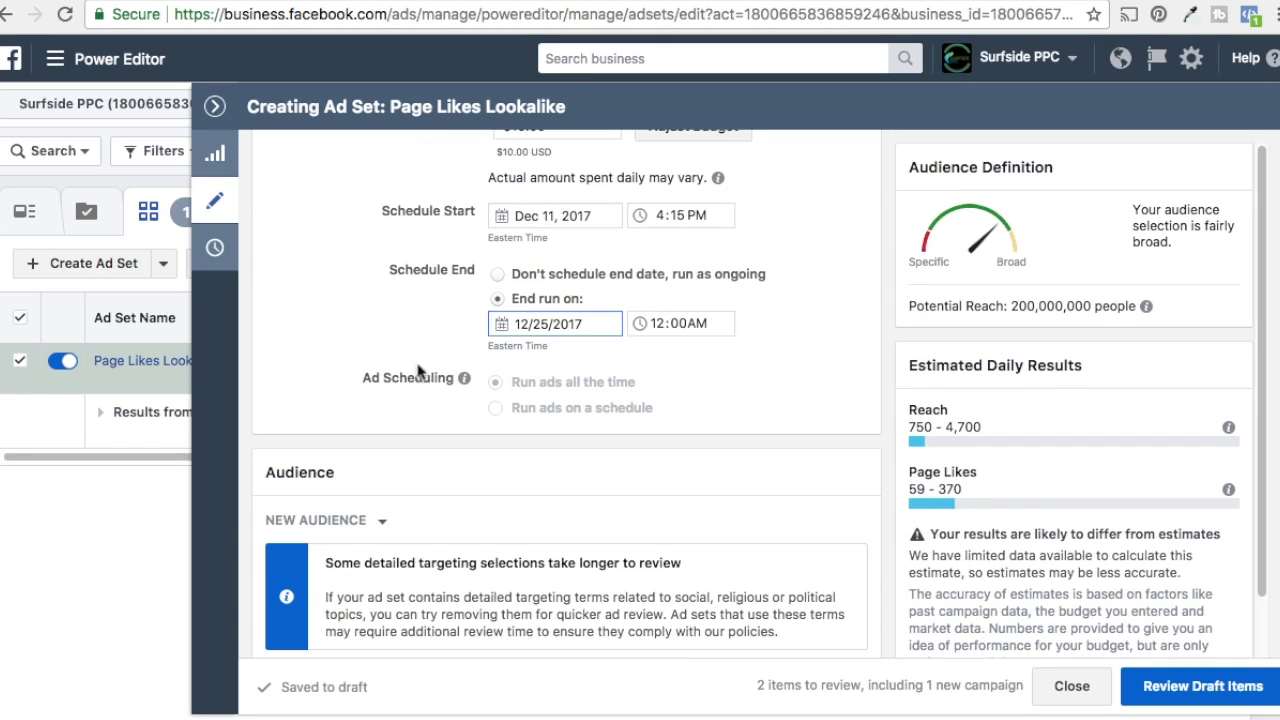
scroll(760, 430, "down", 3)
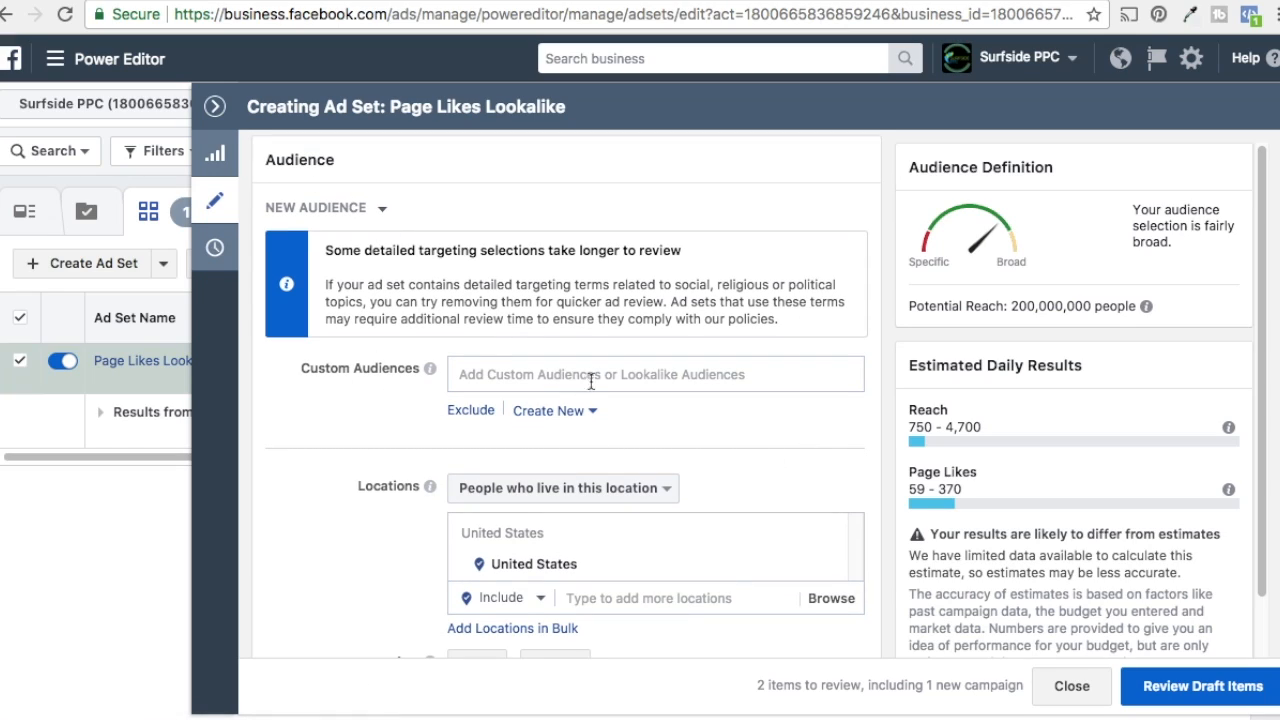
left_click(643, 372)
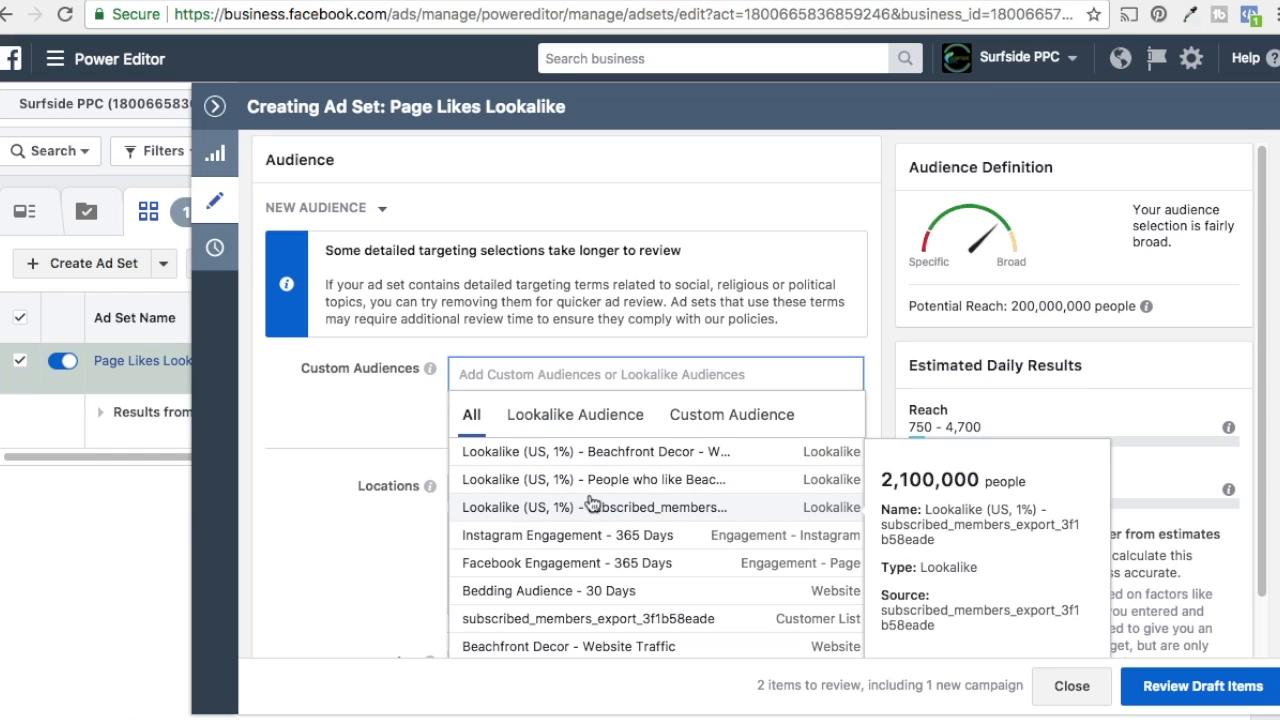
left_click(651, 486)
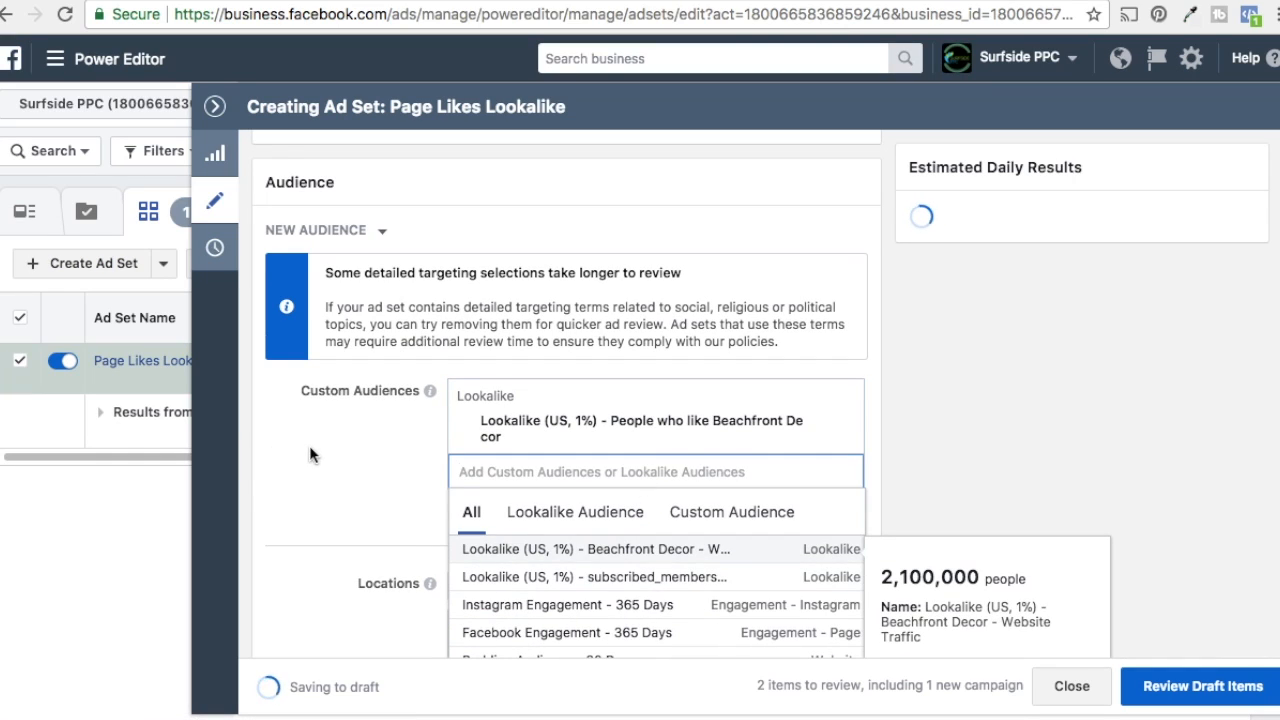
left_click(292, 462)
Step: Set the audience's minimum age to 35
scroll(292, 464, "down", 2)
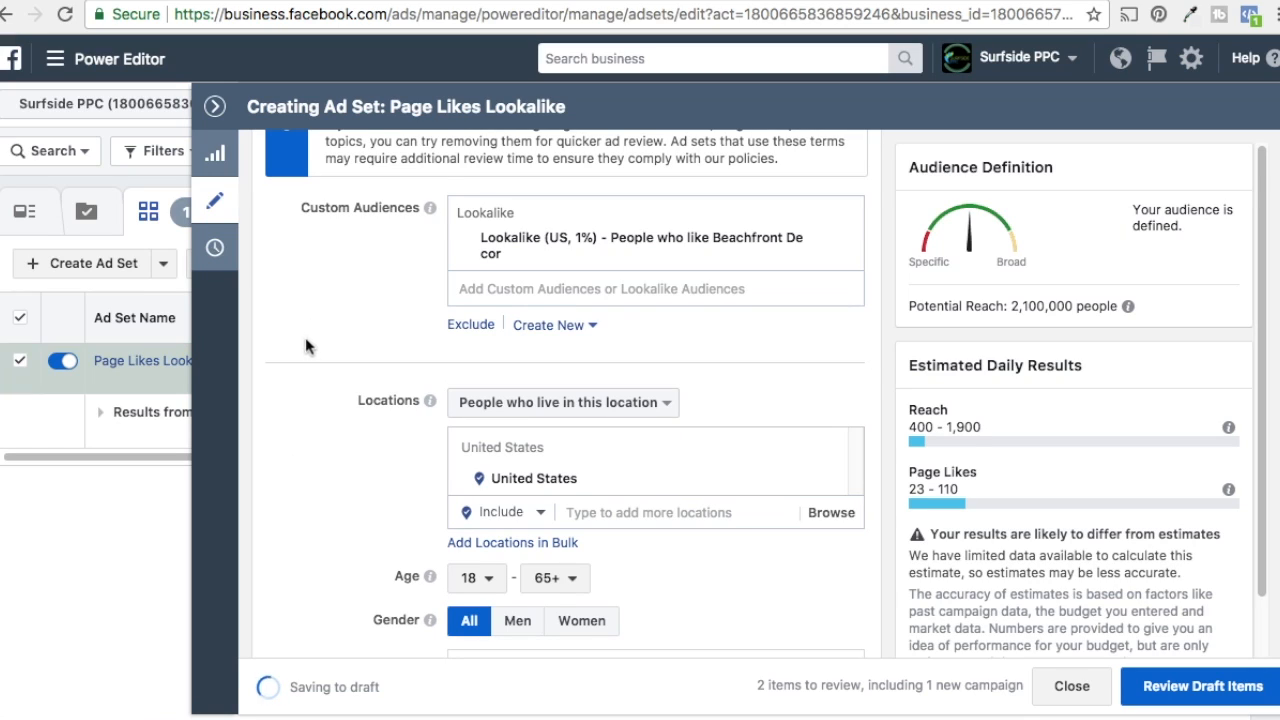
scroll(305, 345, "down", 1)
left_click(474, 553)
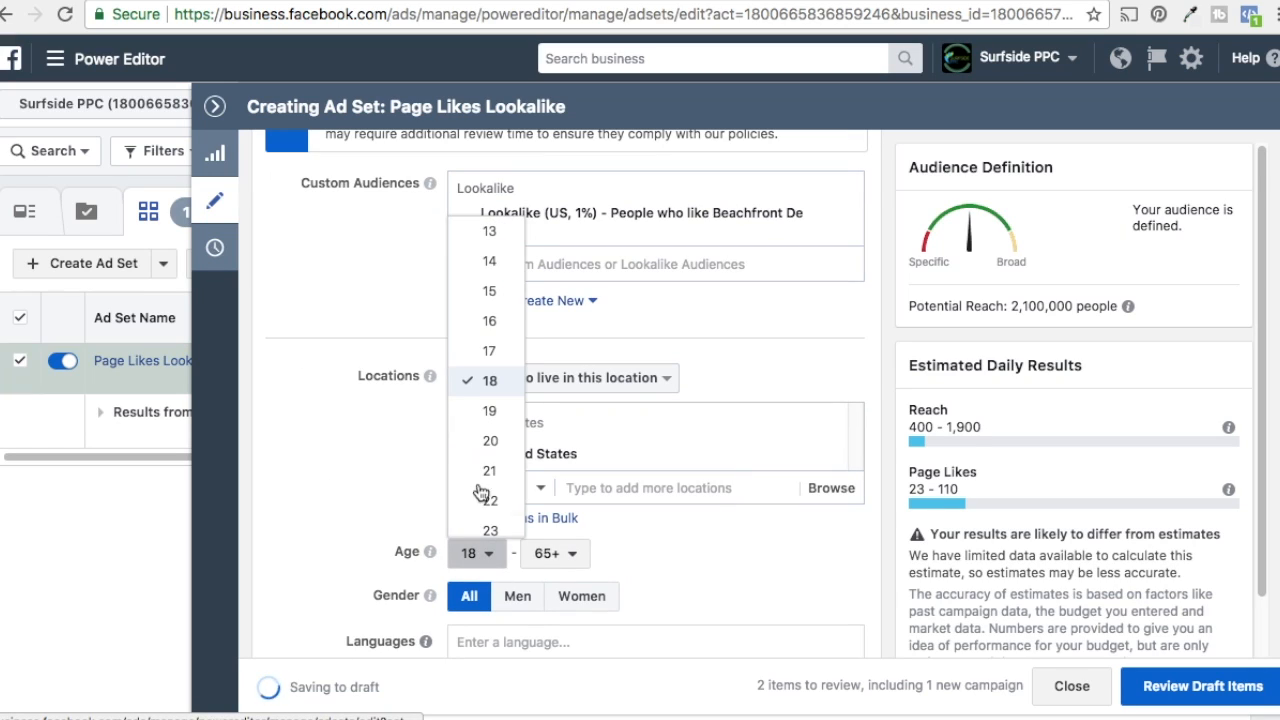
scroll(480, 493, "down", 4)
scroll(487, 428, "down", 2)
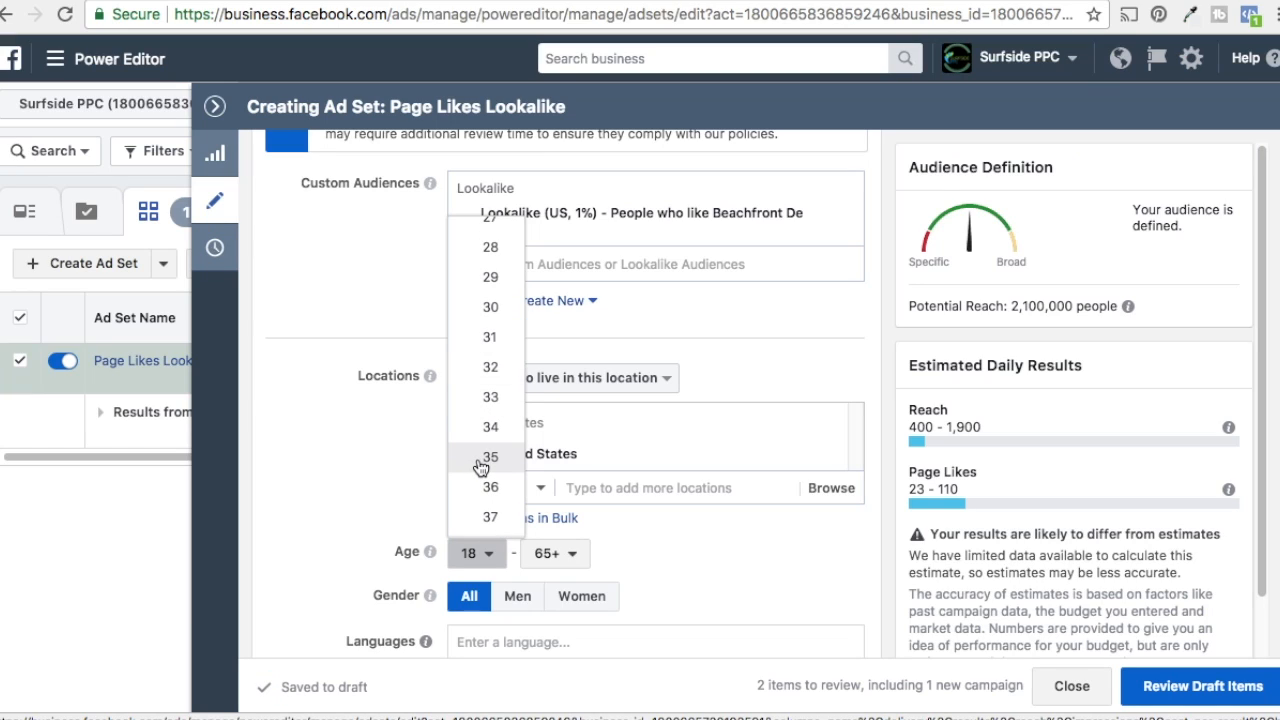
left_click(481, 464)
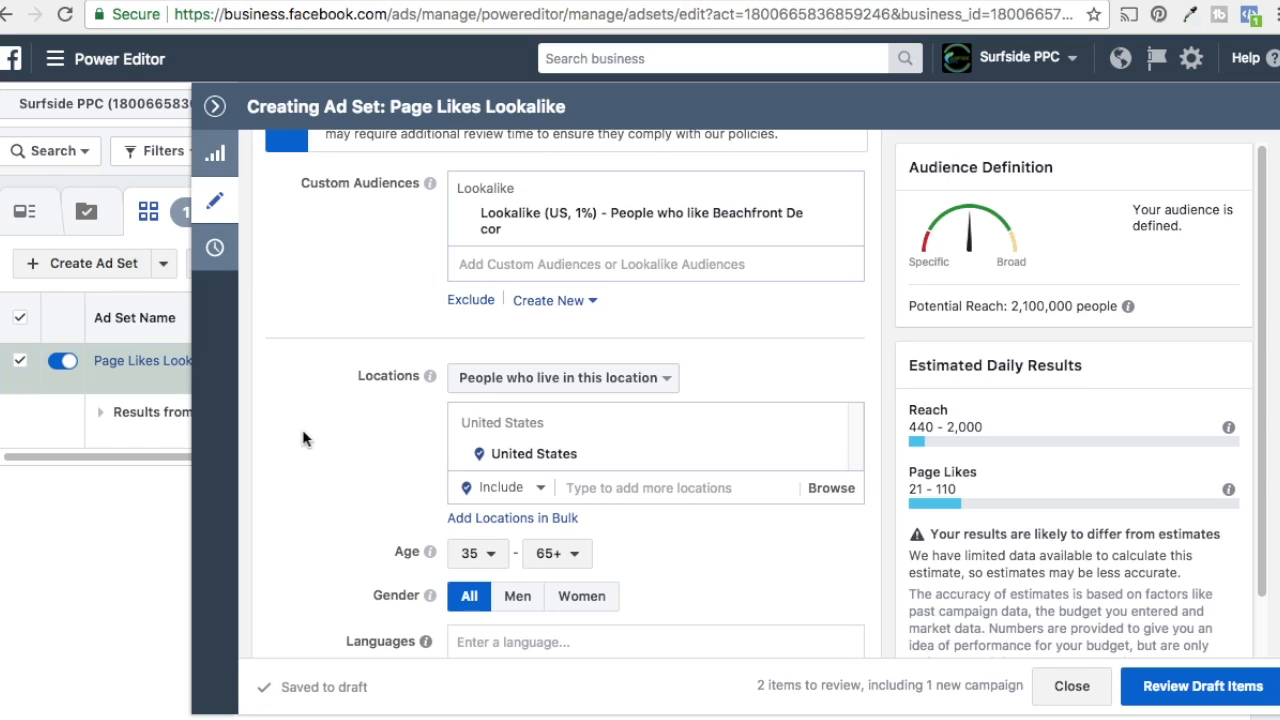
scroll(303, 438, "down", 2)
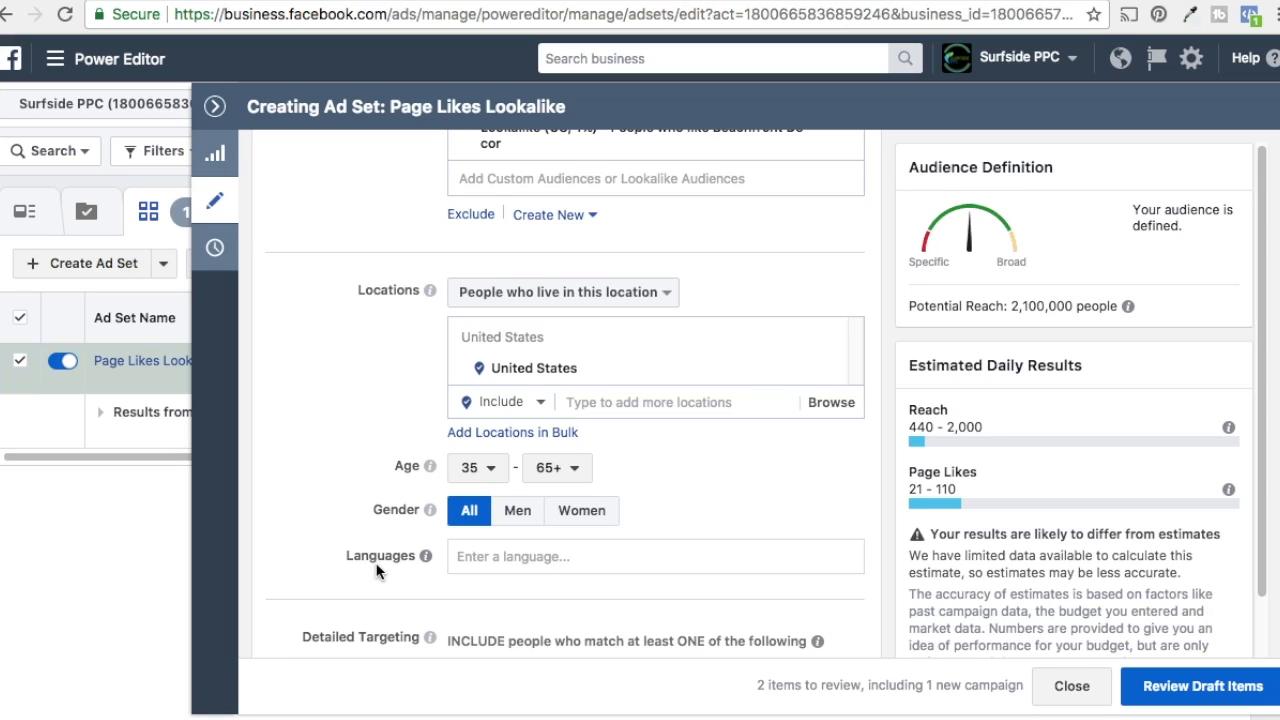
Step: Add English (All) as the ad set's targeting language
left_click(460, 556)
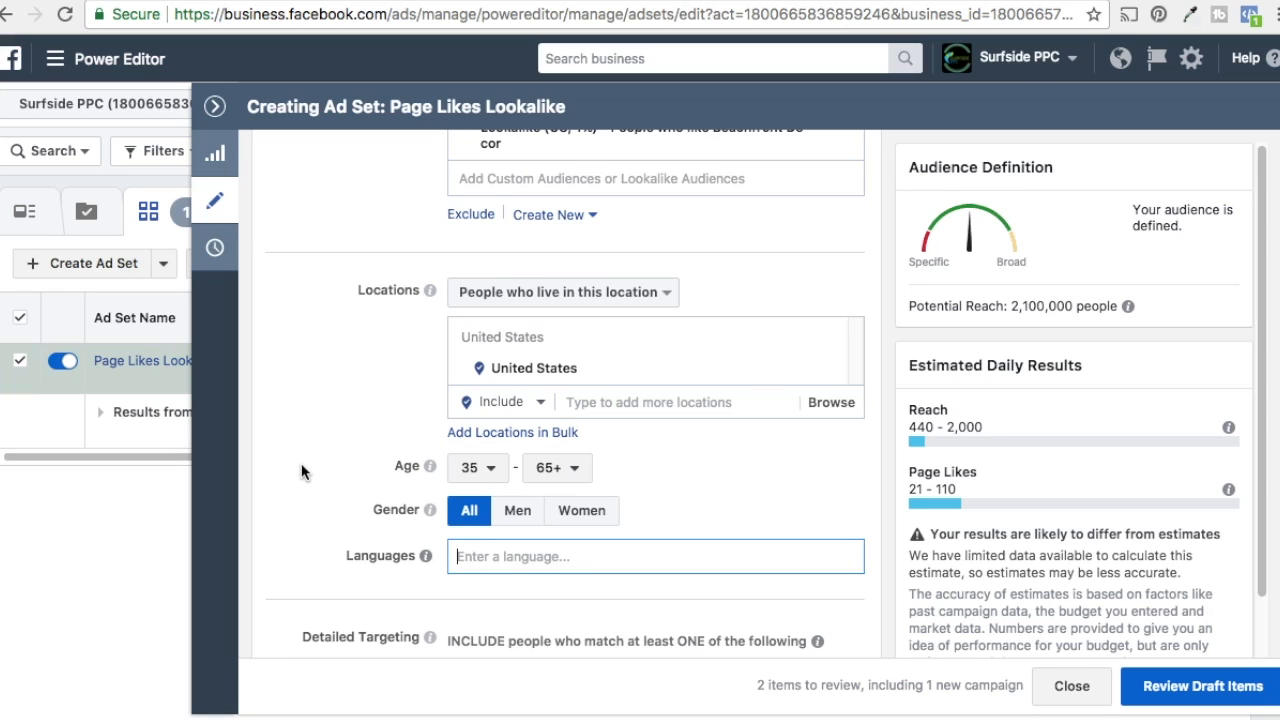
type("english")
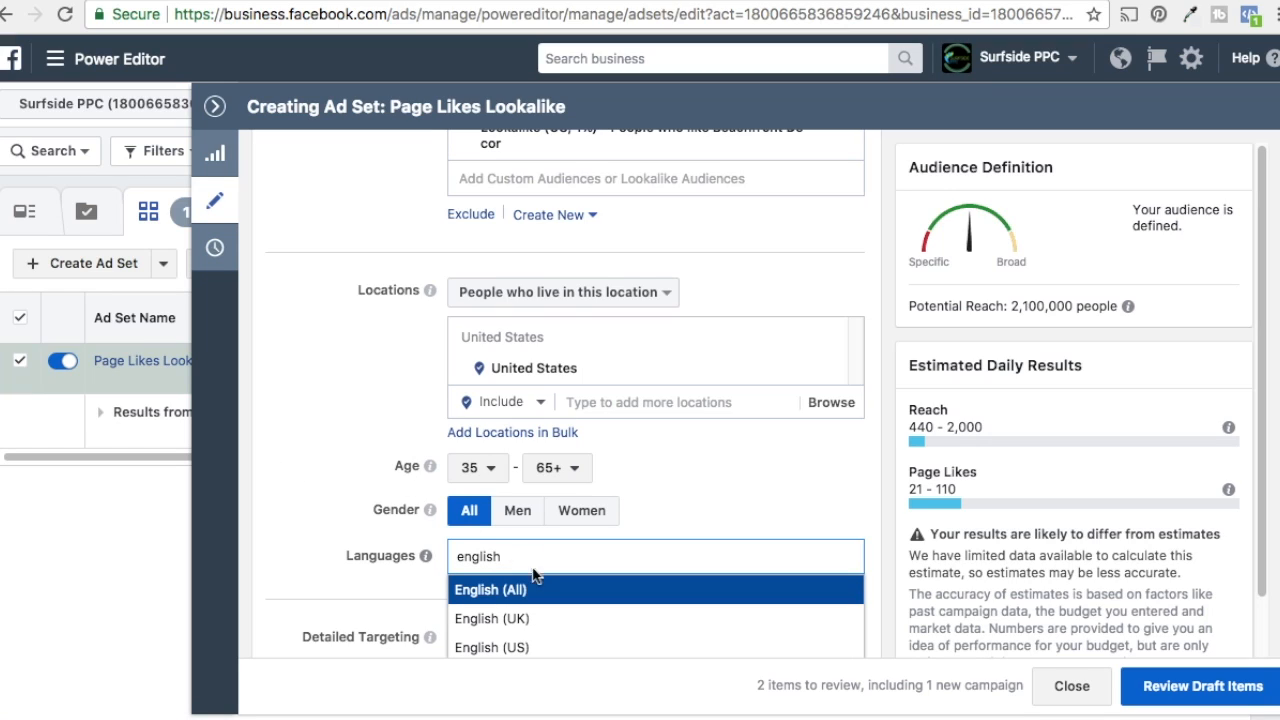
left_click(558, 598)
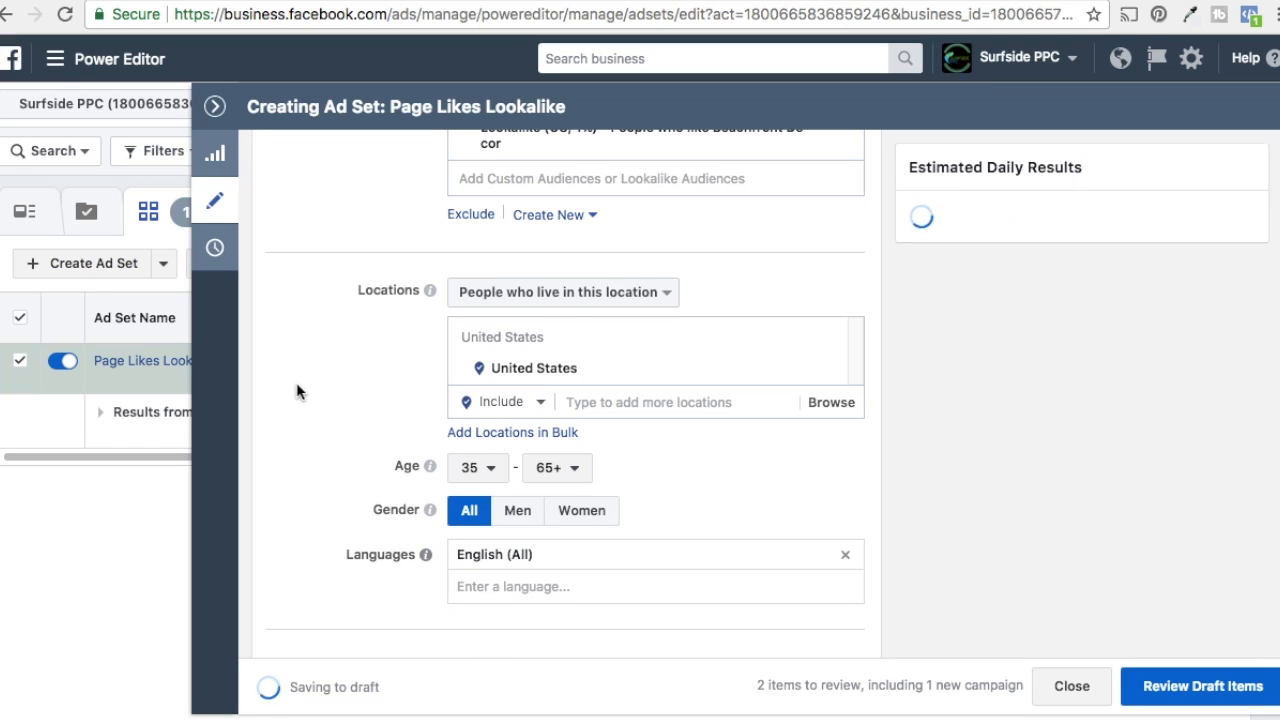
Step: Review the ad set's detailed targeting, connections, placement and delivery settings, then the budget and schedule
scroll(285, 430, "down", 1)
scroll(285, 430, "down", 5)
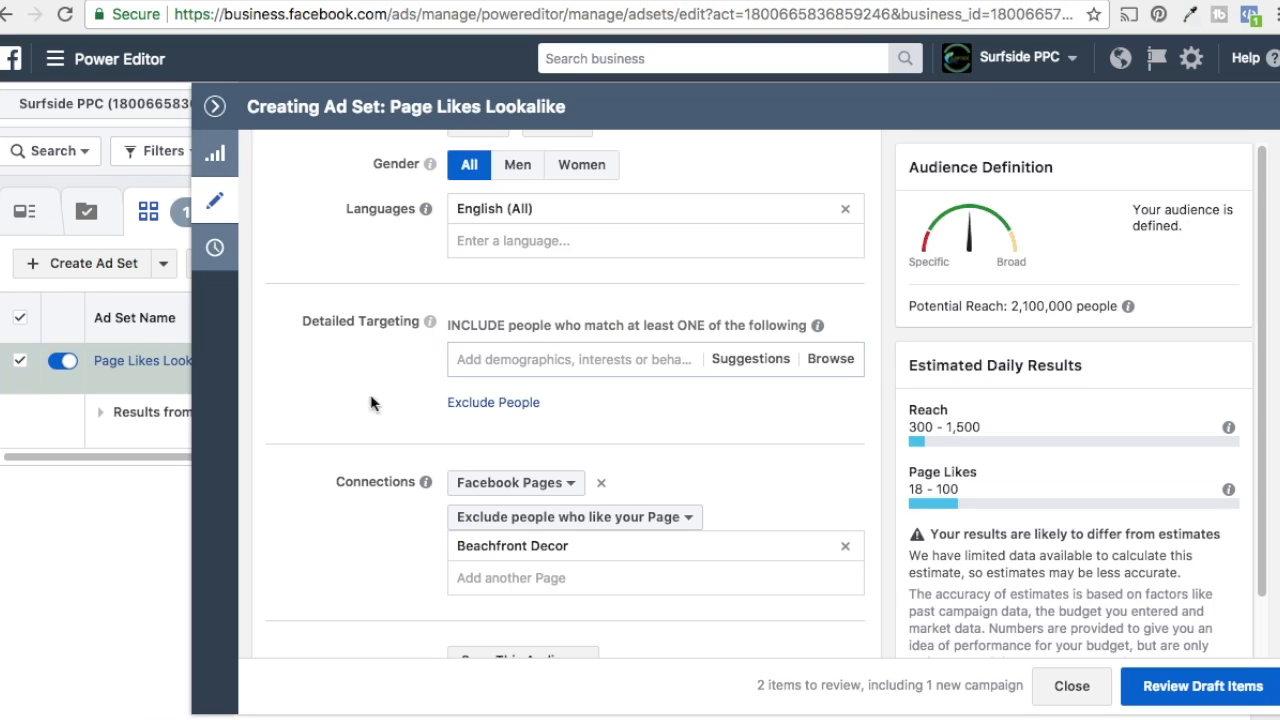
scroll(293, 416, "down", 3)
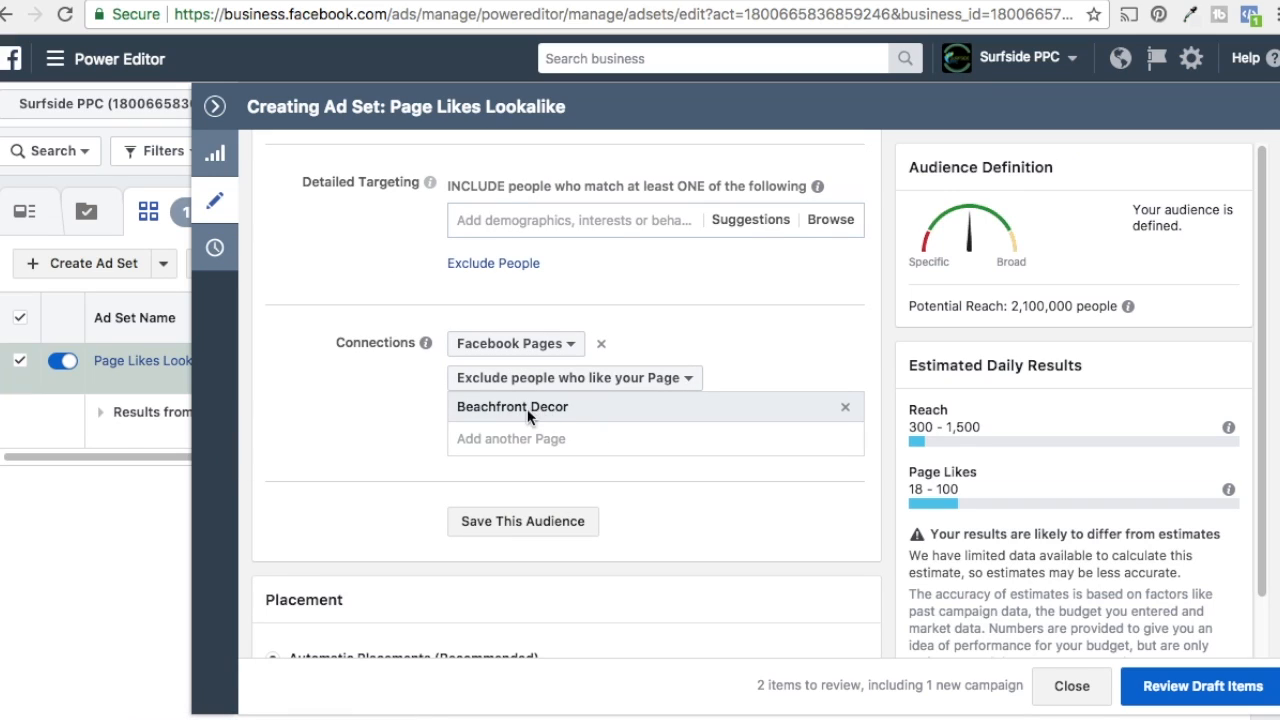
scroll(290, 391, "down", 2)
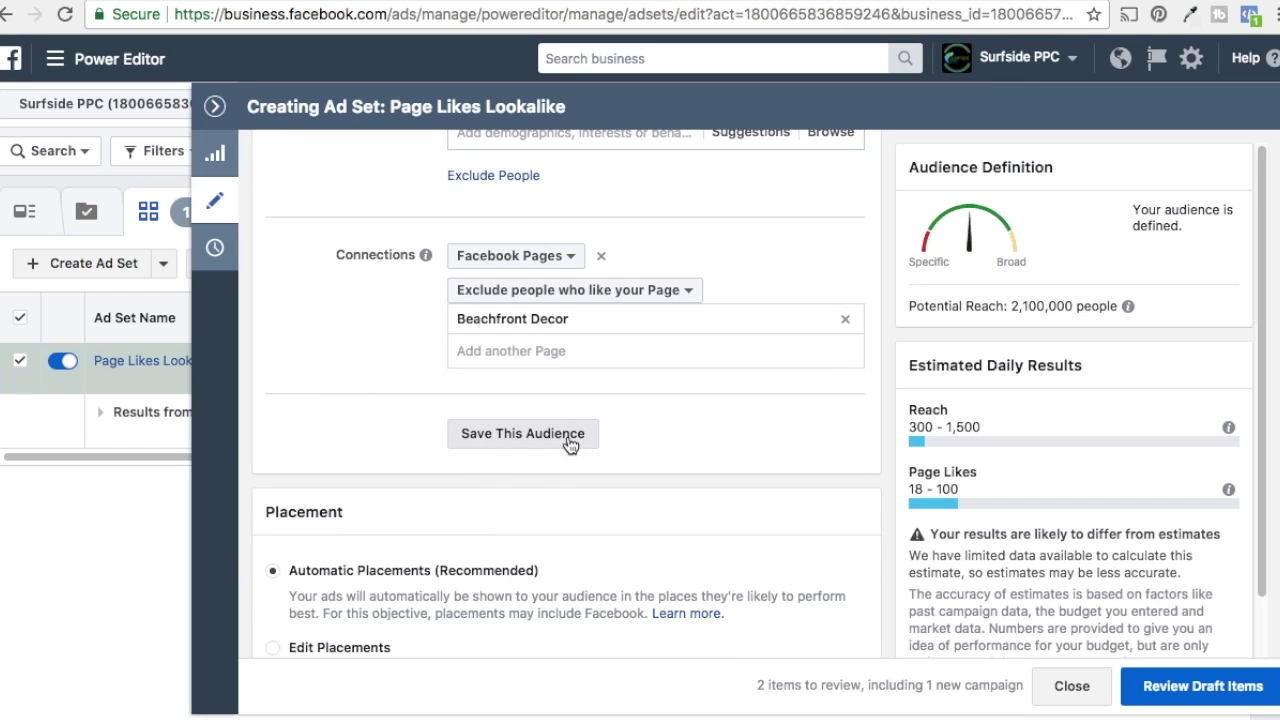
scroll(725, 445, "down", 1)
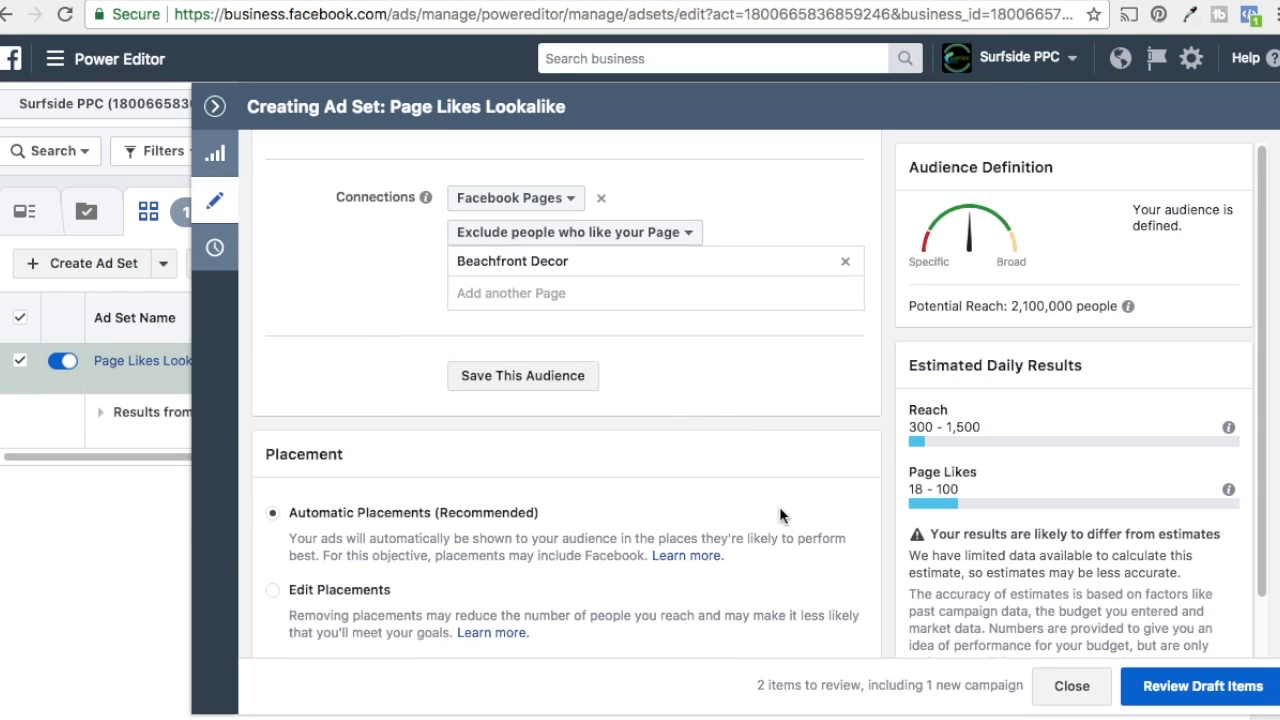
scroll(779, 510, "down", 1)
scroll(569, 527, "down", 1)
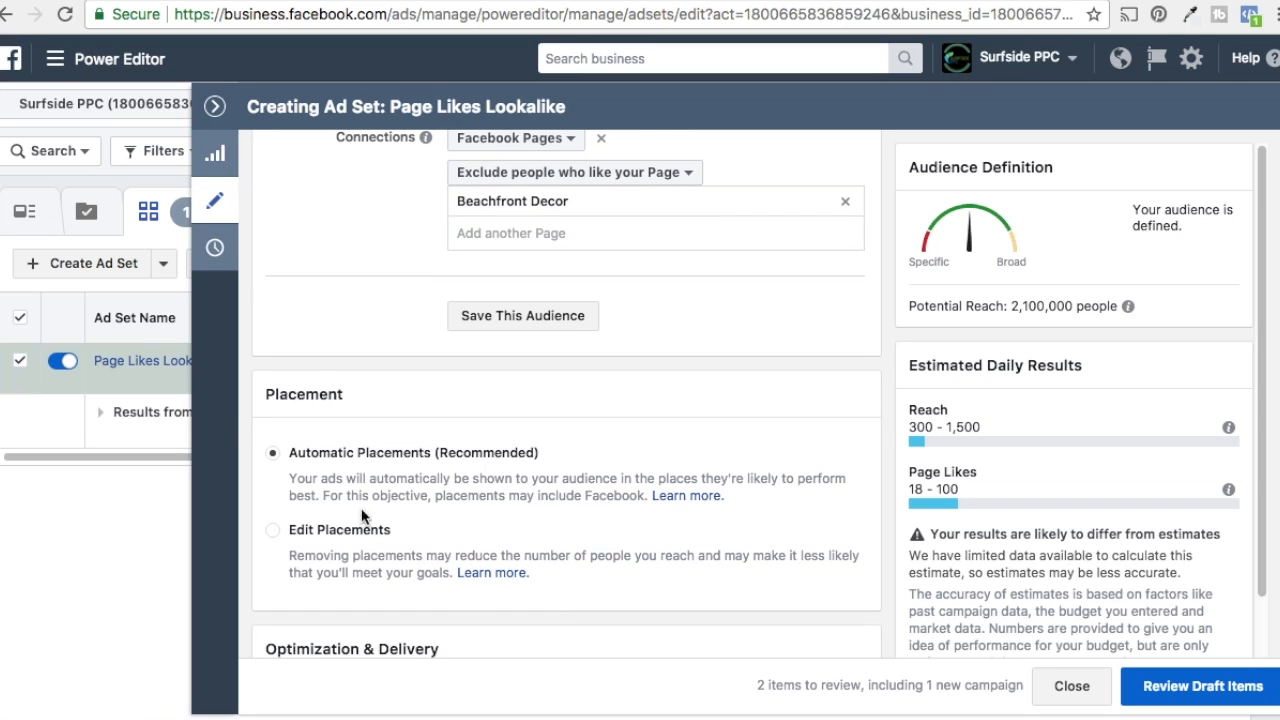
scroll(530, 489, "down", 1)
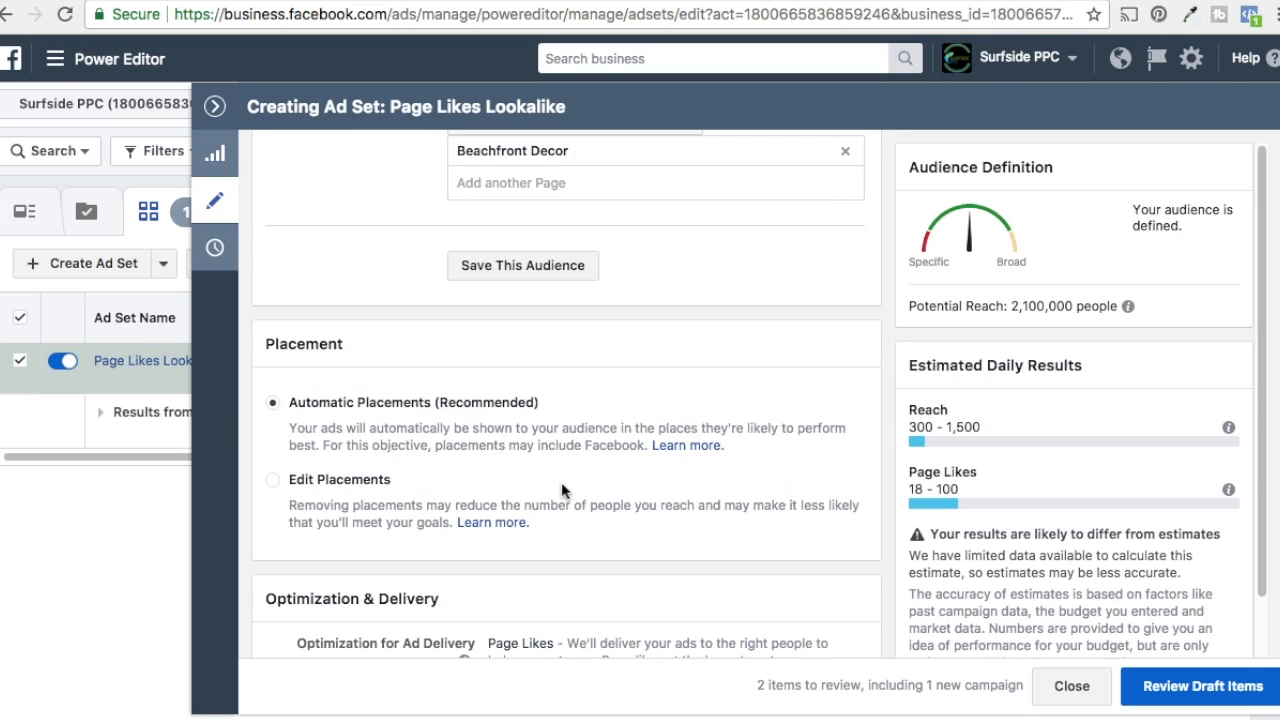
scroll(565, 488, "down", 4)
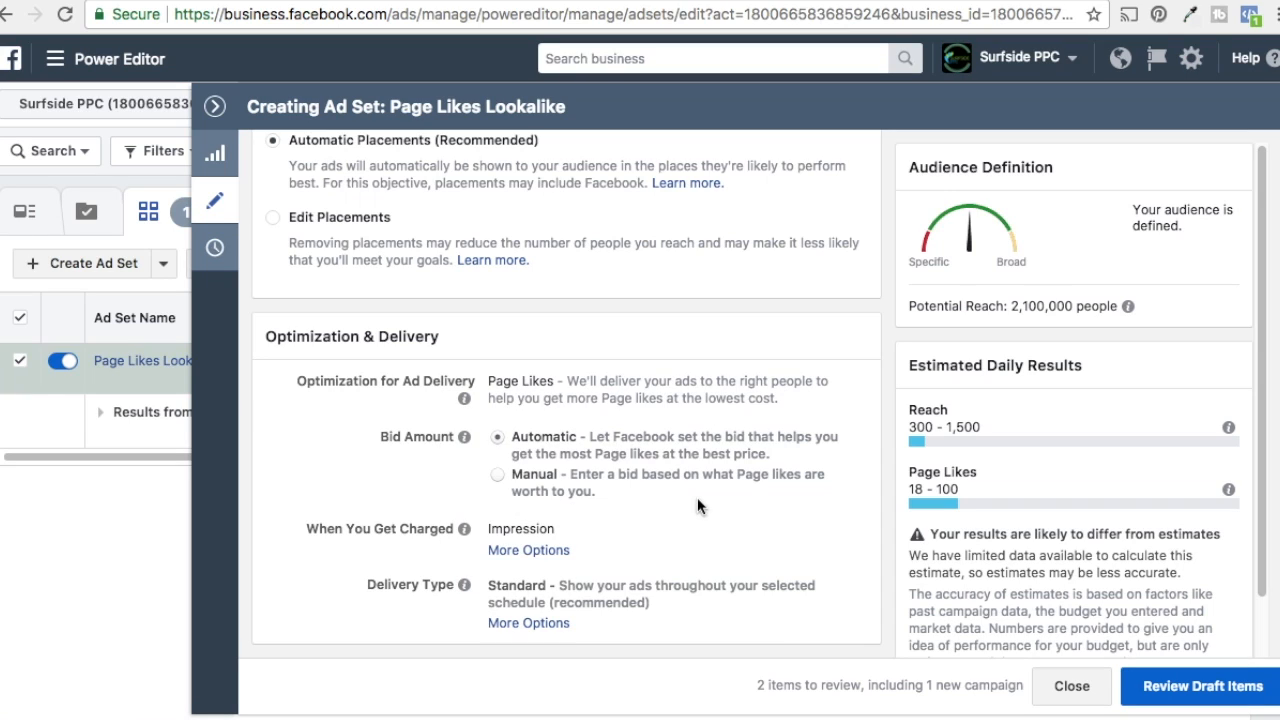
scroll(697, 497, "up", 5)
scroll(322, 414, "up", 3)
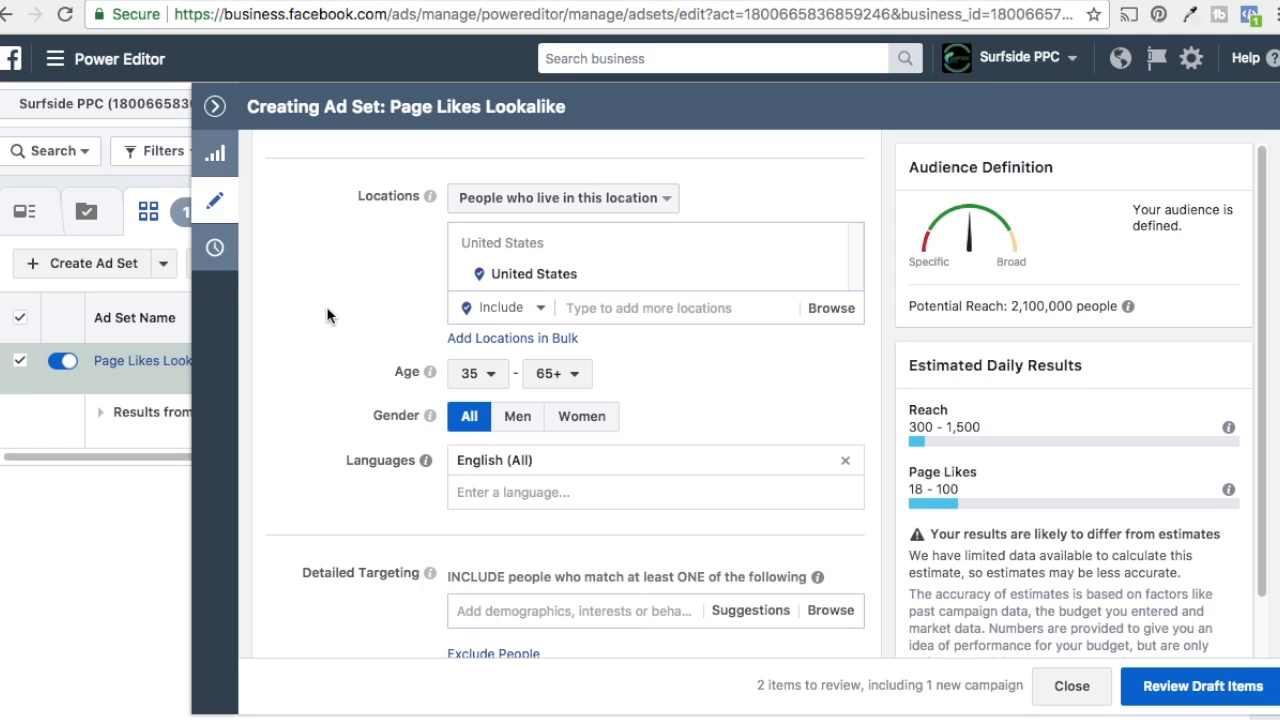
scroll(329, 300, "up", 1)
mouse_move(609, 340)
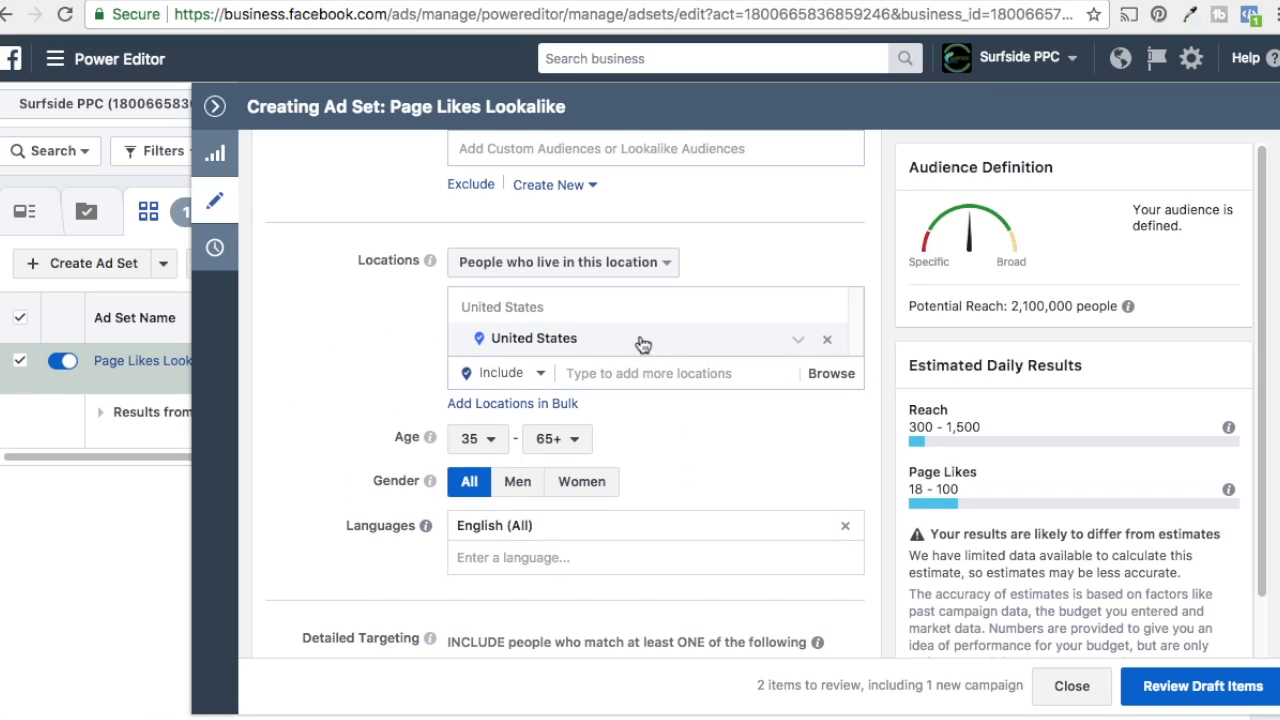
scroll(400, 367, "up", 4)
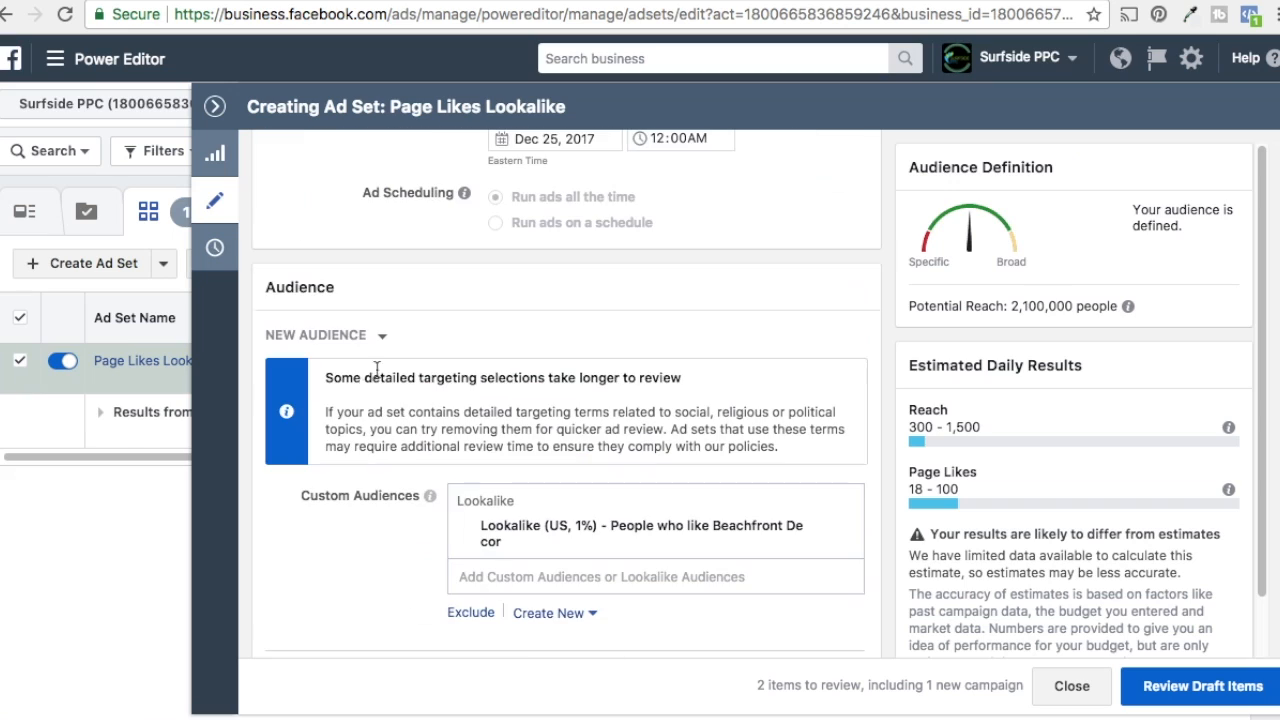
scroll(419, 404, "up", 4)
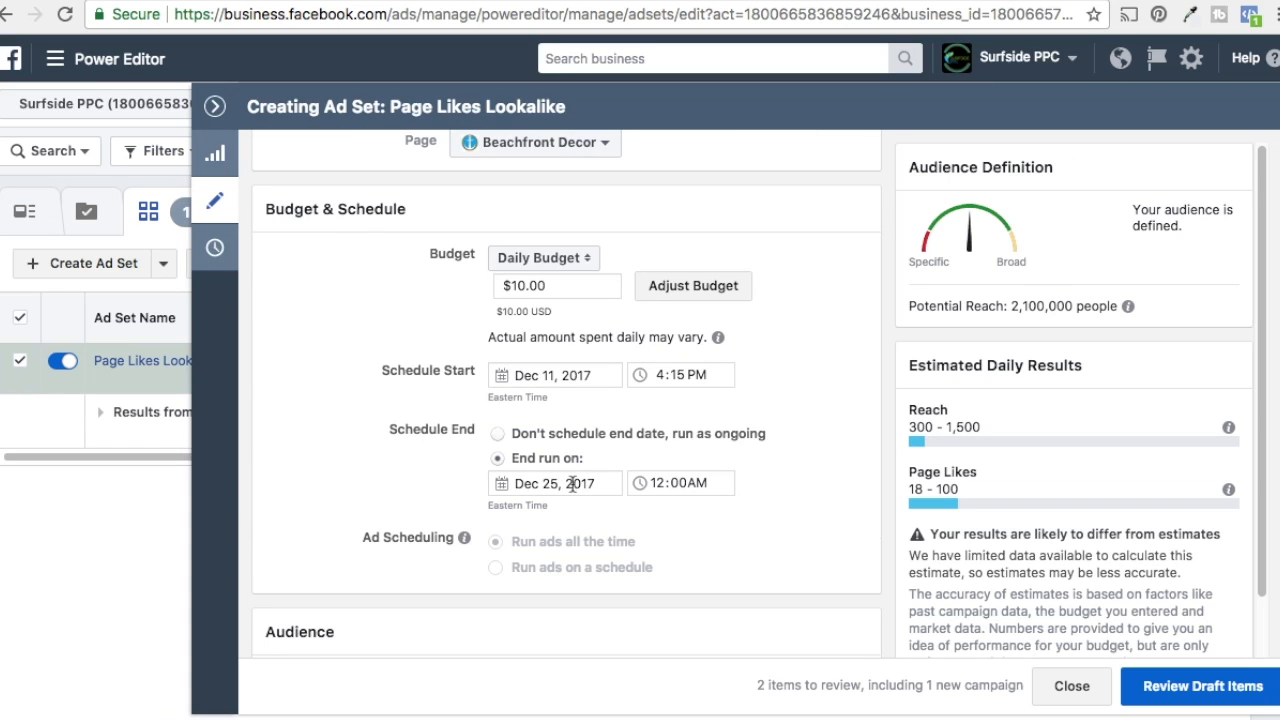
scroll(872, 375, "up", 2)
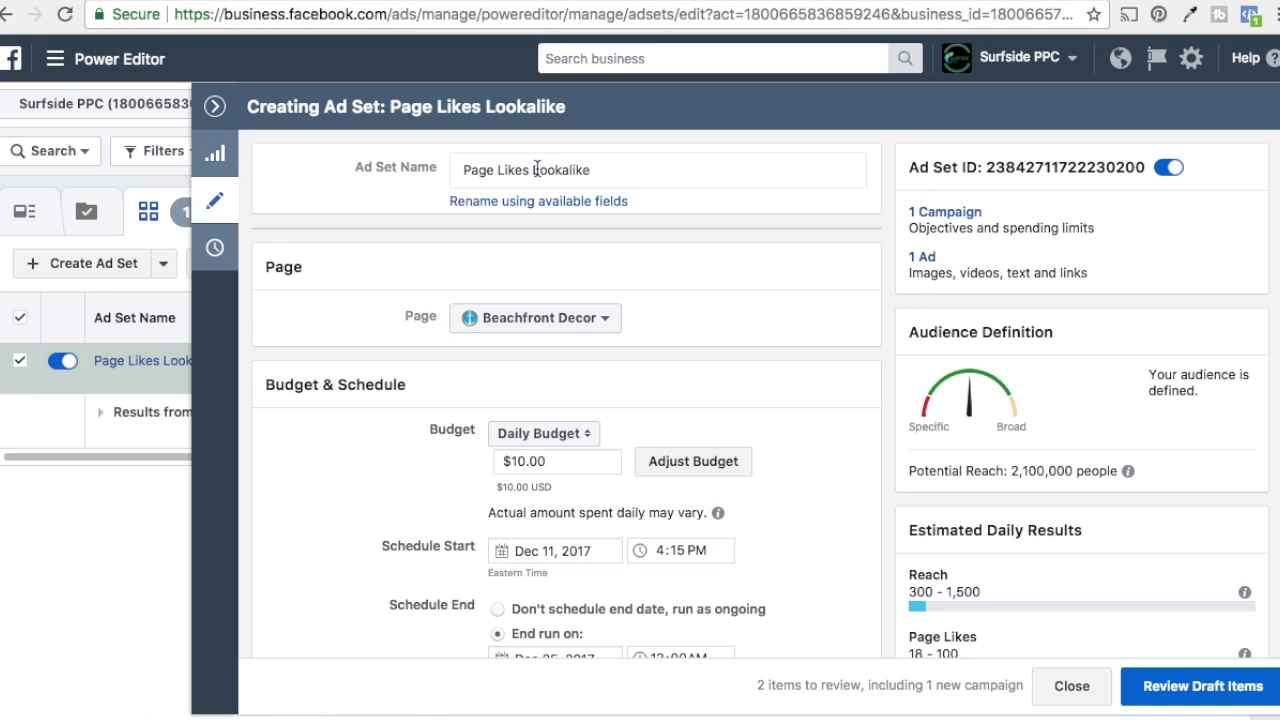
Step: Open the campaign's ad and clear its existing image
left_click(924, 258)
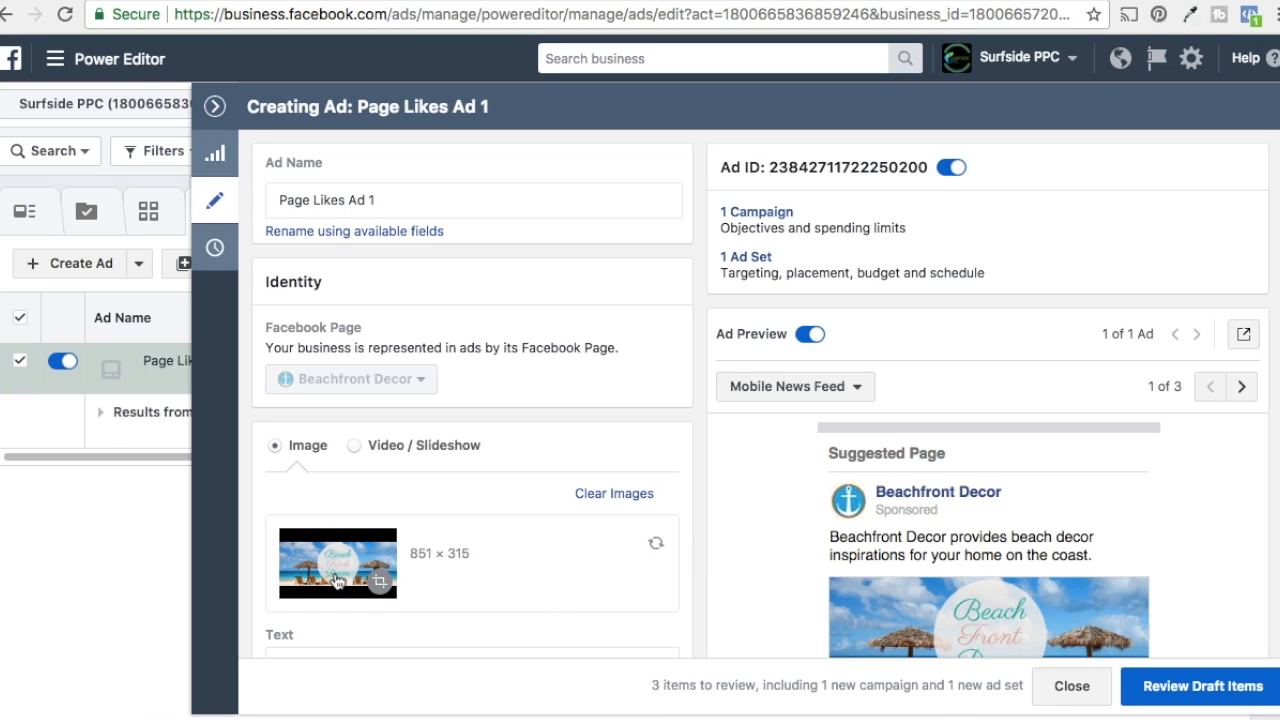
left_click(630, 495)
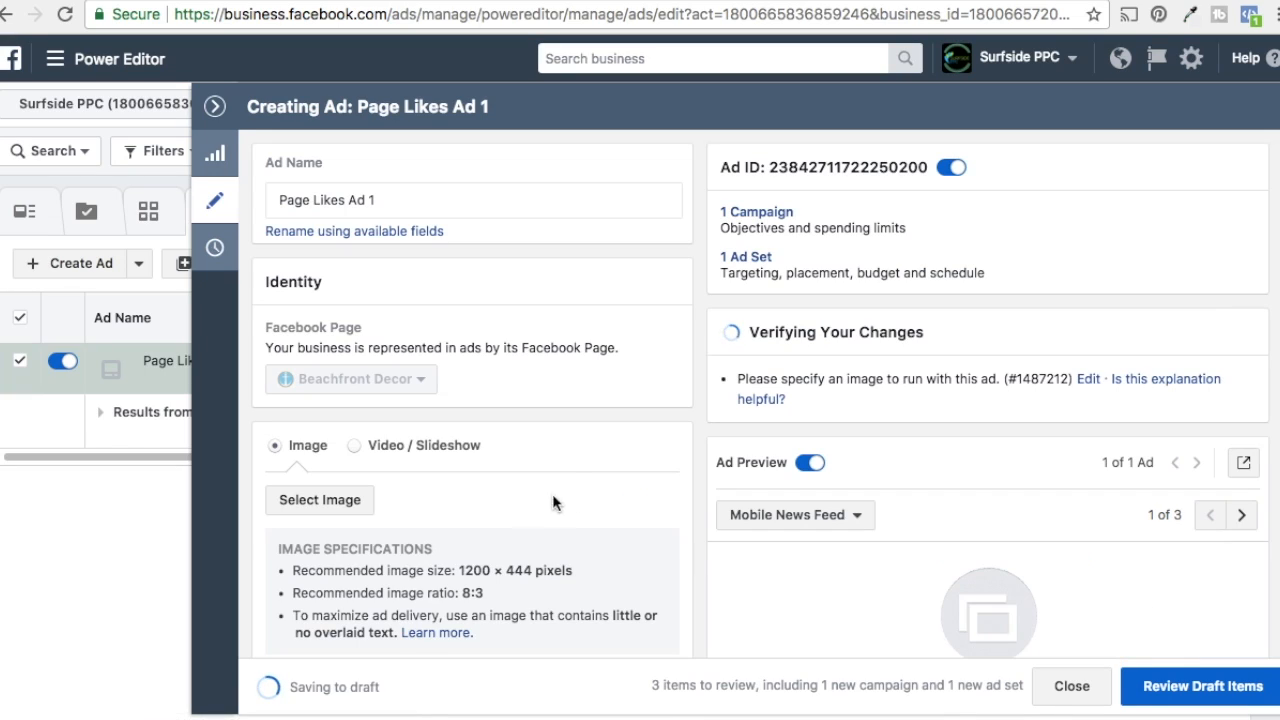
left_click(340, 499)
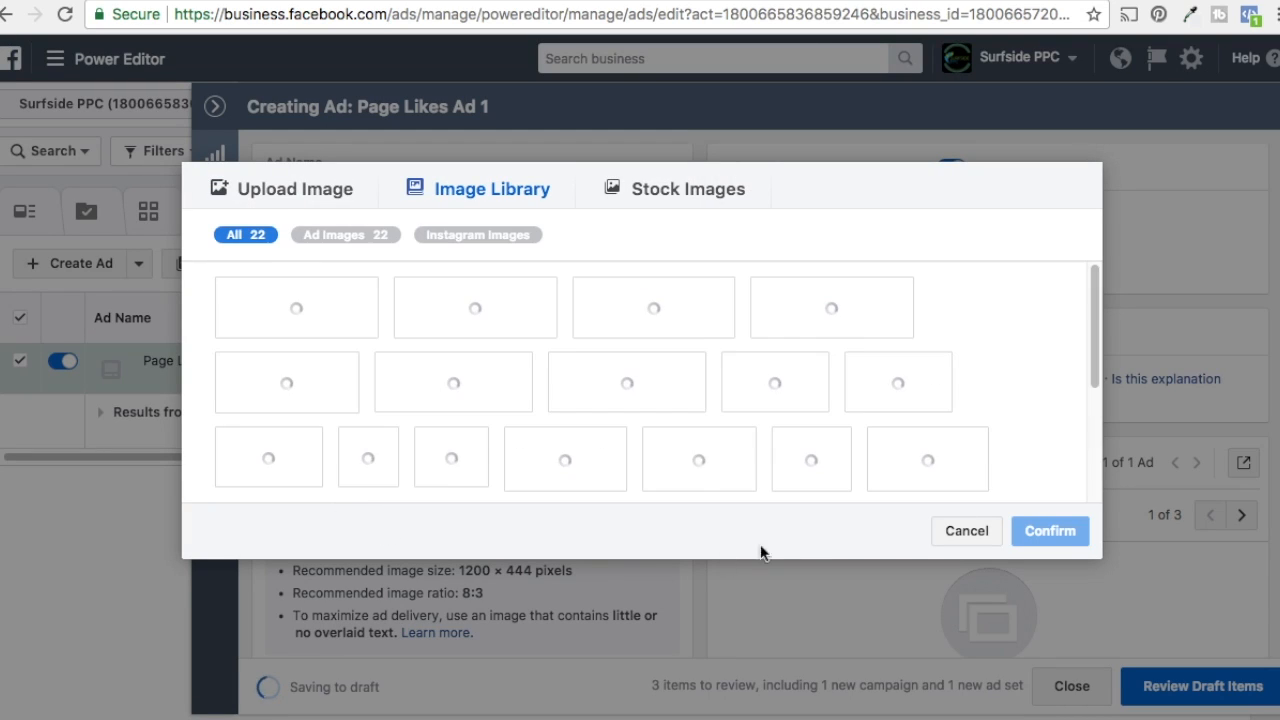
left_click(946, 531)
scroll(534, 508, "down", 2)
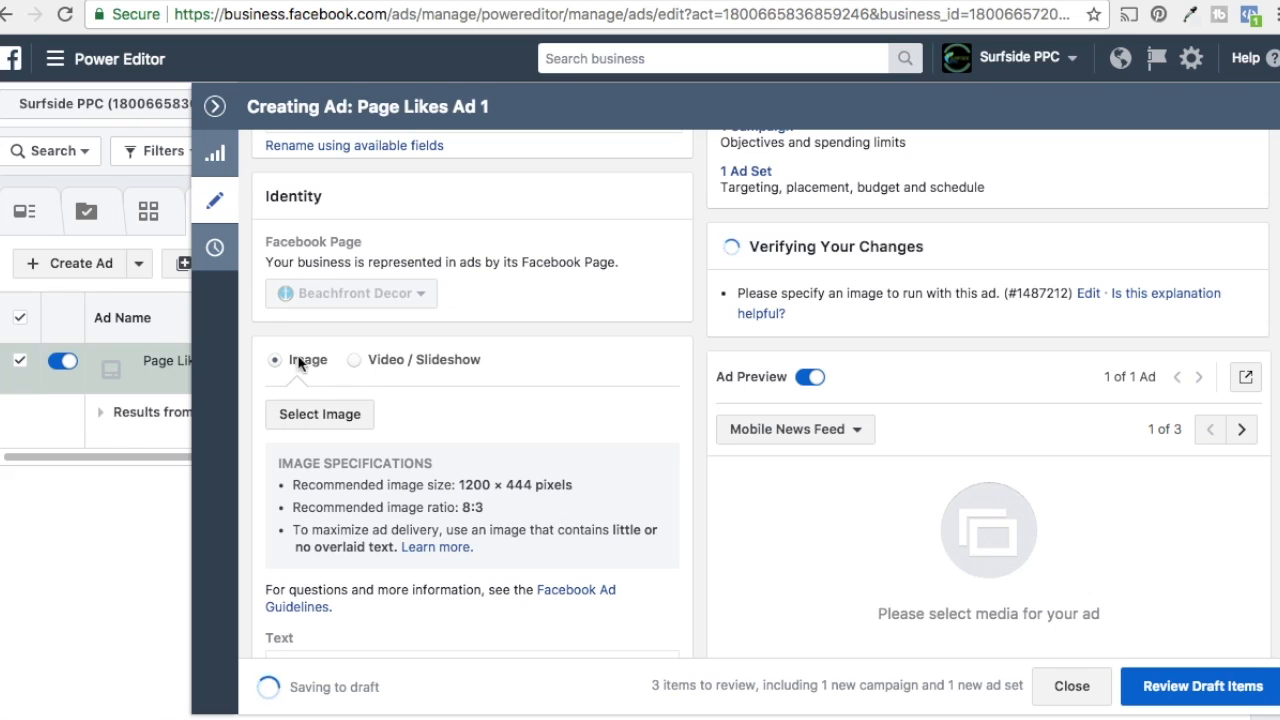
Step: Choose the first 1200 × 444 home decor collage from the image library as the ad's image
left_click(355, 359)
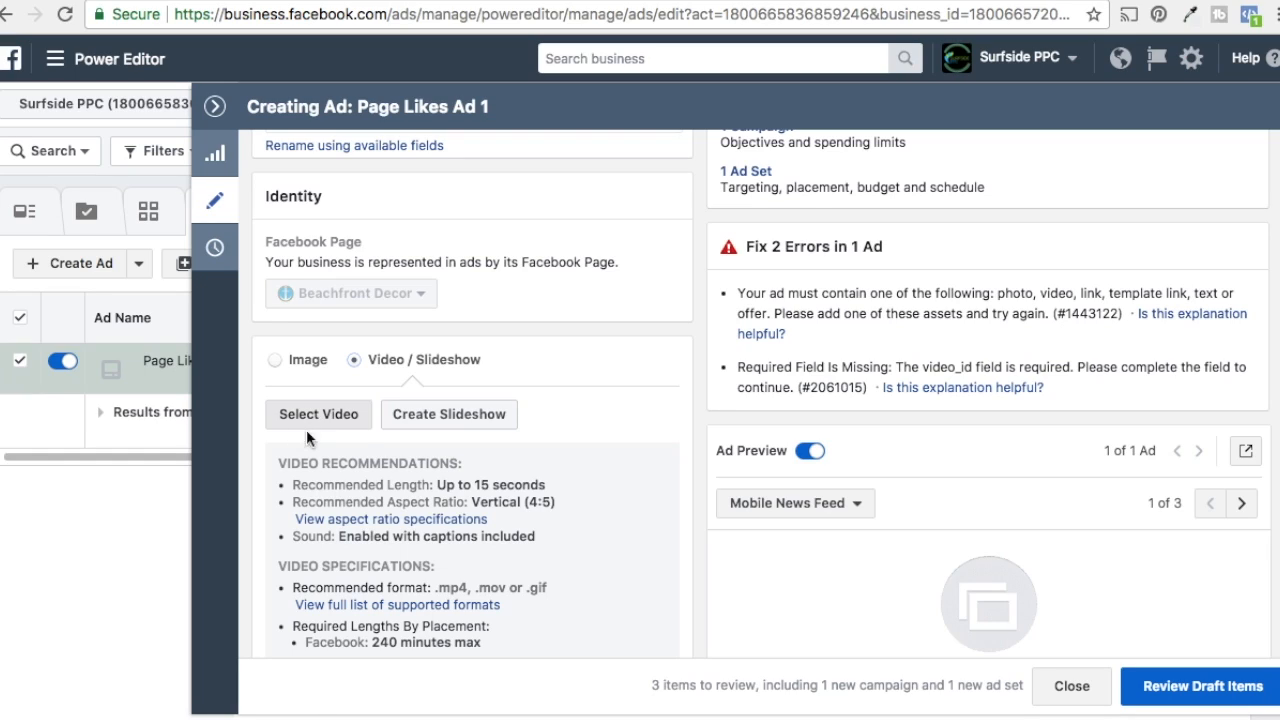
left_click(276, 362)
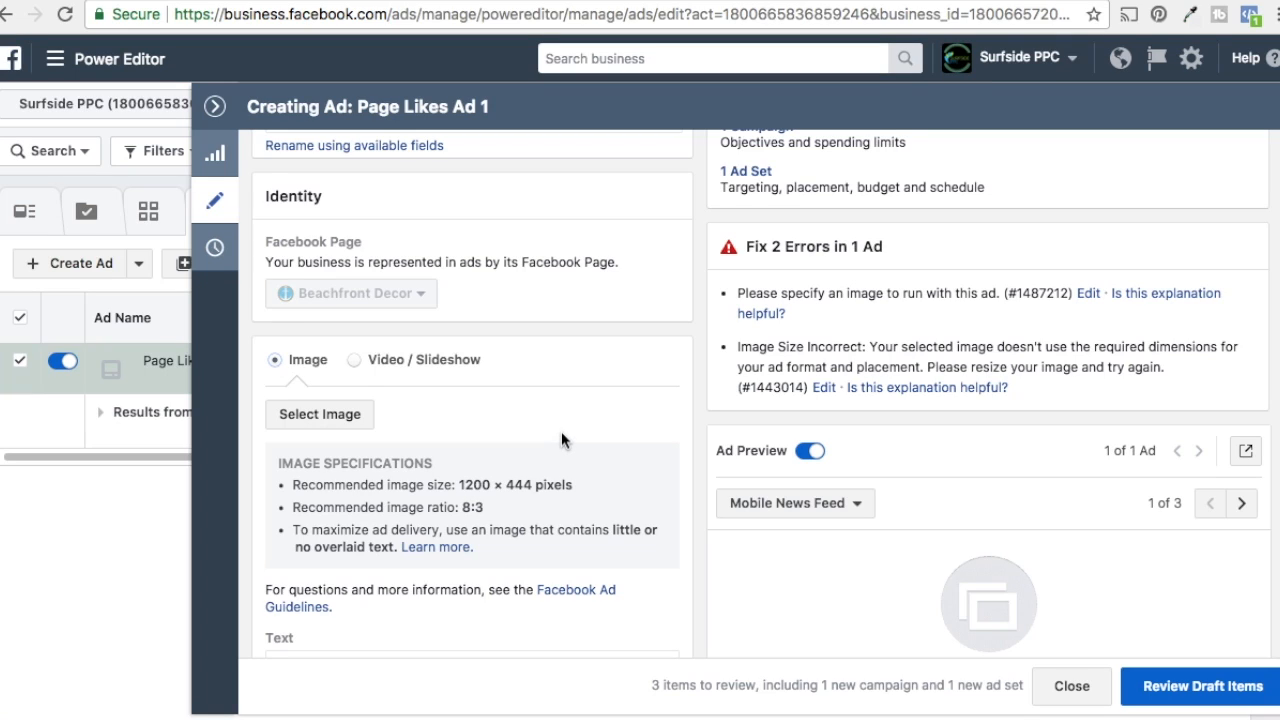
scroll(561, 439, "down", 1)
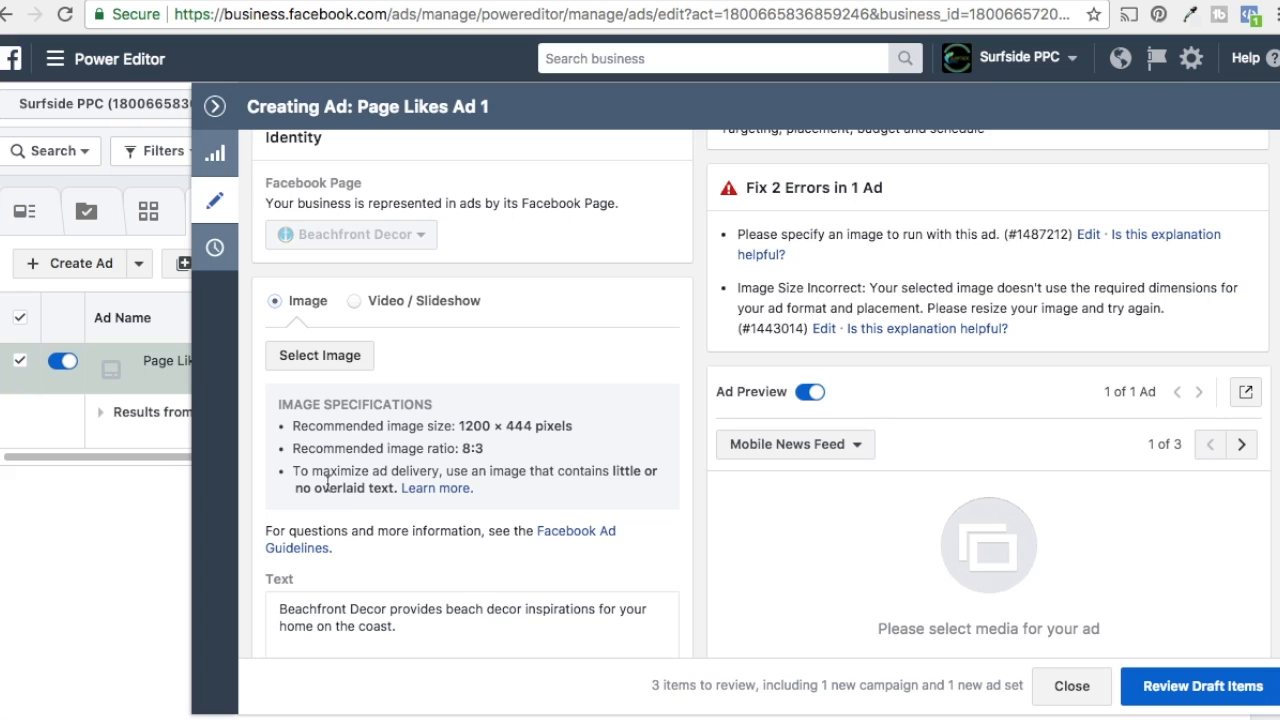
left_click(337, 355)
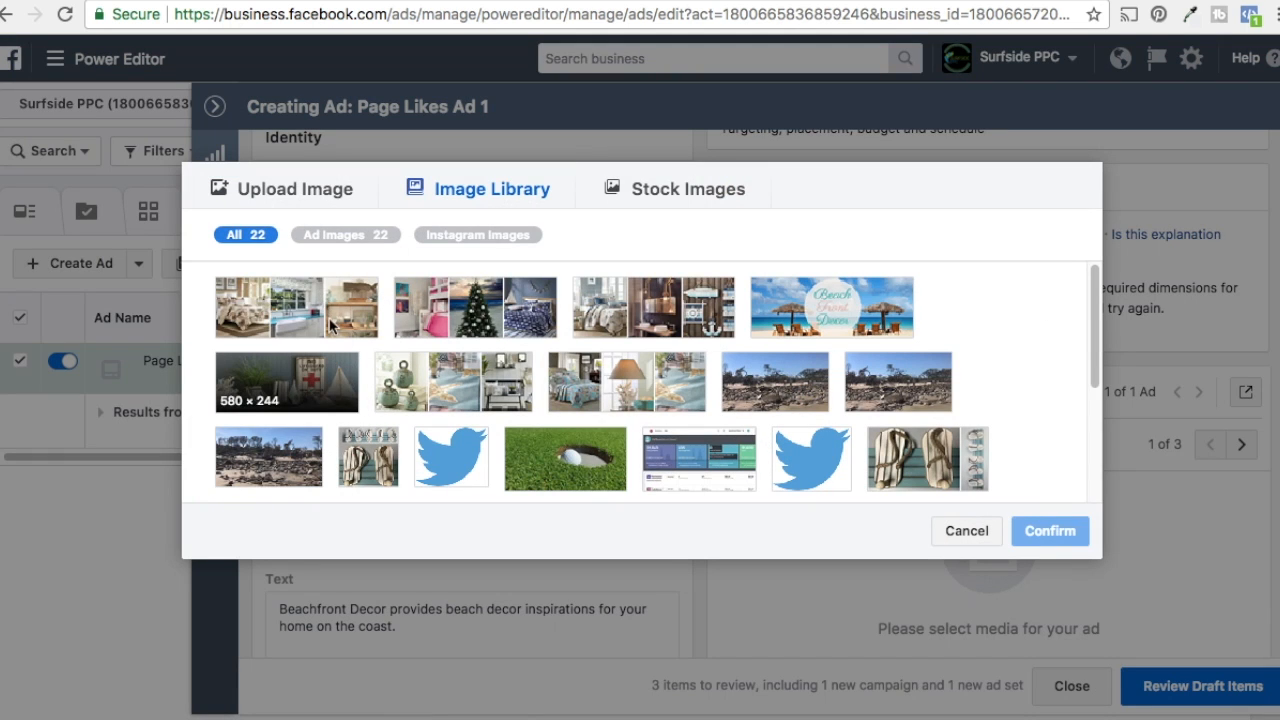
left_click(332, 316)
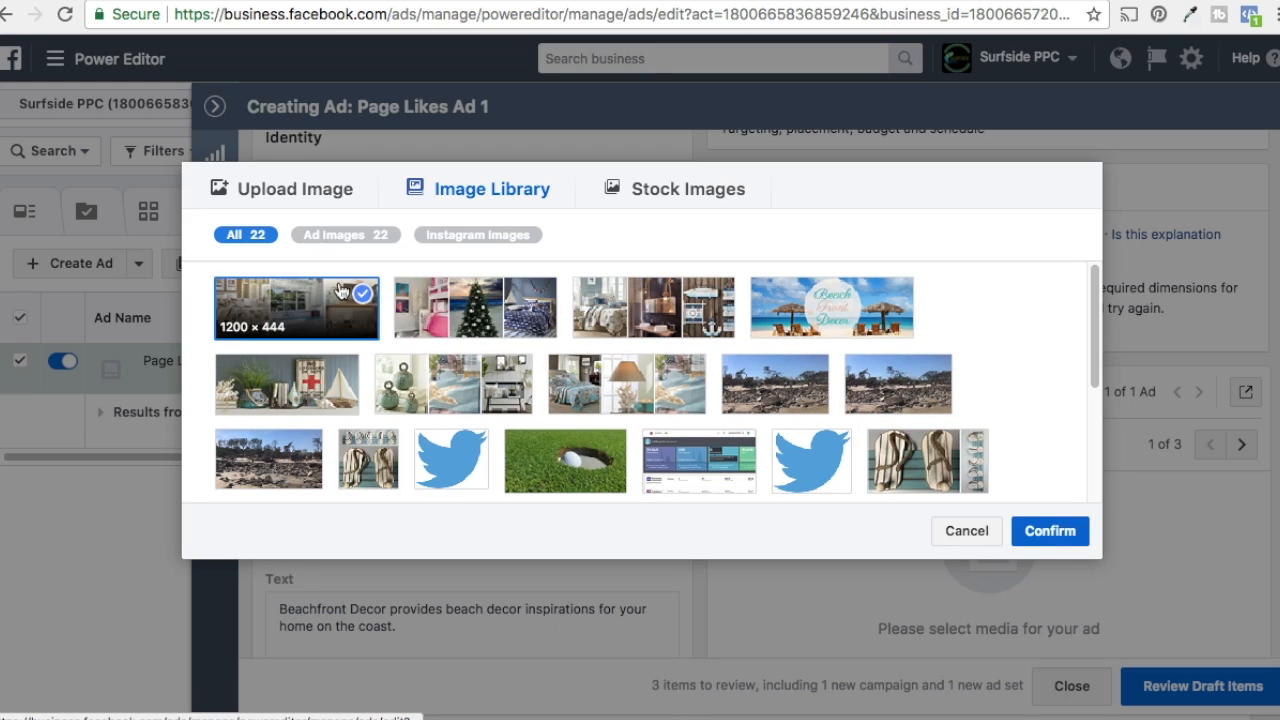
left_click(425, 307)
left_click(650, 310)
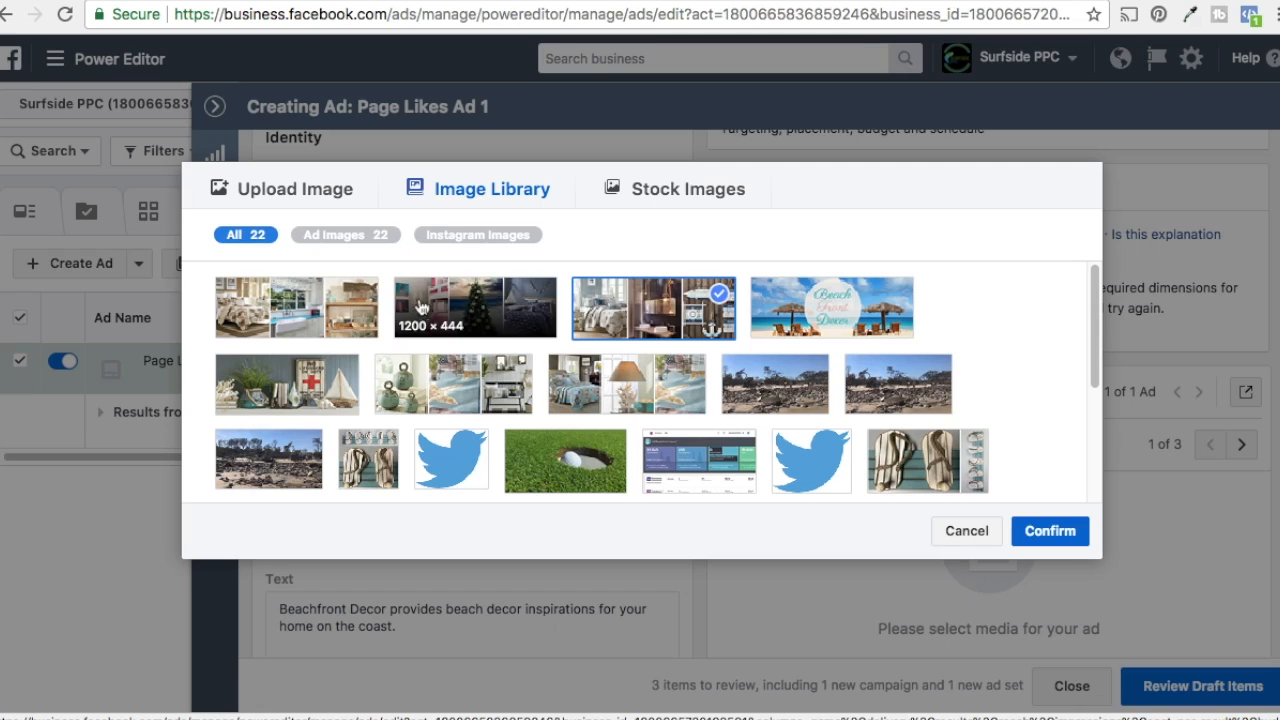
left_click(297, 314)
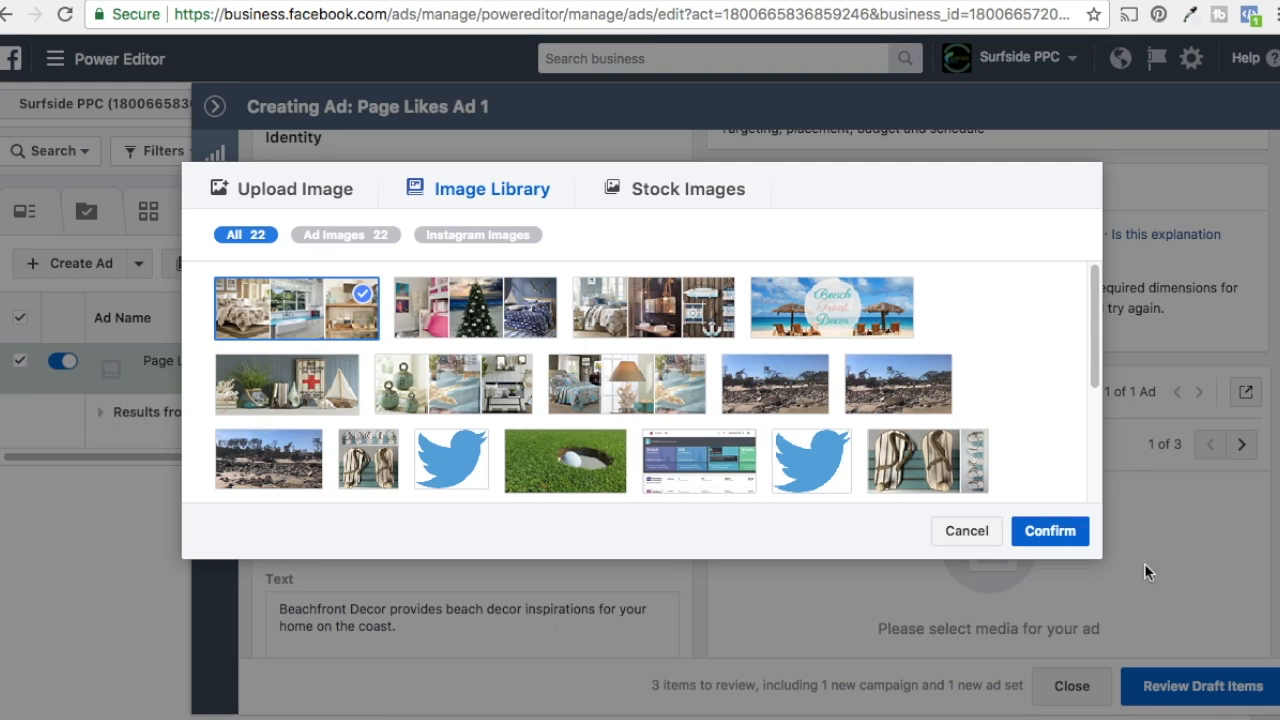
left_click(1052, 532)
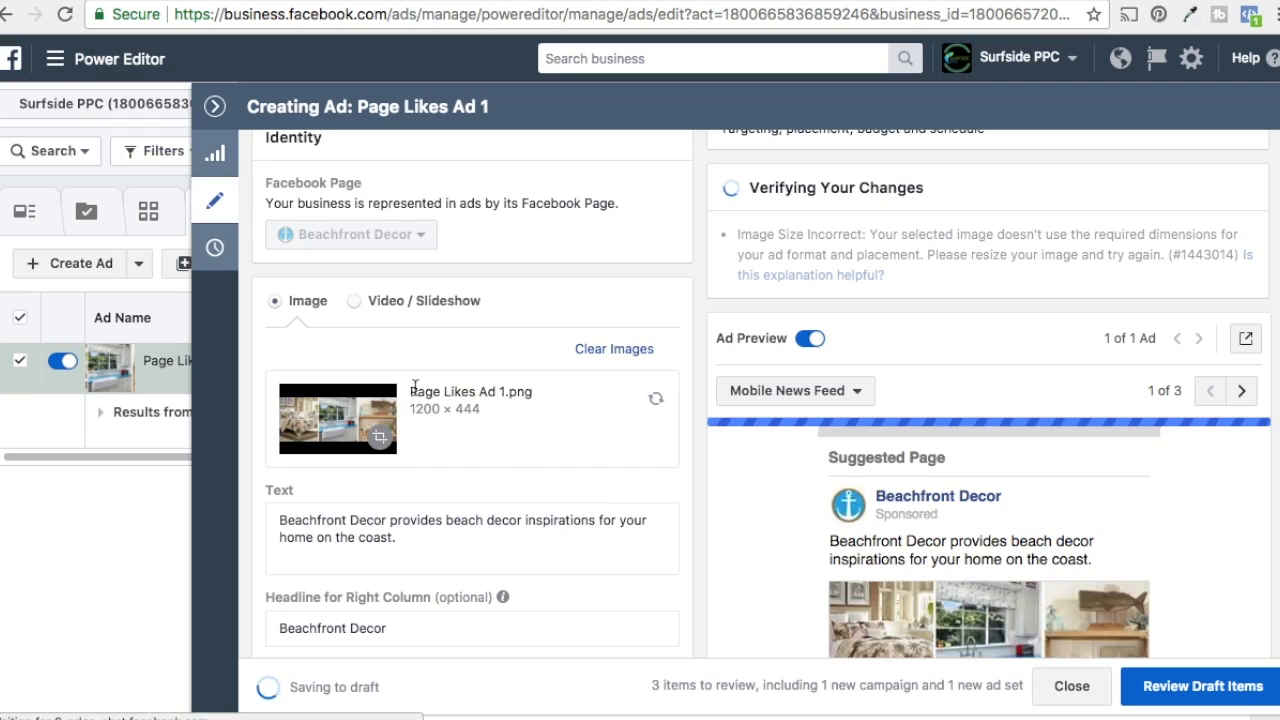
Step: Replace the ad text with "Like" Beachfront Decor For Beach Decor and Nautical Decor Inspiration!
scroll(1063, 476, "down", 1)
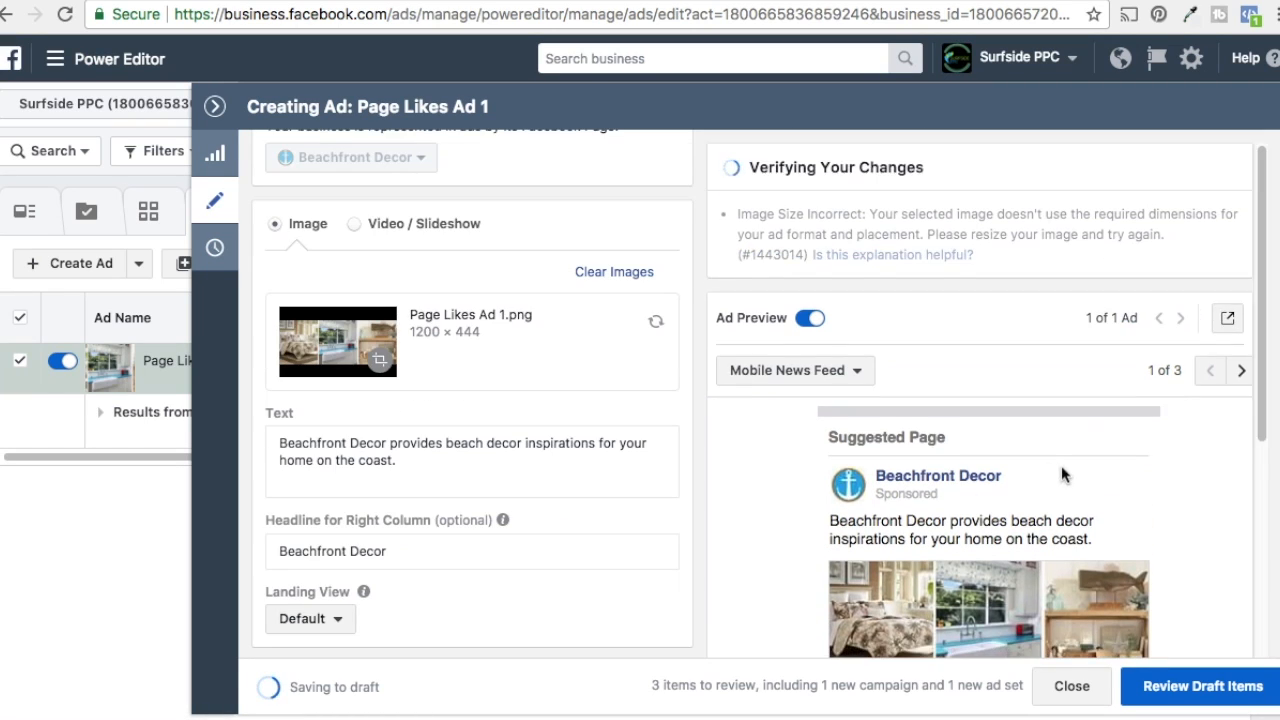
scroll(1063, 476, "down", 2)
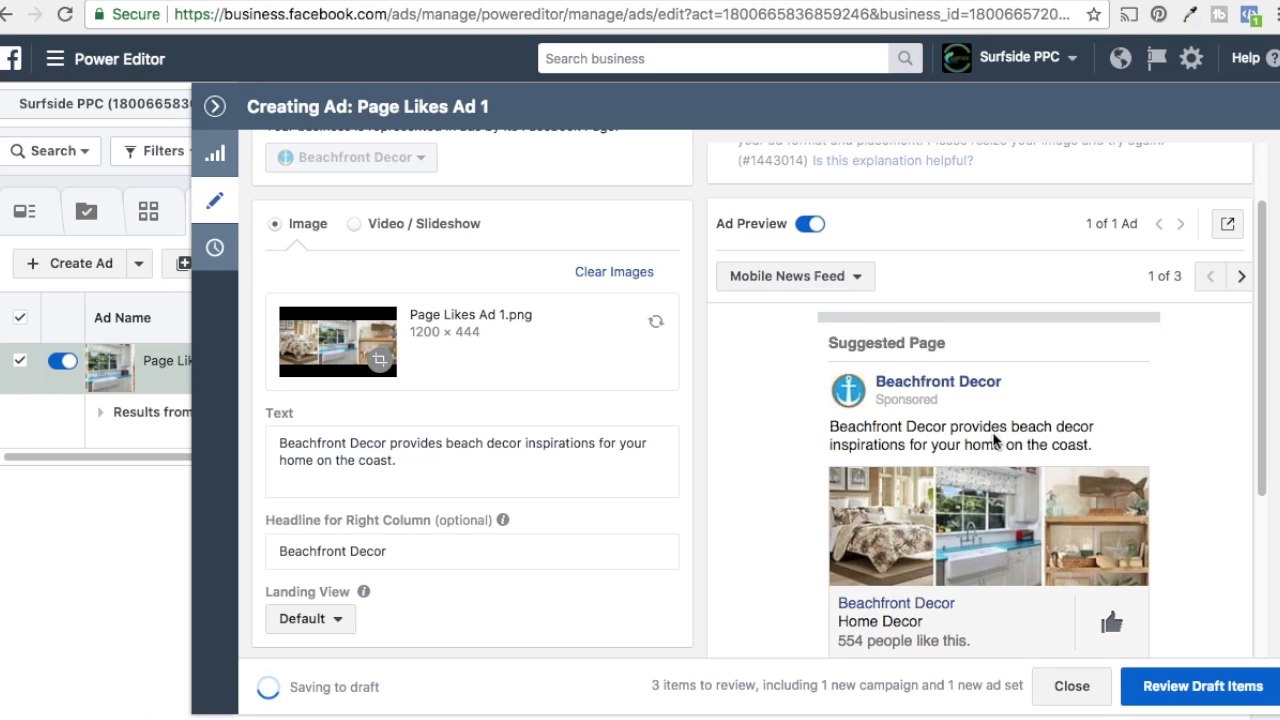
scroll(995, 442, "down", 1)
left_click(425, 457)
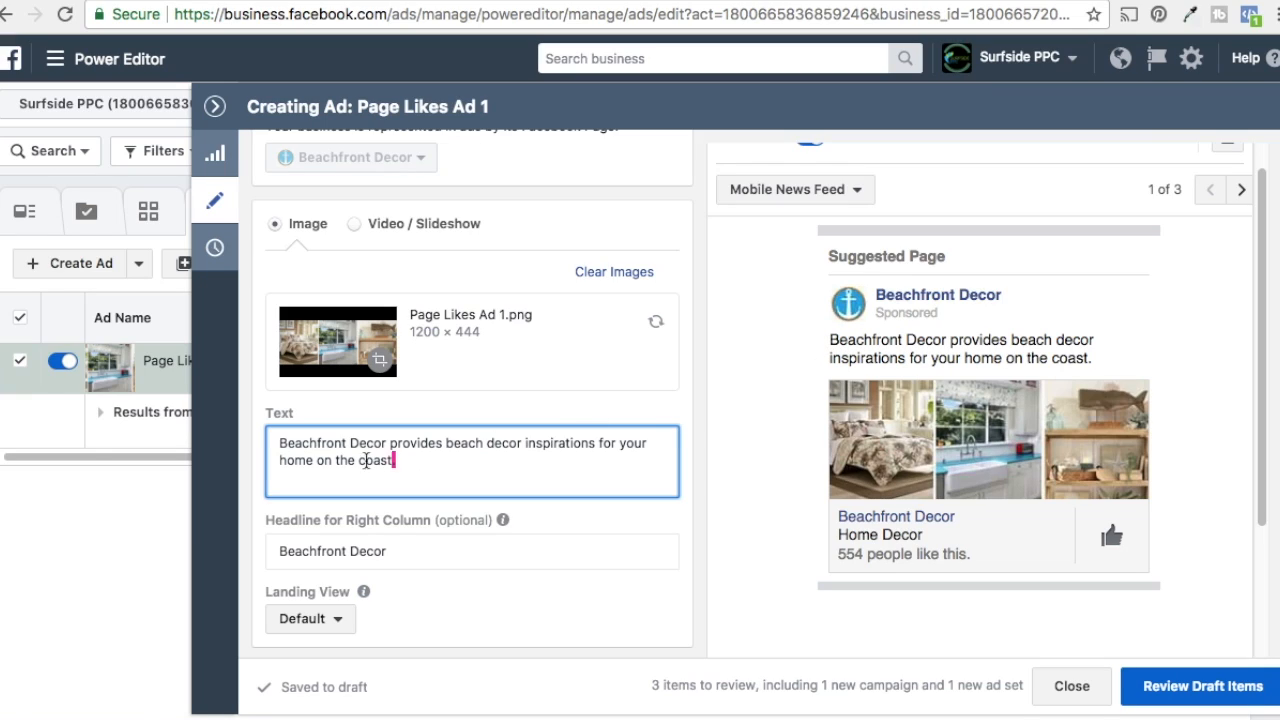
triple_click(375, 459)
type("\"")
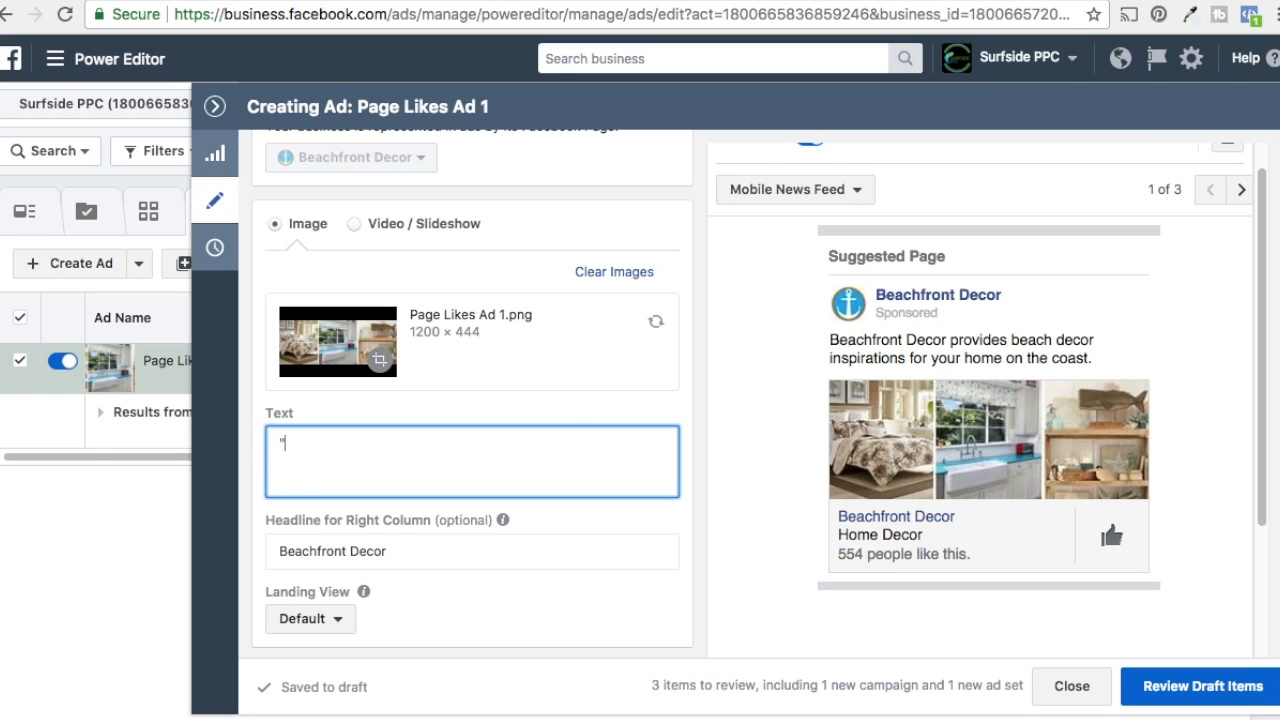
type("Like\" Beachfront Decor")
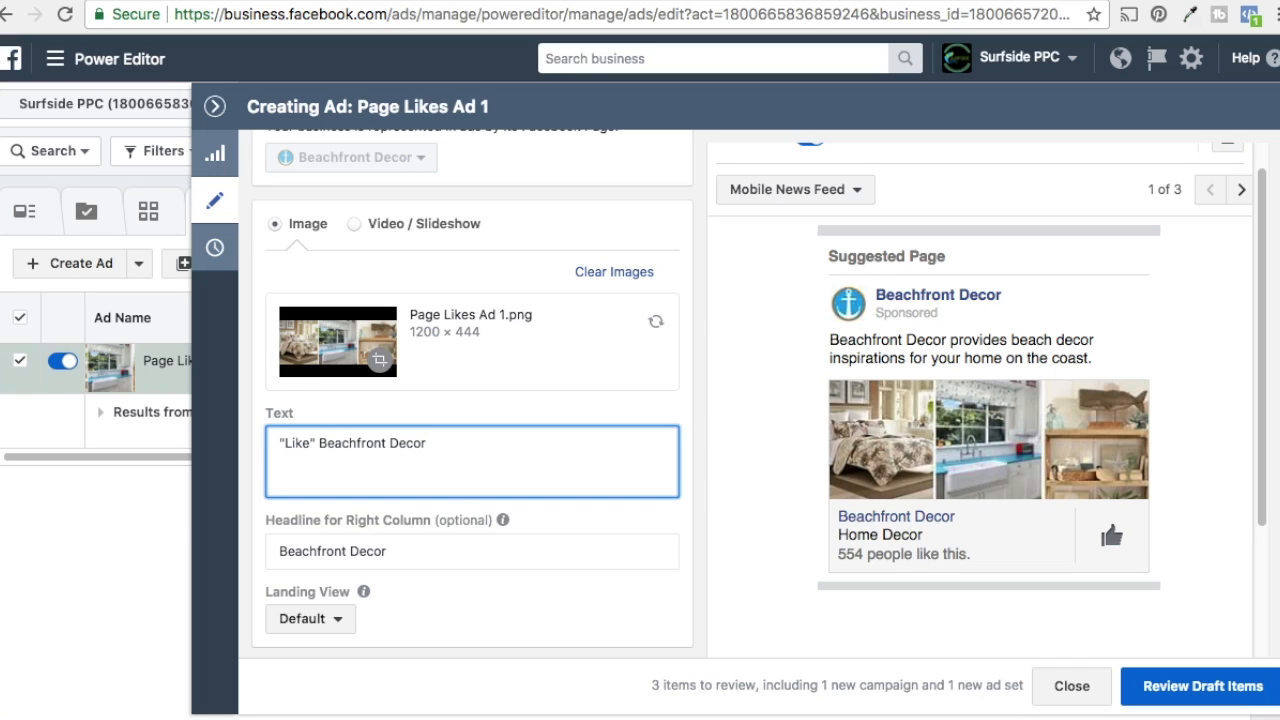
type(" For Beach")
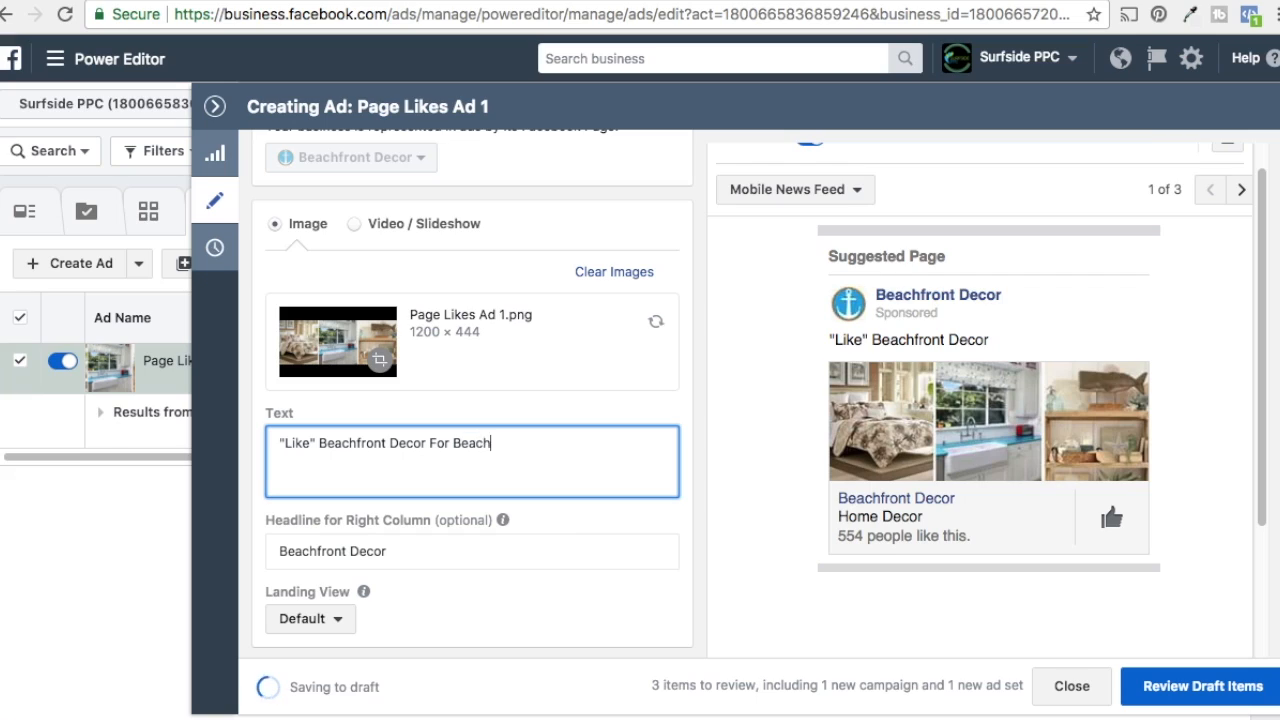
type(" Decor and Nautical")
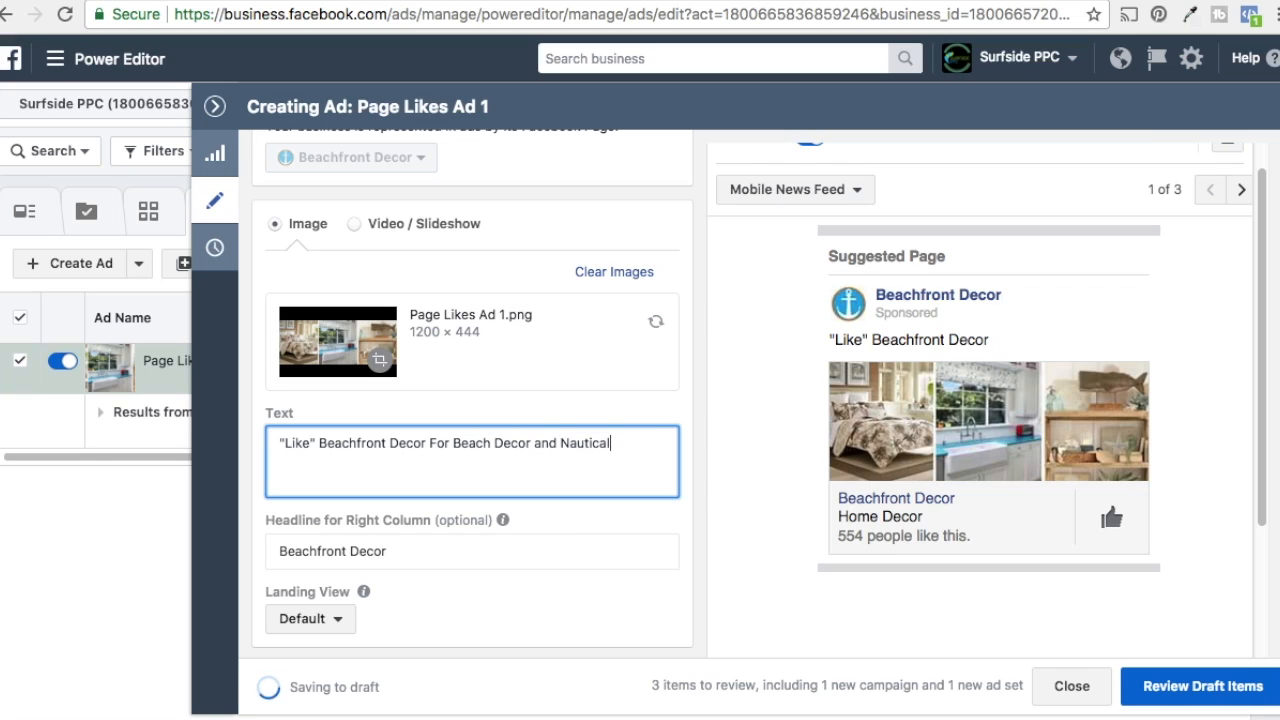
type(" Decor Inspiration!")
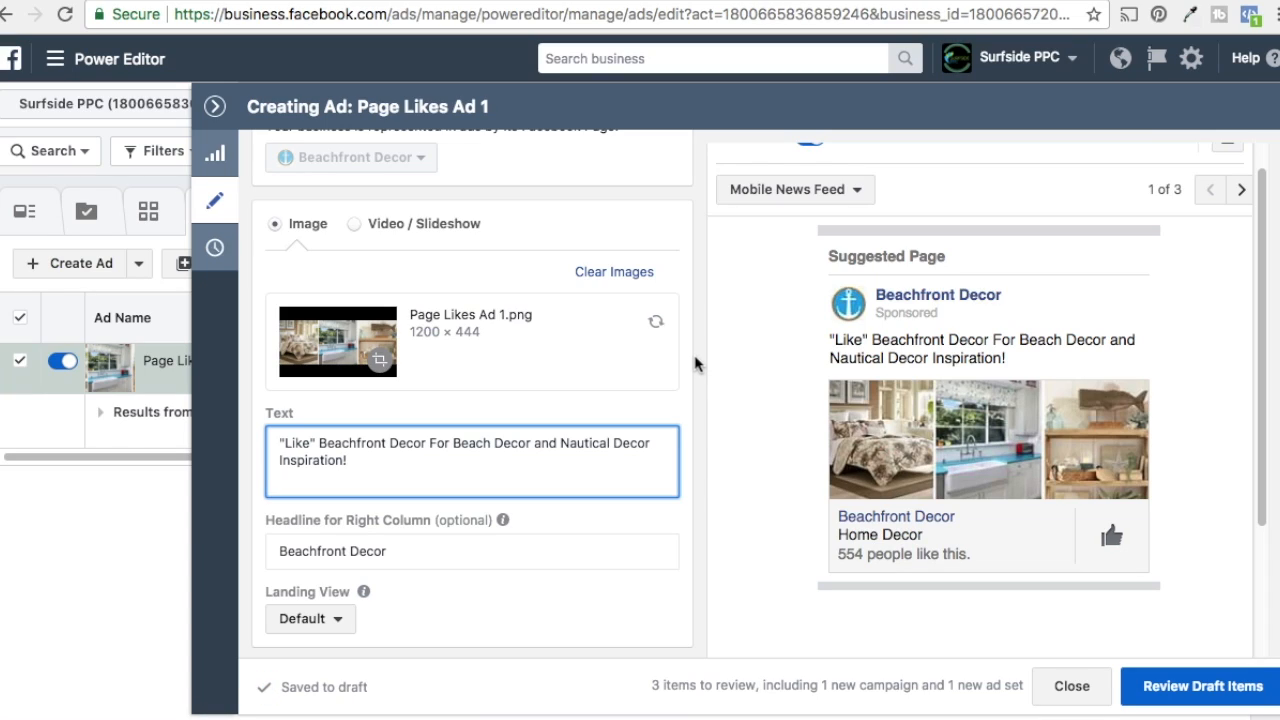
Step: Examine the ad text and the right-column headline fields of the ad
left_click(697, 362)
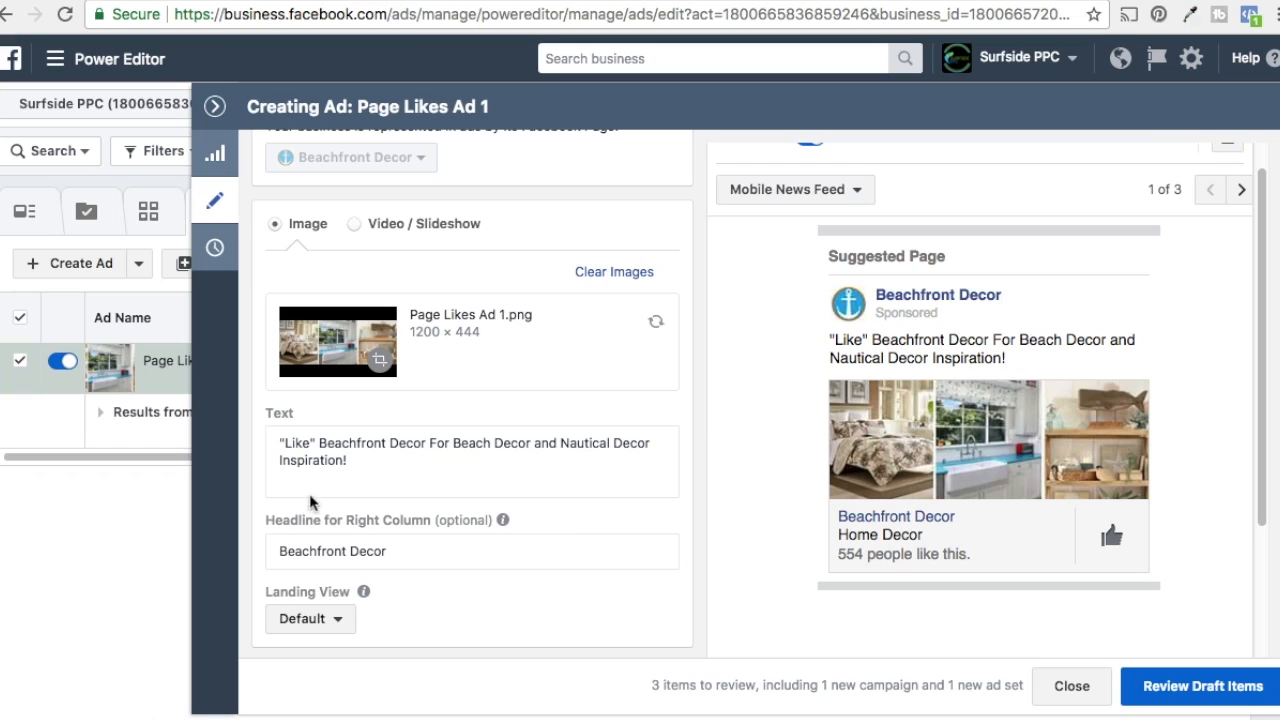
left_click_drag(352, 462, 283, 435)
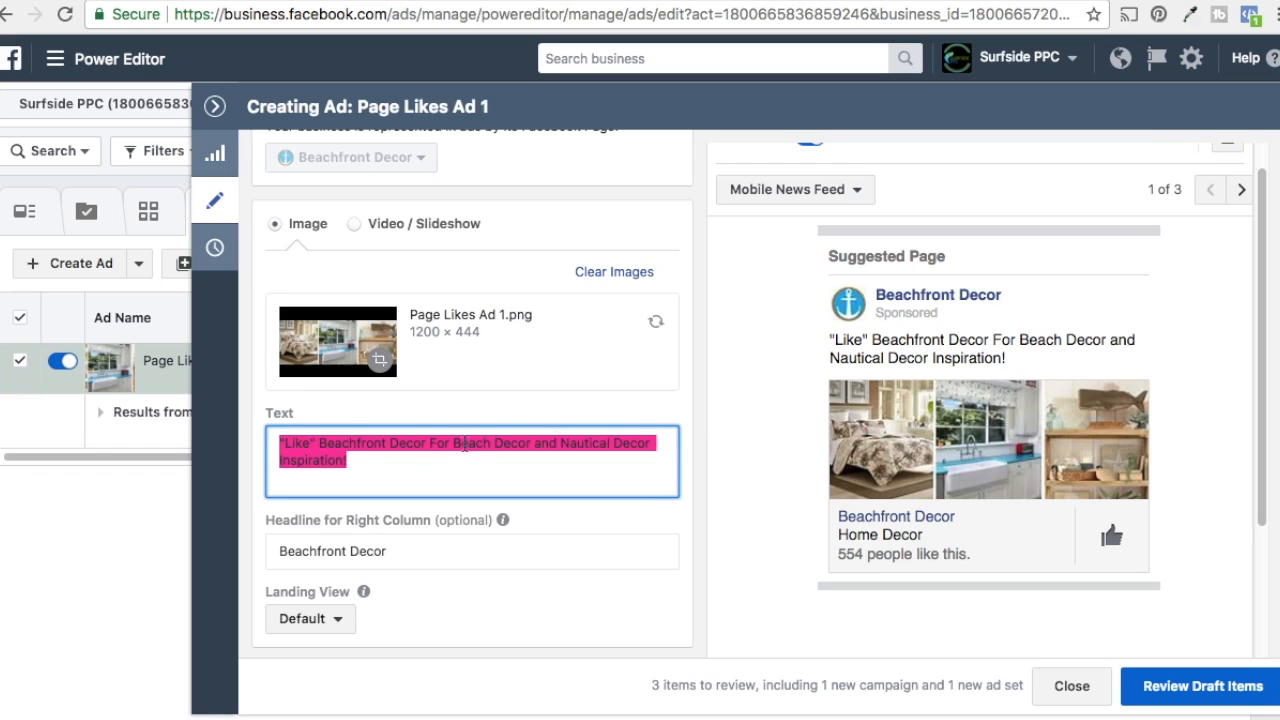
left_click(694, 358)
scroll(698, 375, "down", 5)
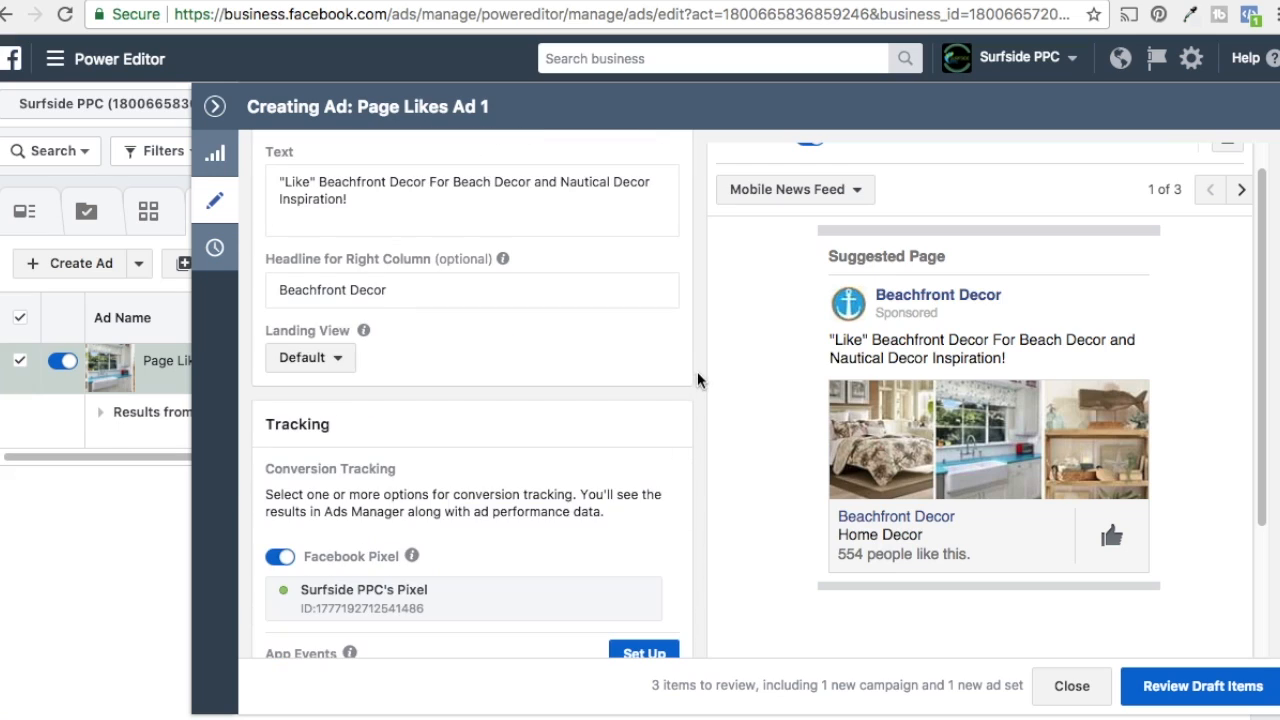
left_click_drag(307, 290, 413, 291)
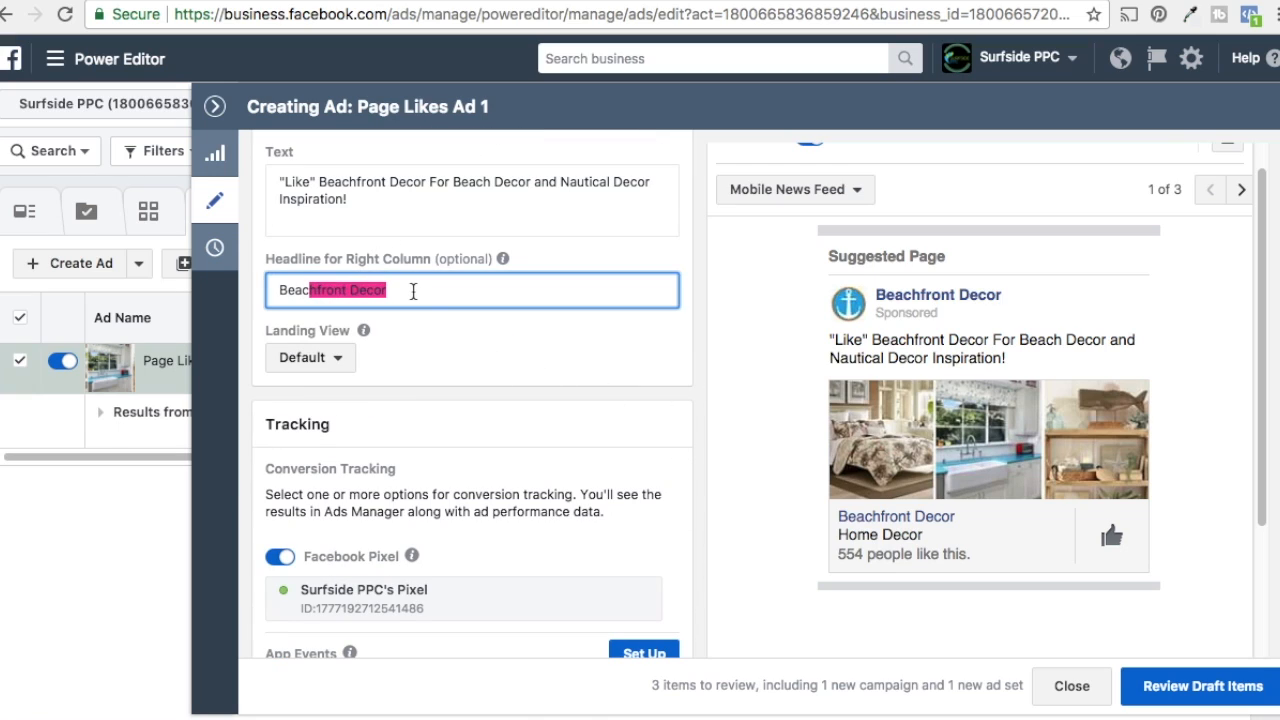
left_click(535, 347)
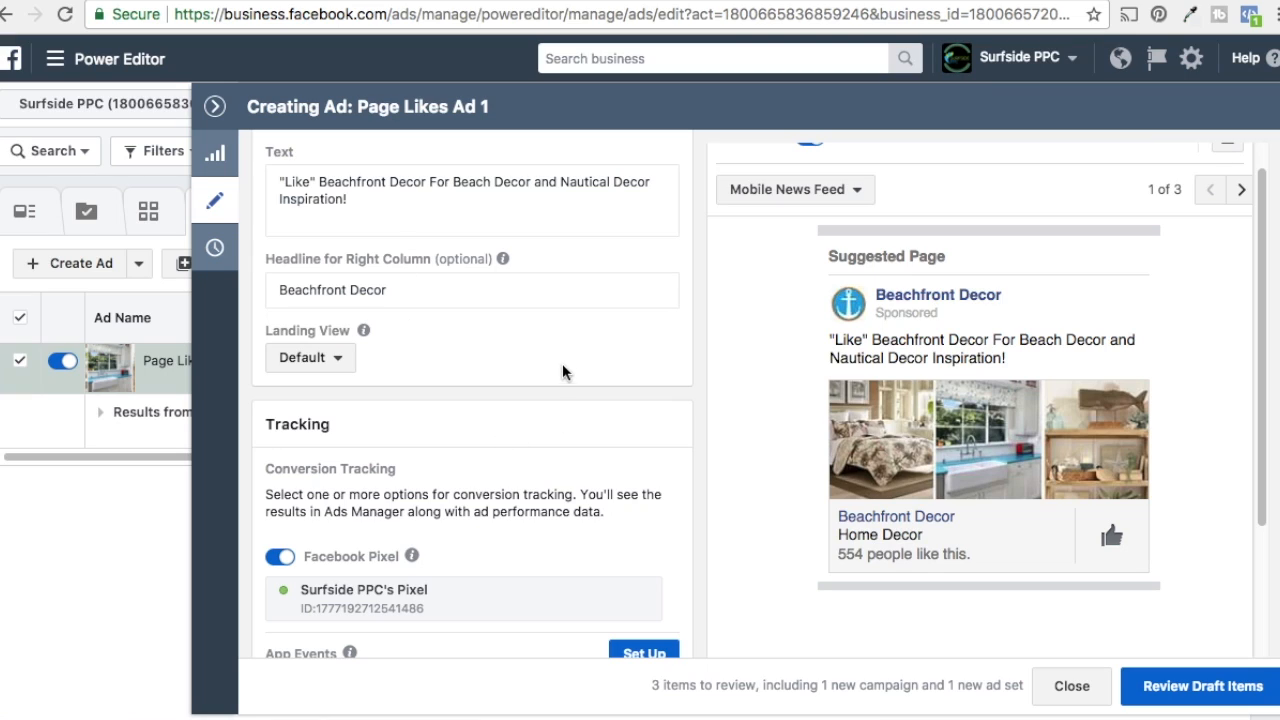
Step: Preview the ad across the Mobile News Feed, Feature Phone and Desktop News Feed placements
left_click(1240, 194)
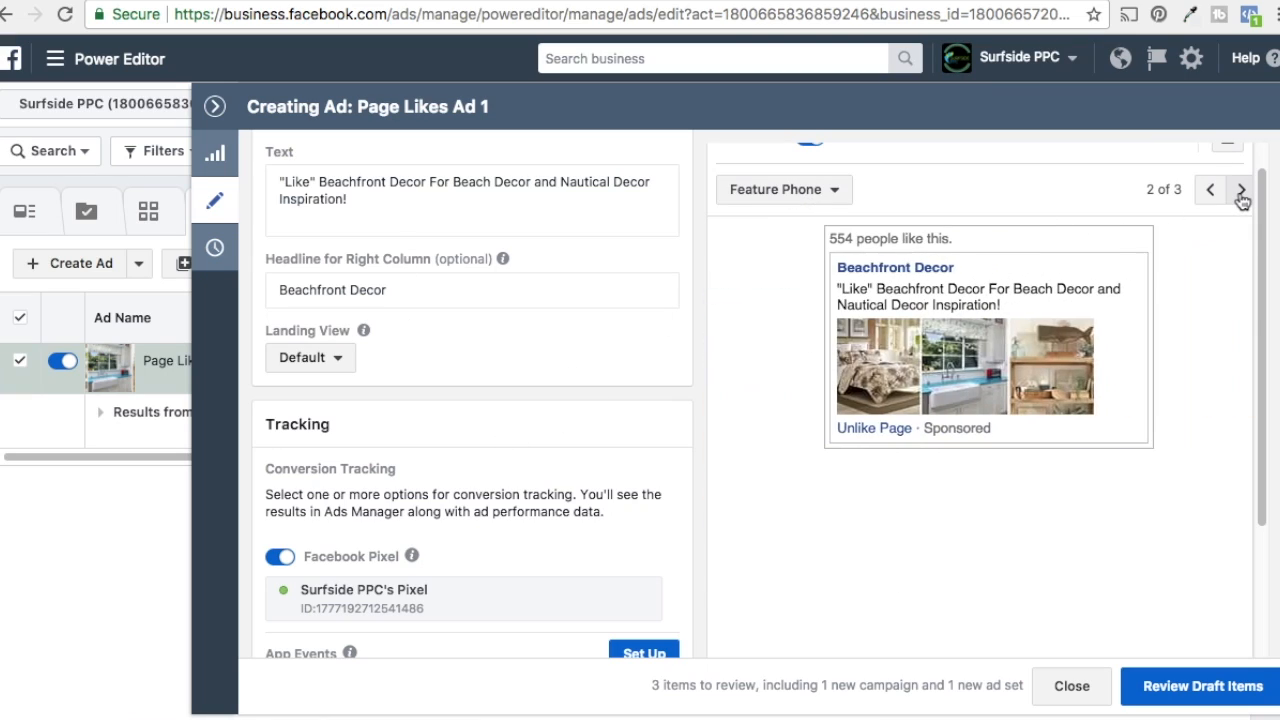
left_click(1241, 192)
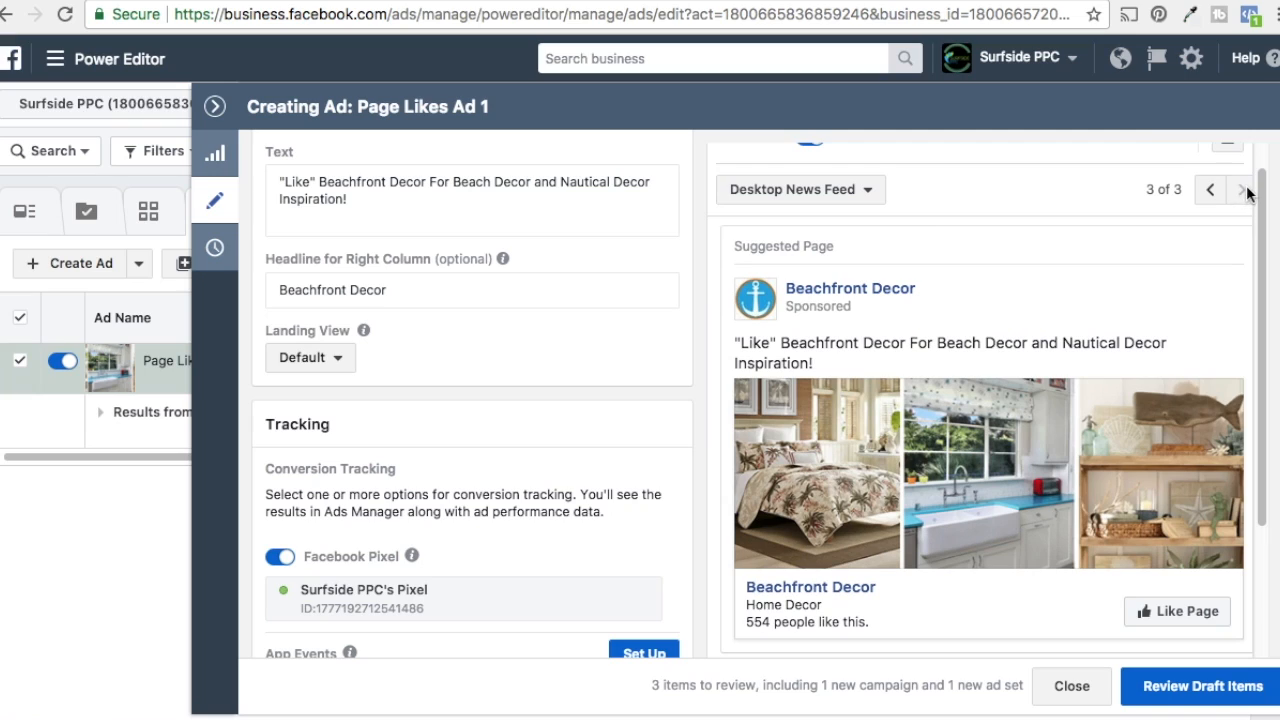
left_click(1214, 191)
left_click(1214, 191)
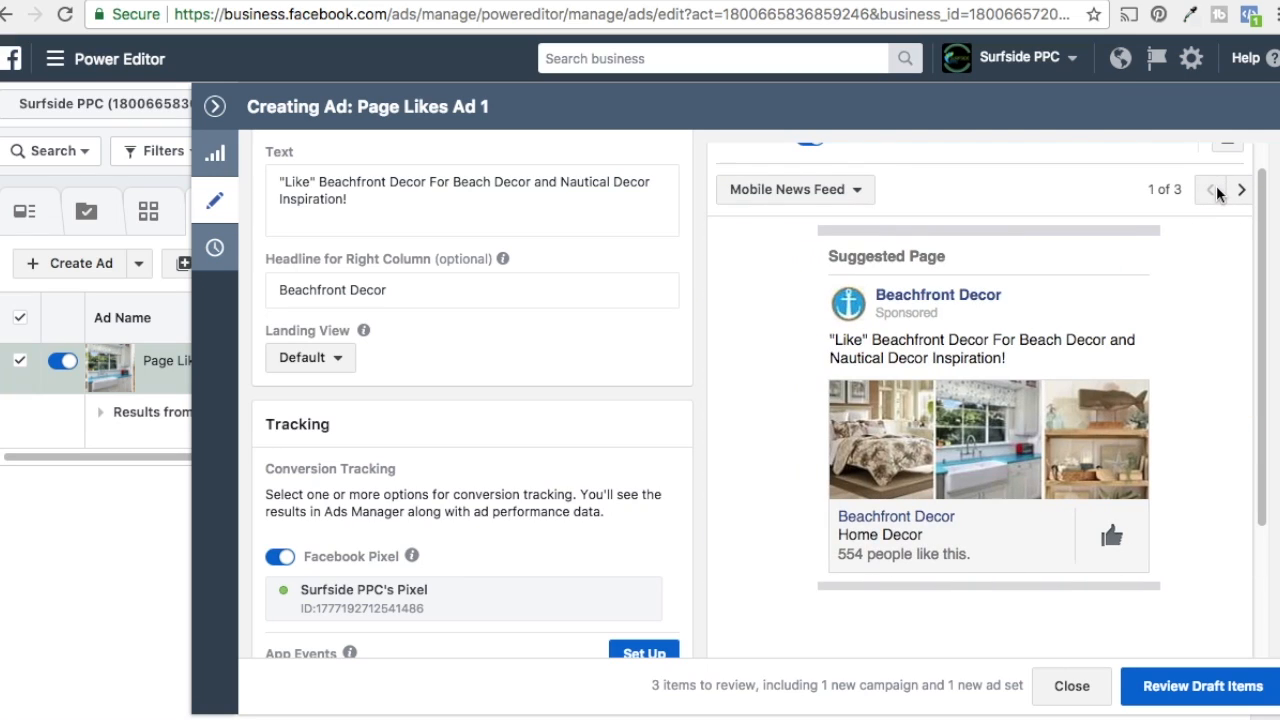
Step: Review the ad's tracking settings and keep the landing view on Default
scroll(460, 480, "down", 3)
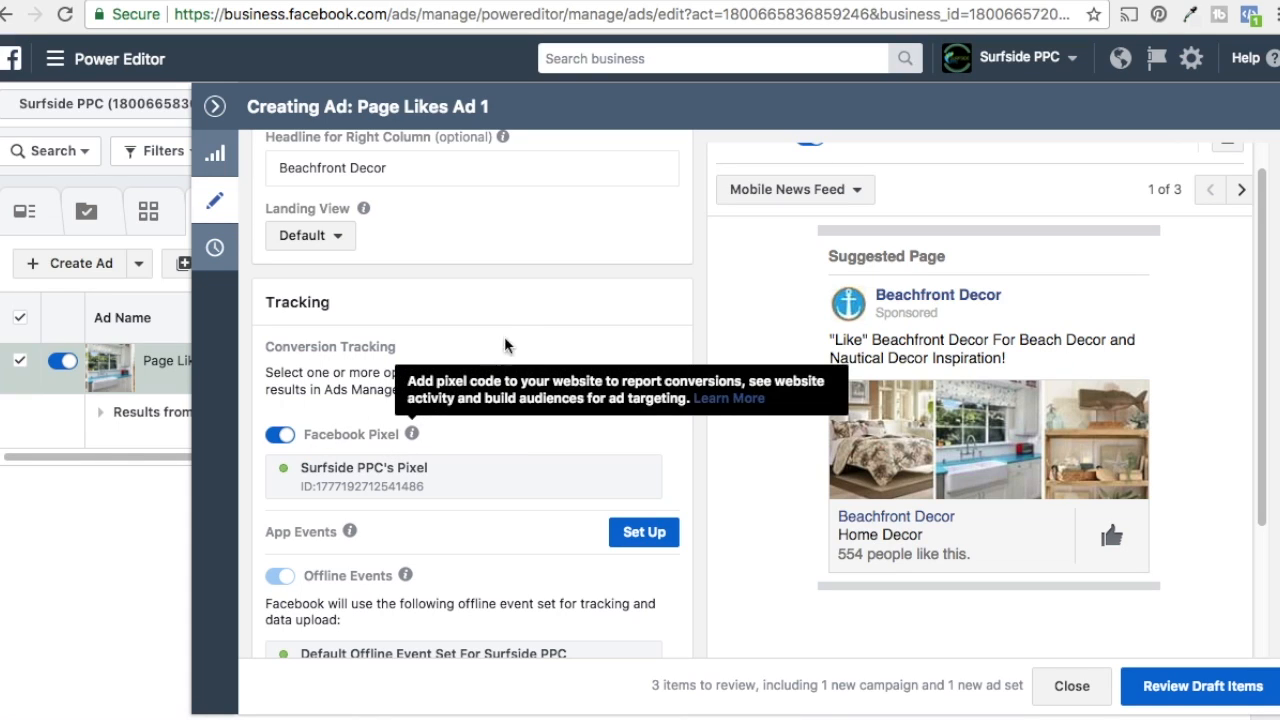
scroll(545, 332, "down", 2)
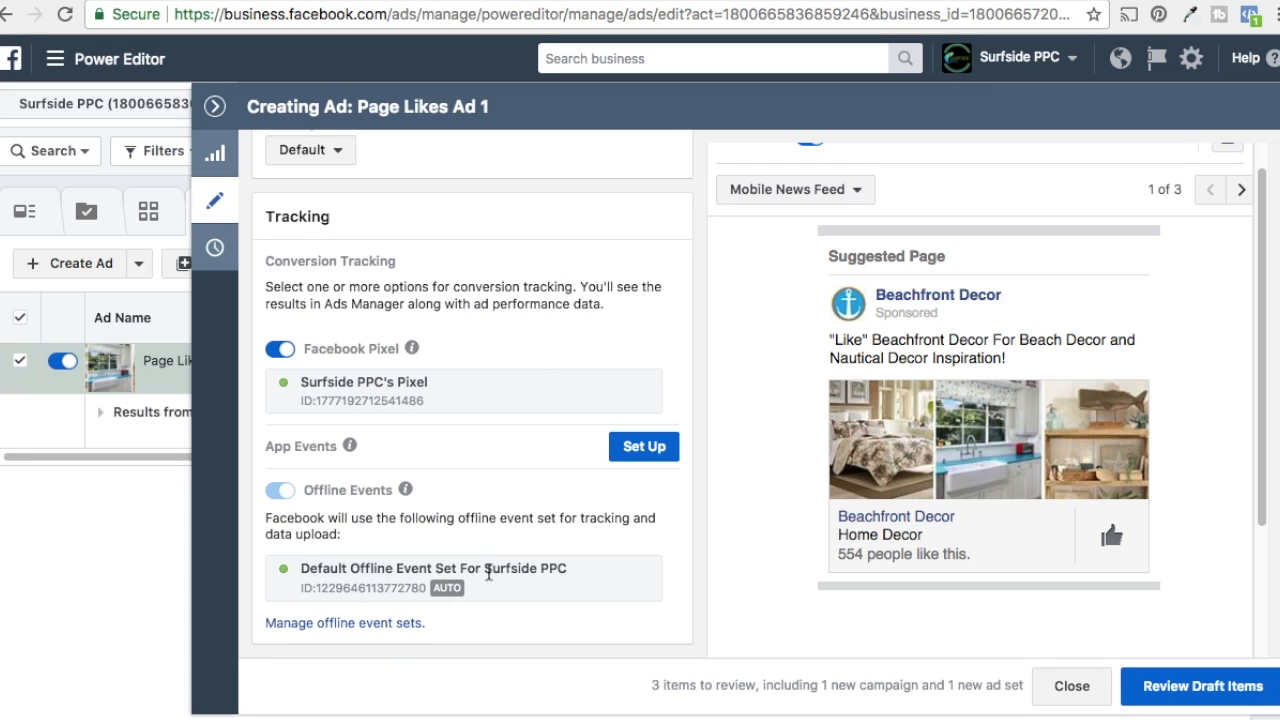
scroll(545, 465, "up", 10)
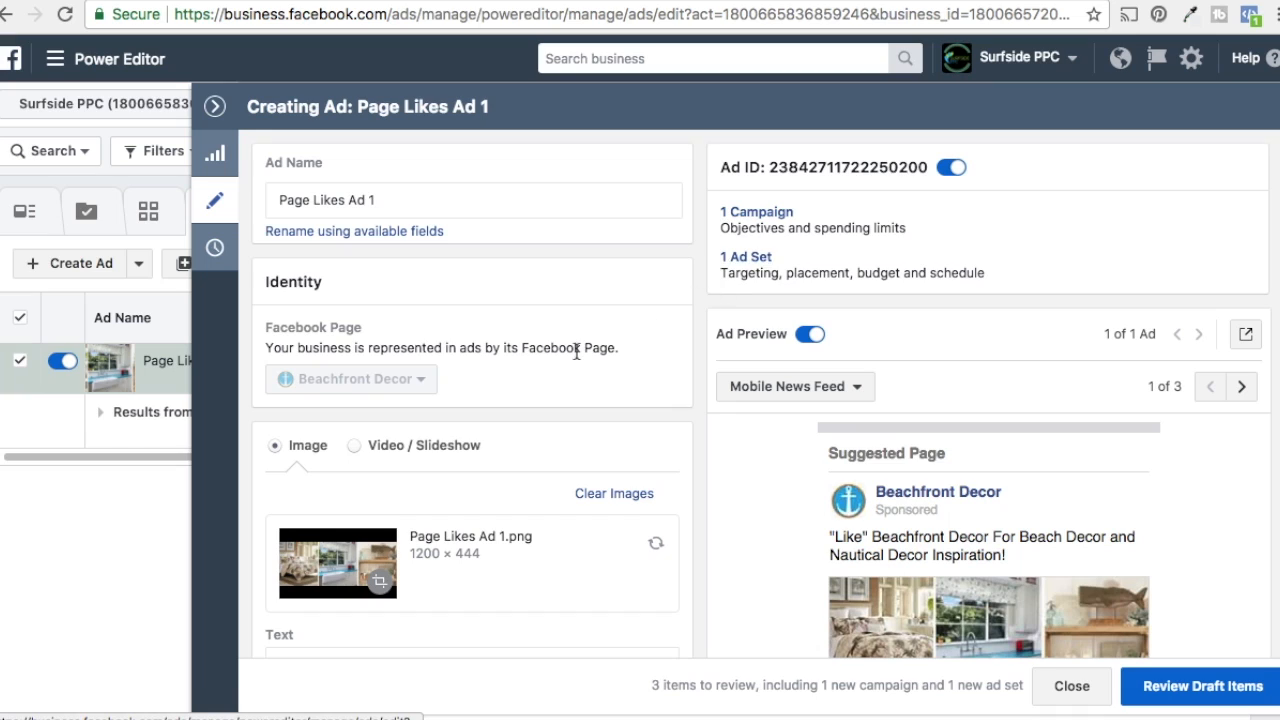
scroll(580, 480, "down", 5)
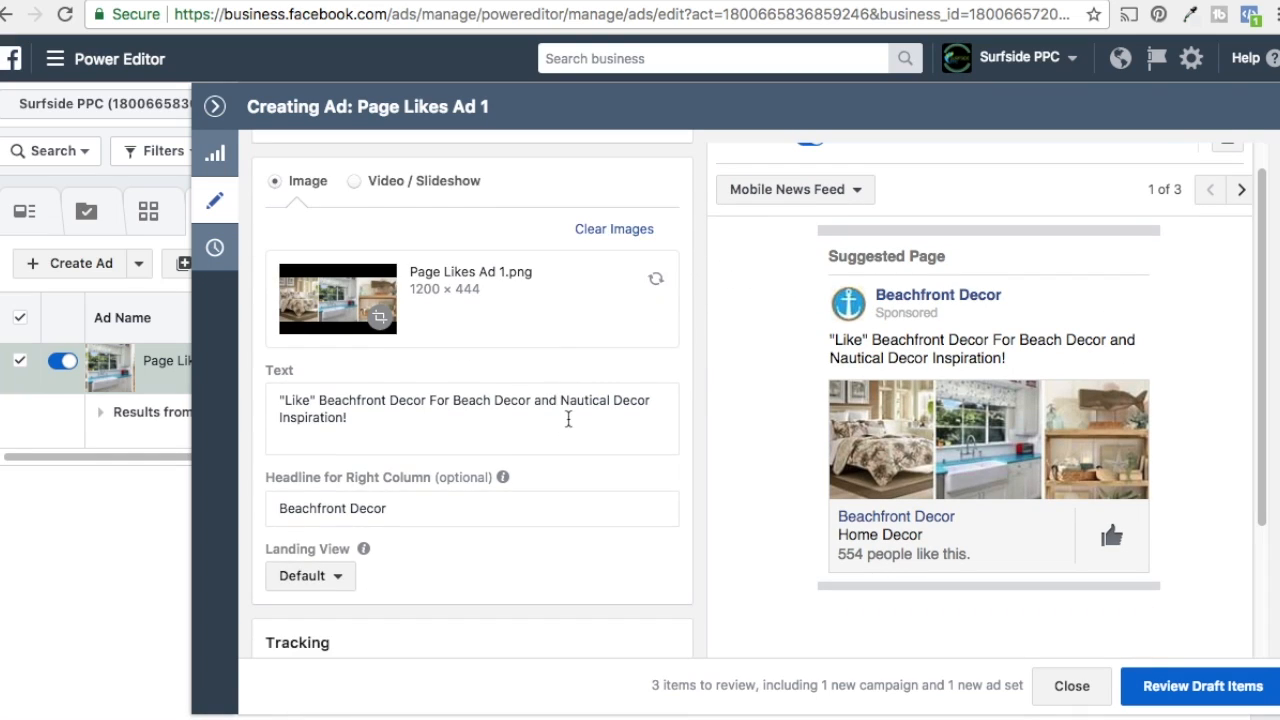
scroll(568, 419, "down", 4)
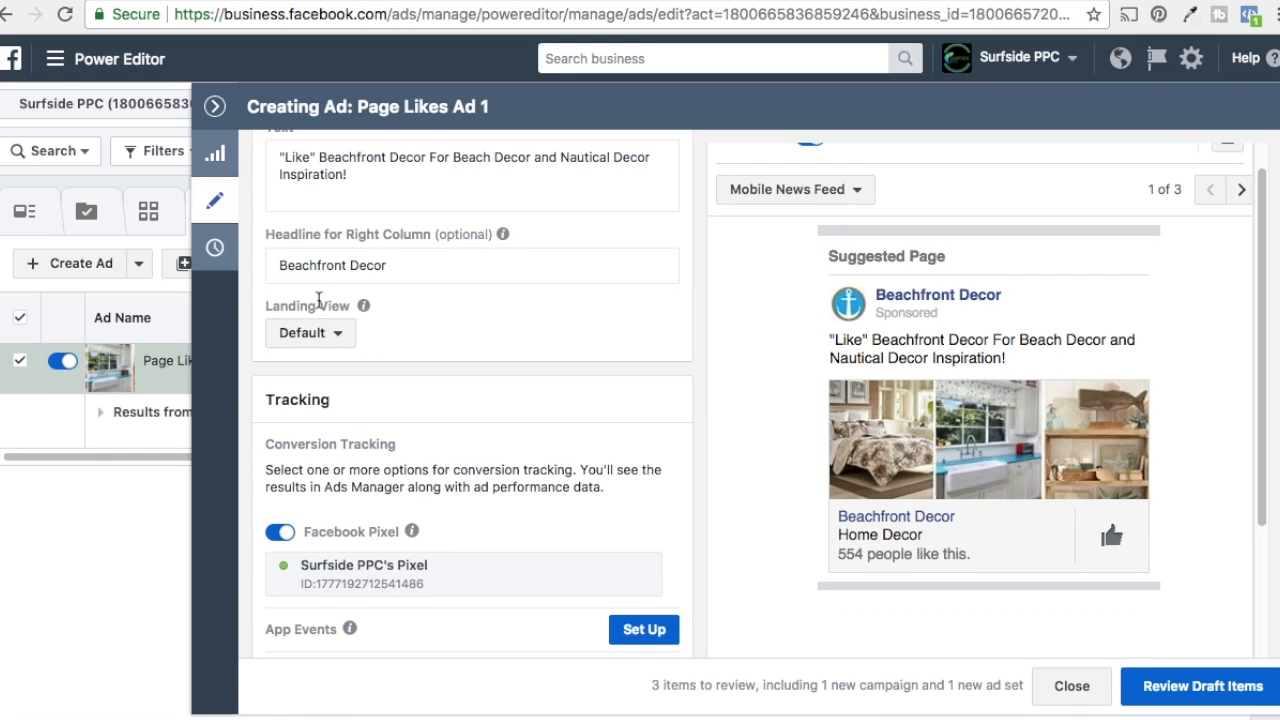
left_click(305, 335)
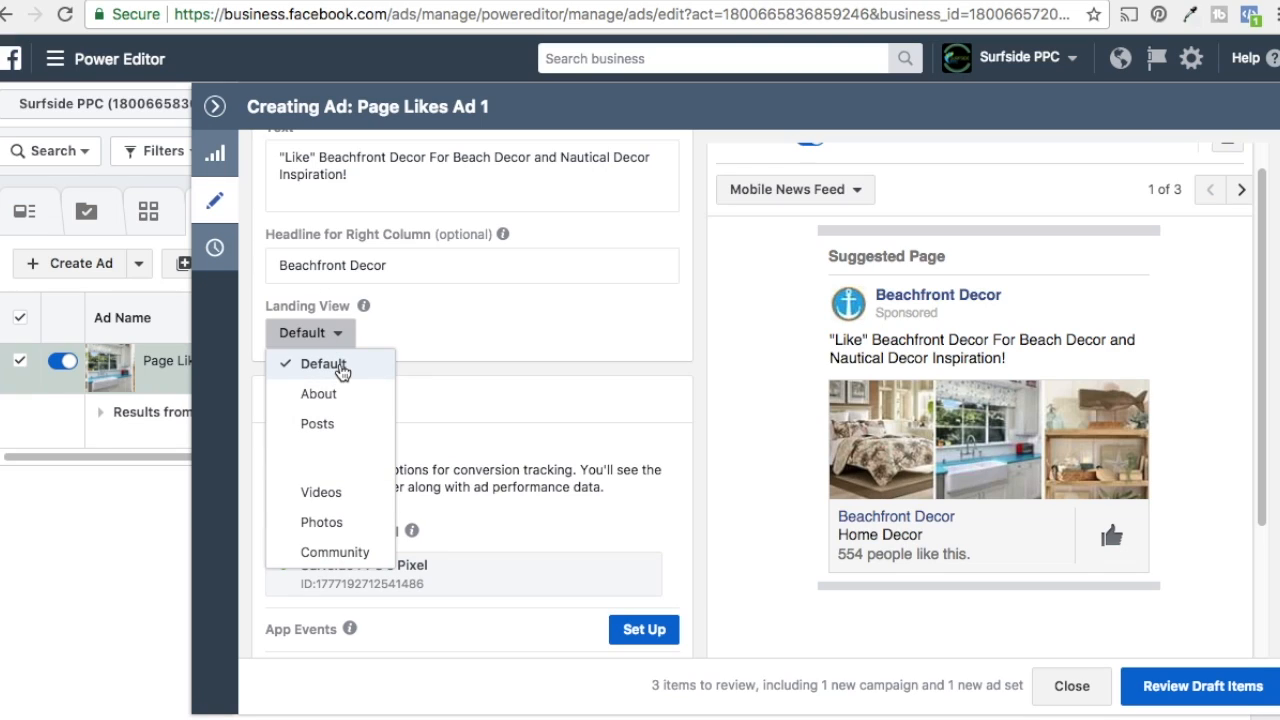
left_click(311, 364)
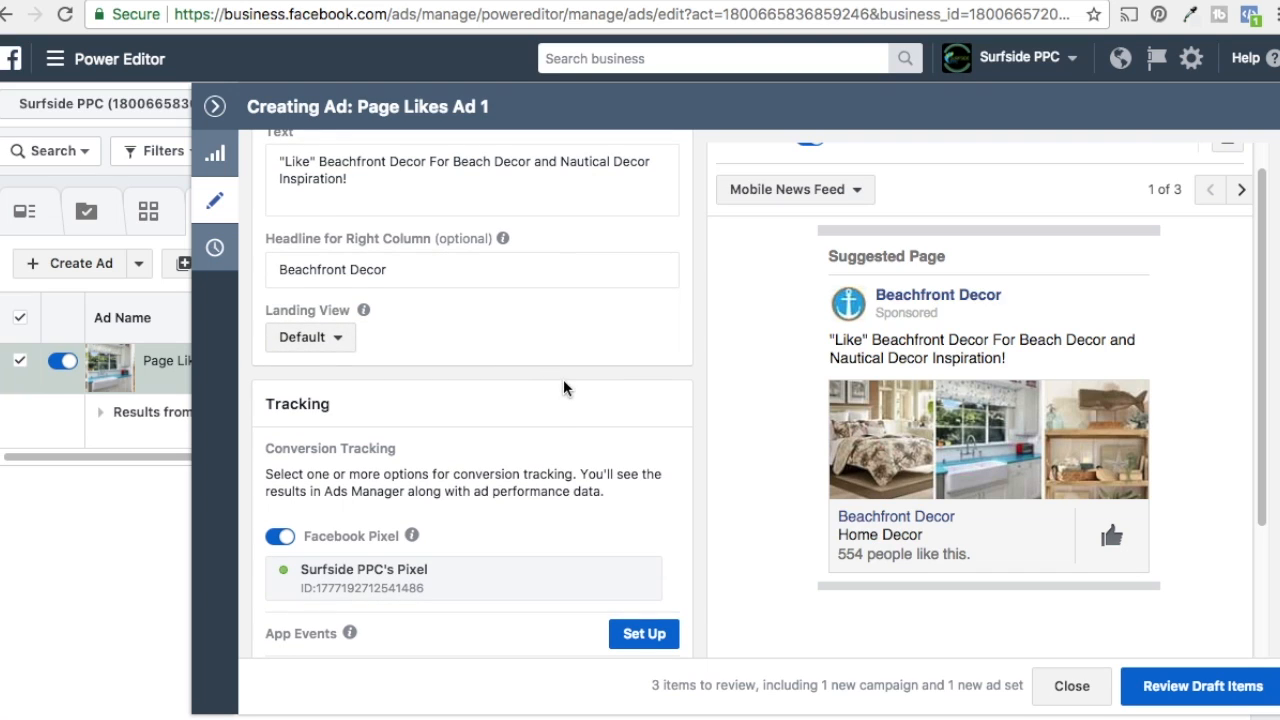
Step: Review the draft items and confirm the new campaign, ad set and ad
scroll(563, 380, "down", 2)
left_click(1190, 695)
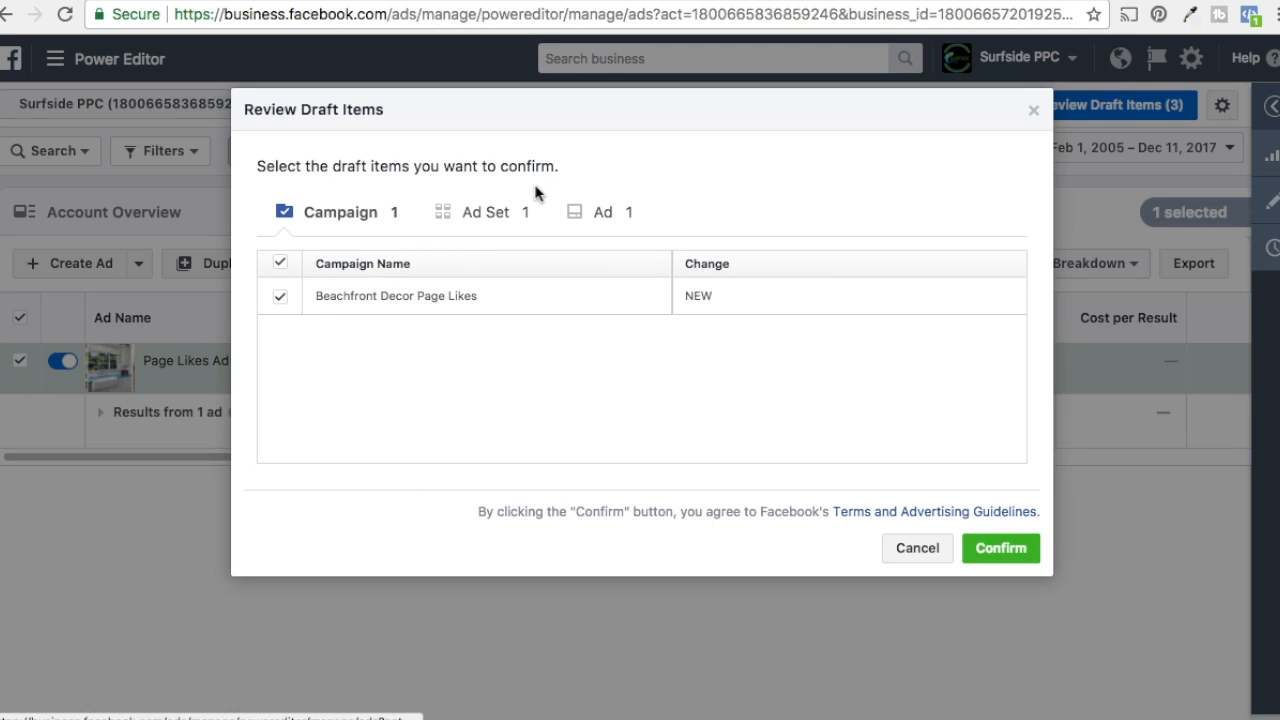
left_click(1005, 547)
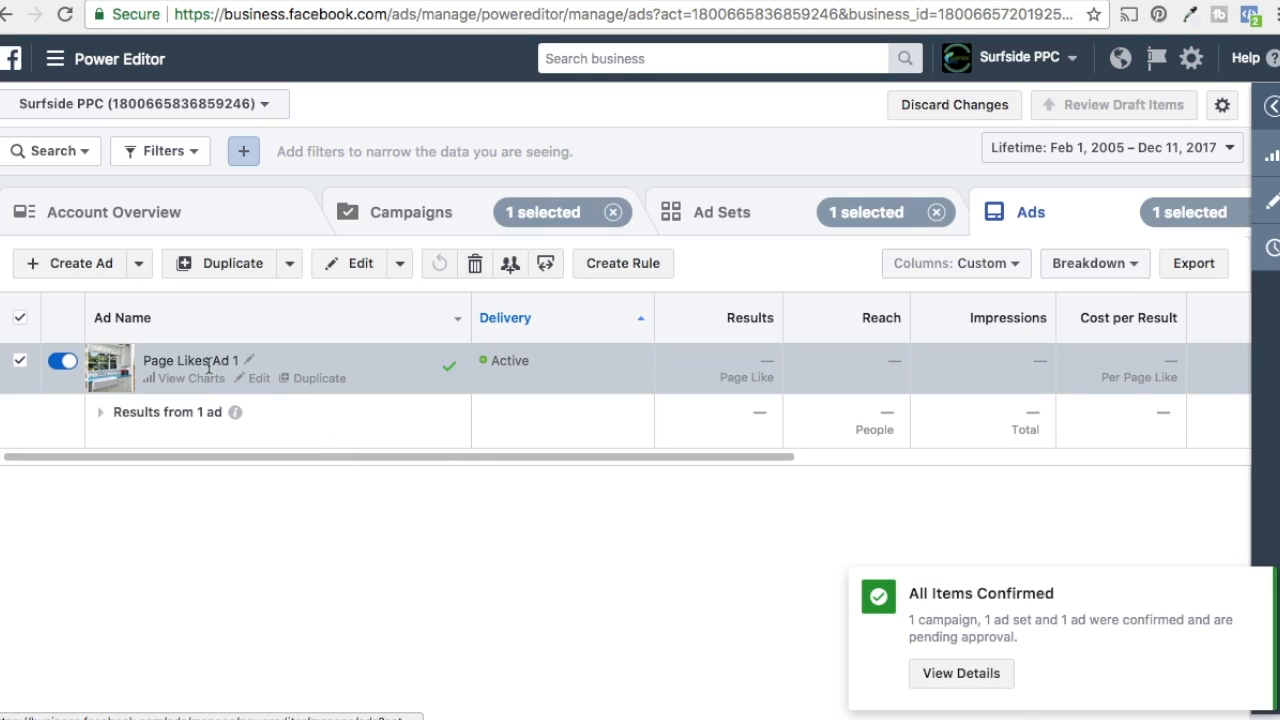
Step: Turn off the Page Likes Lookalike ad set and confirm the change
left_click(743, 219)
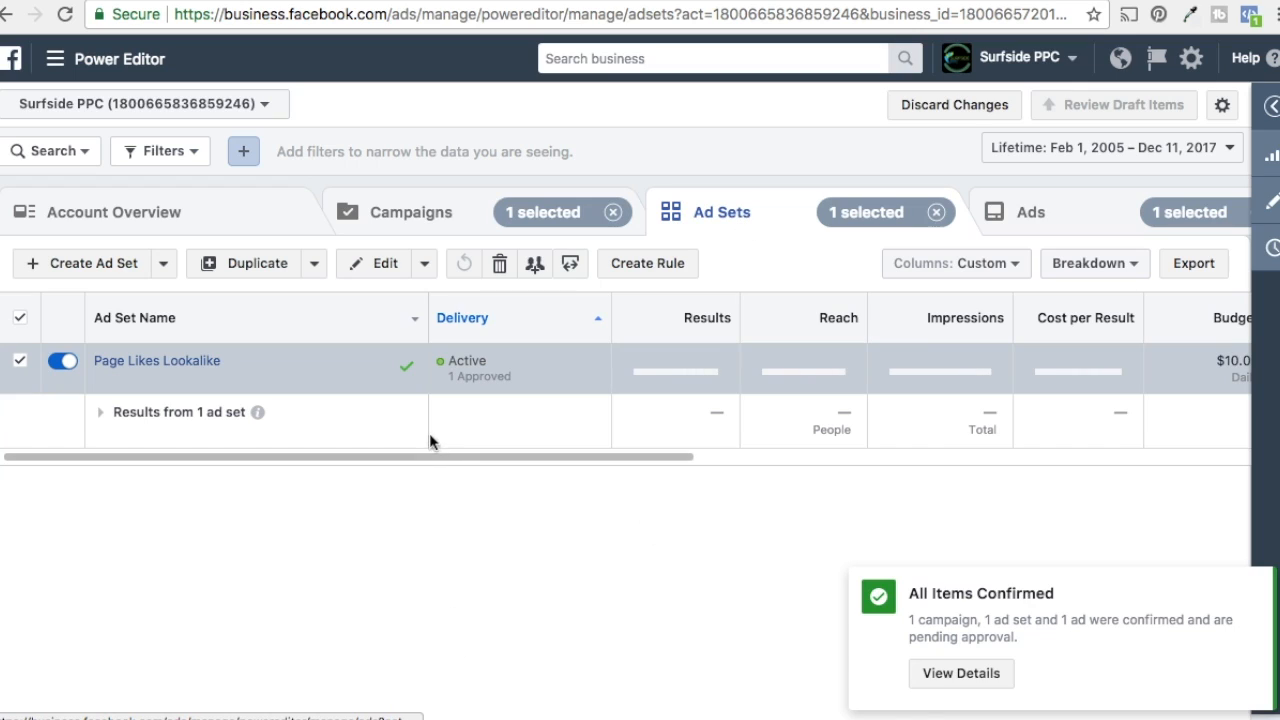
left_click(62, 362)
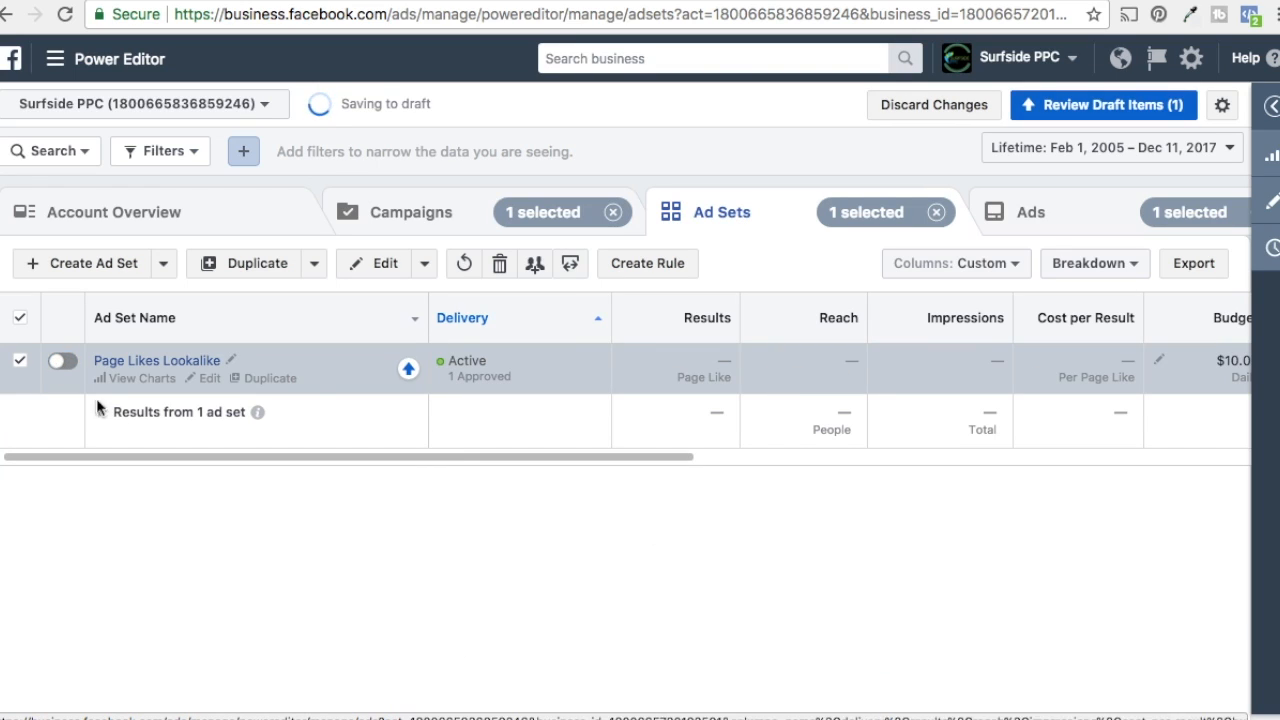
left_click(1027, 108)
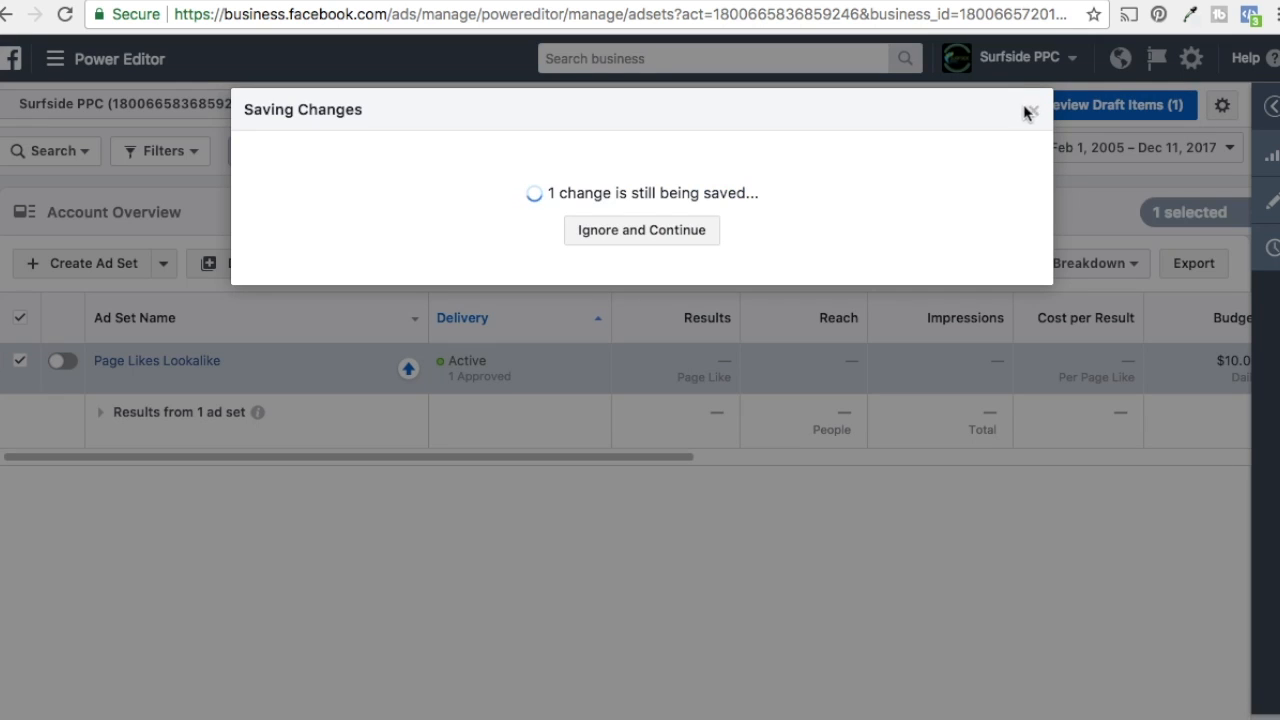
left_click(616, 236)
left_click(1003, 556)
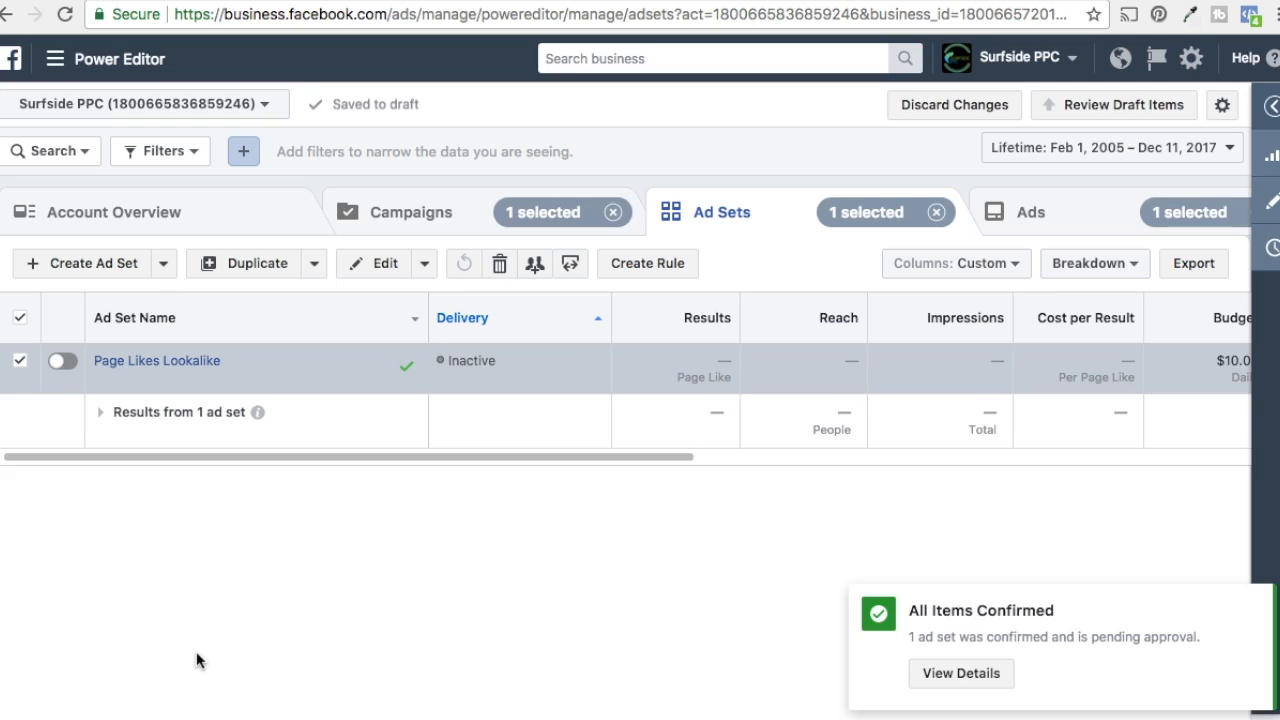
Step: Duplicate Page Likes Ad 1 into two copies within the same campaign and ad set
left_click(1043, 216)
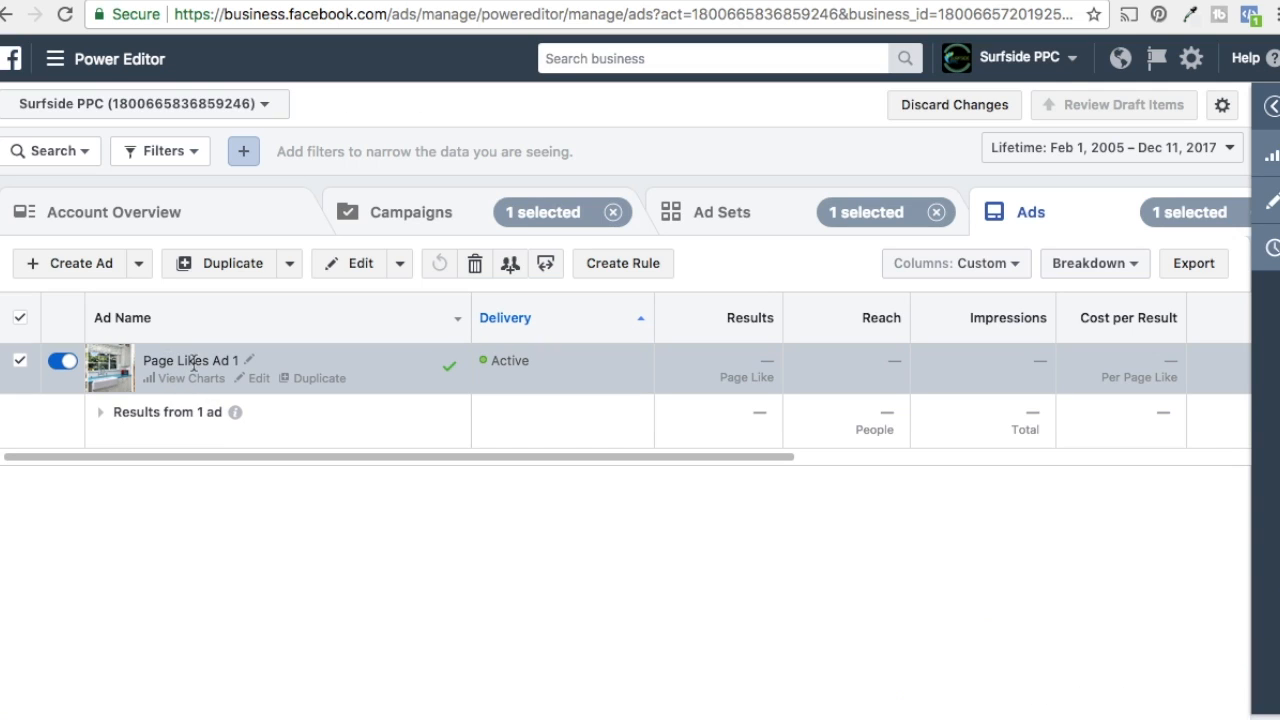
left_click(316, 379)
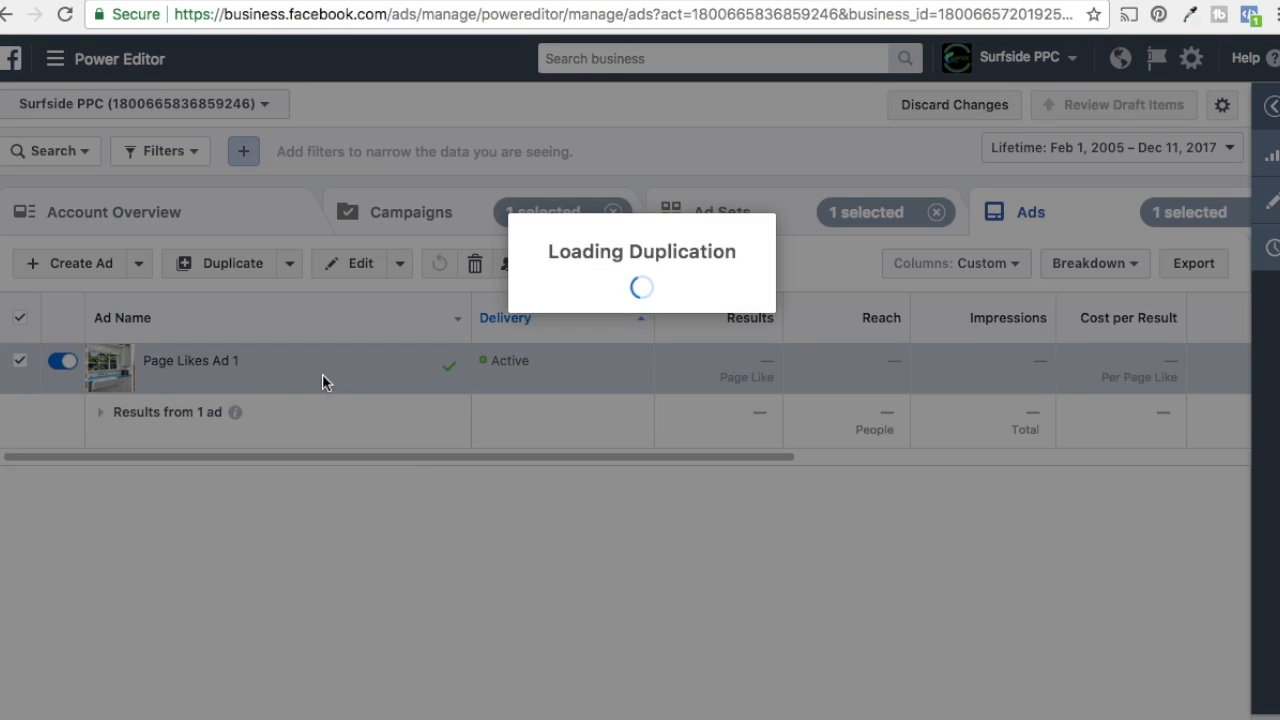
left_click(578, 570)
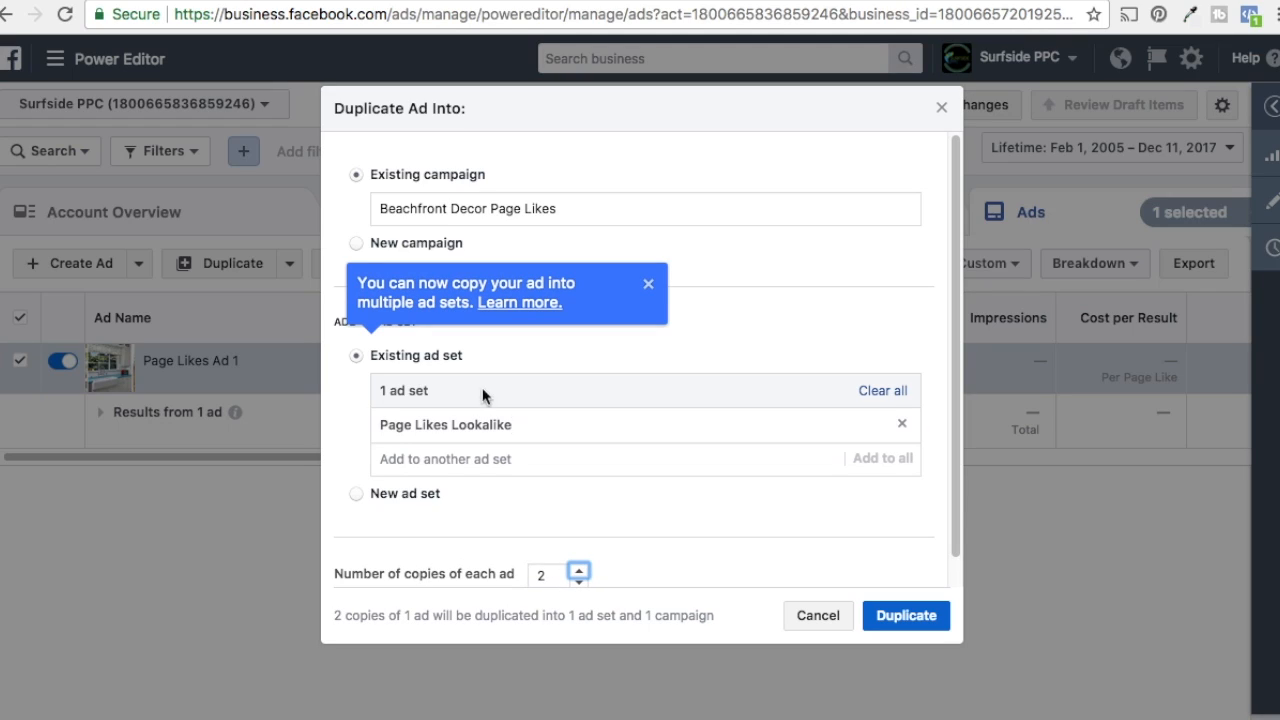
left_click(903, 618)
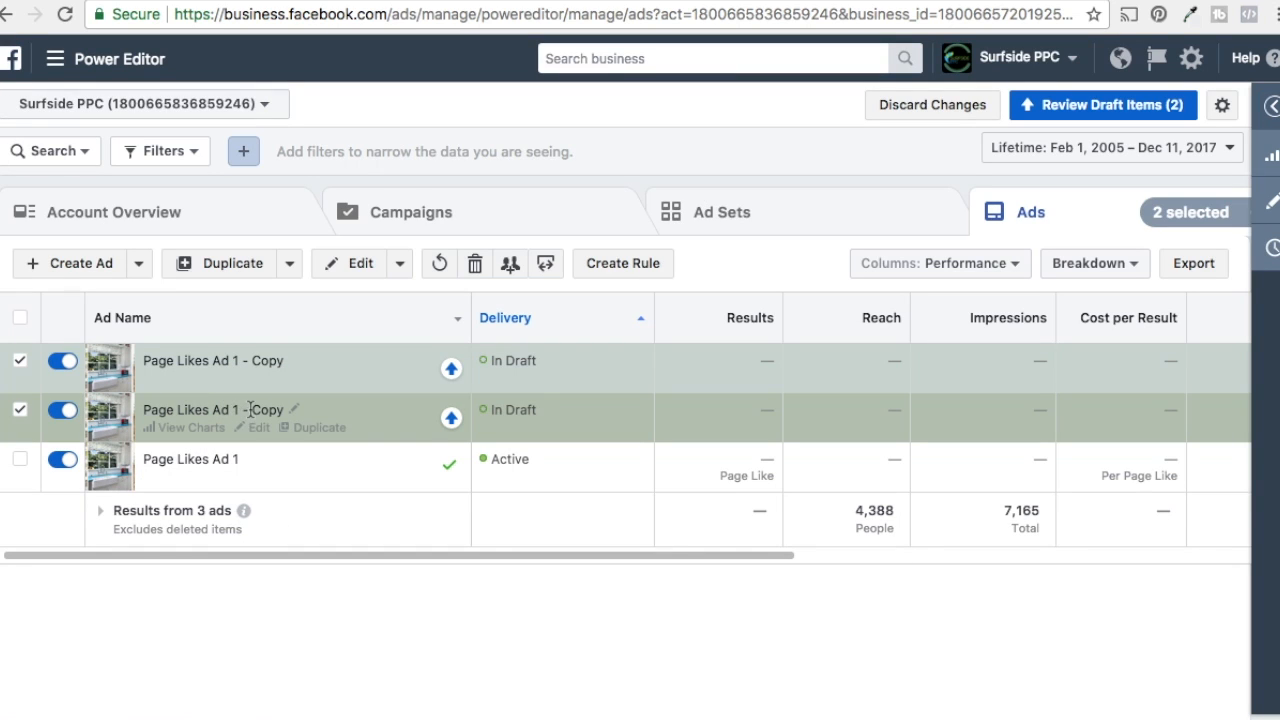
Step: Rename the two ad copies Page Likes Ad 2 and Page Likes Ad 3
left_click(295, 410)
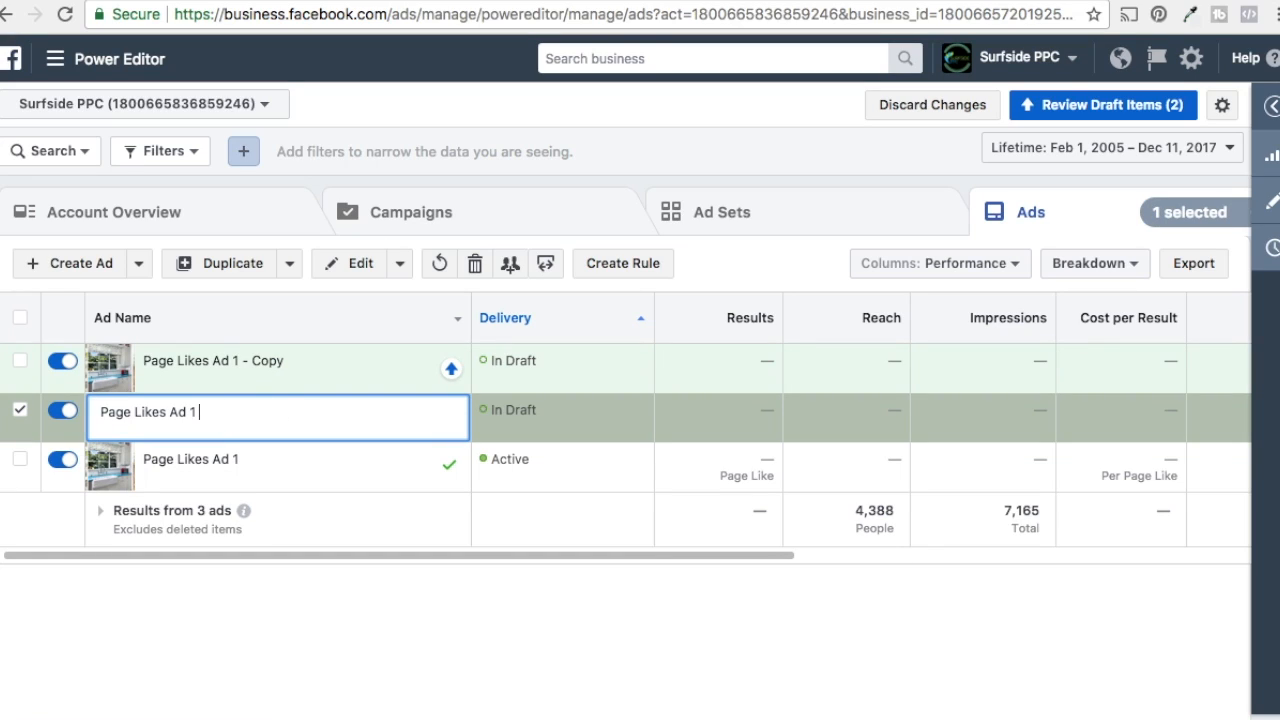
key("BackSpace")
key("BackSpace")
type("2")
left_click(262, 362)
left_click_drag(262, 364, 187, 367)
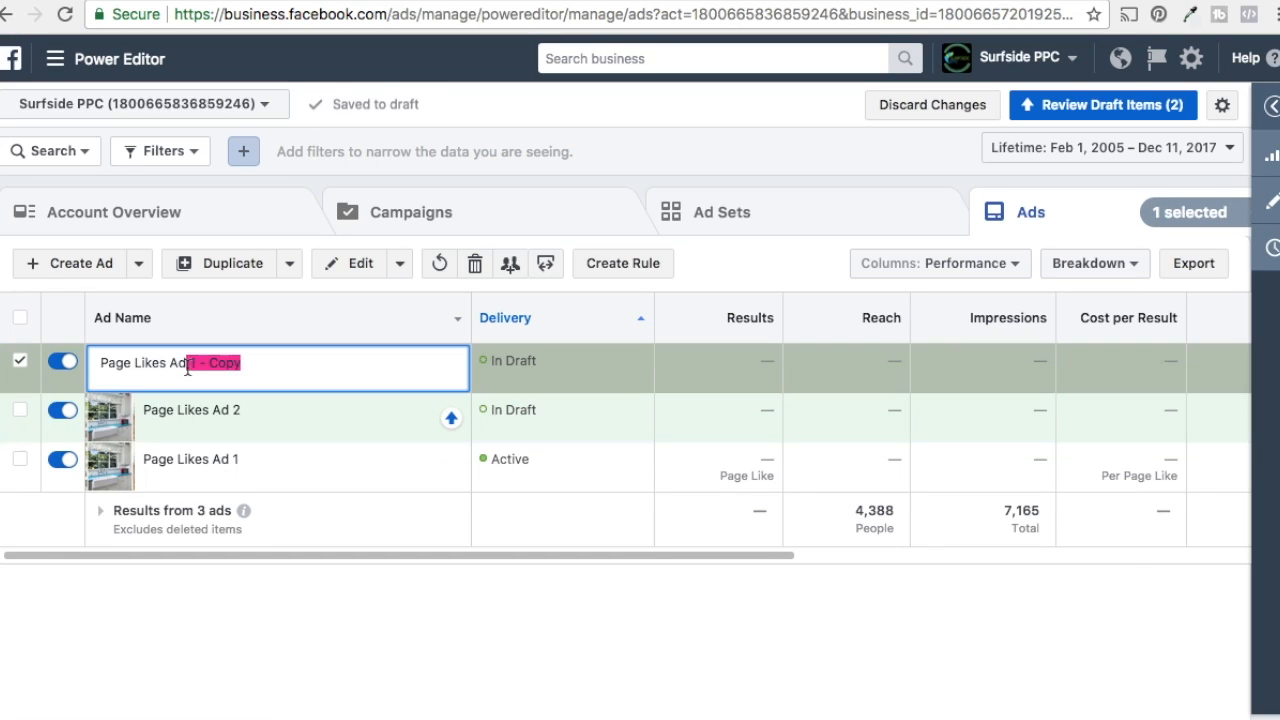
type("3")
left_click(445, 610)
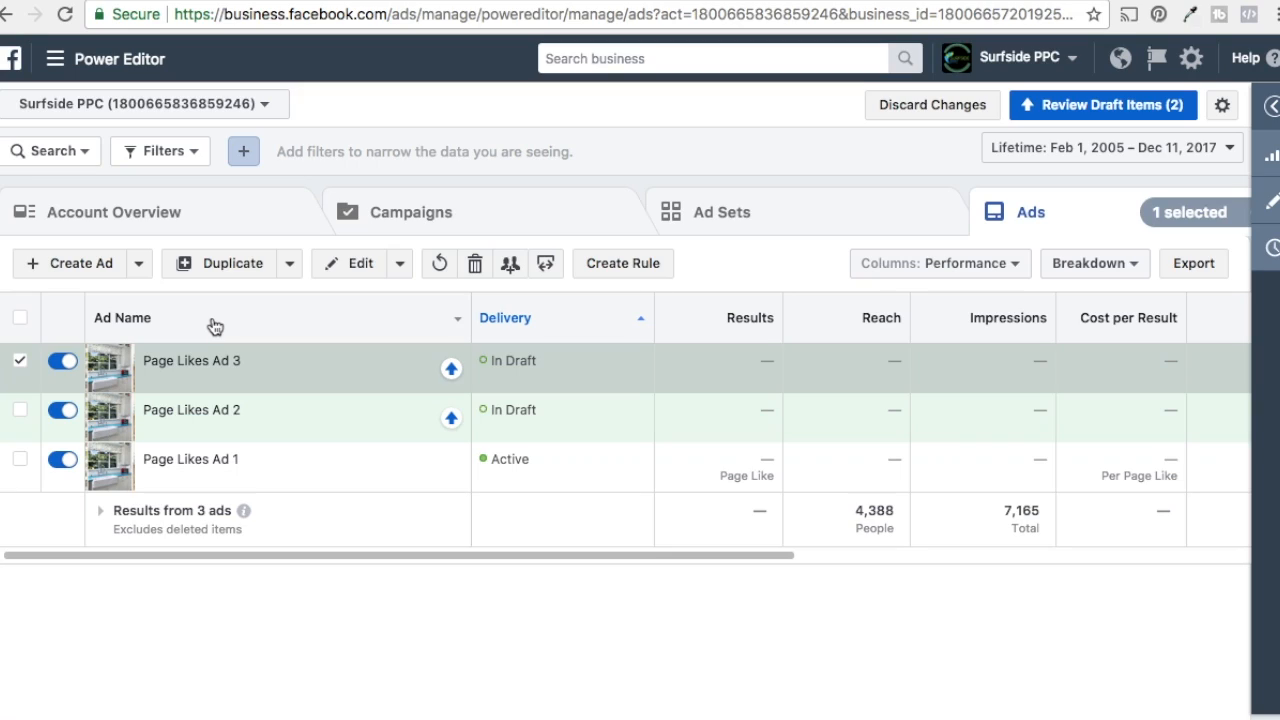
Step: Open Page Likes Ad 2 and replace its image with the Christmas tree home decor collage from the image library
mouse_move(193, 366)
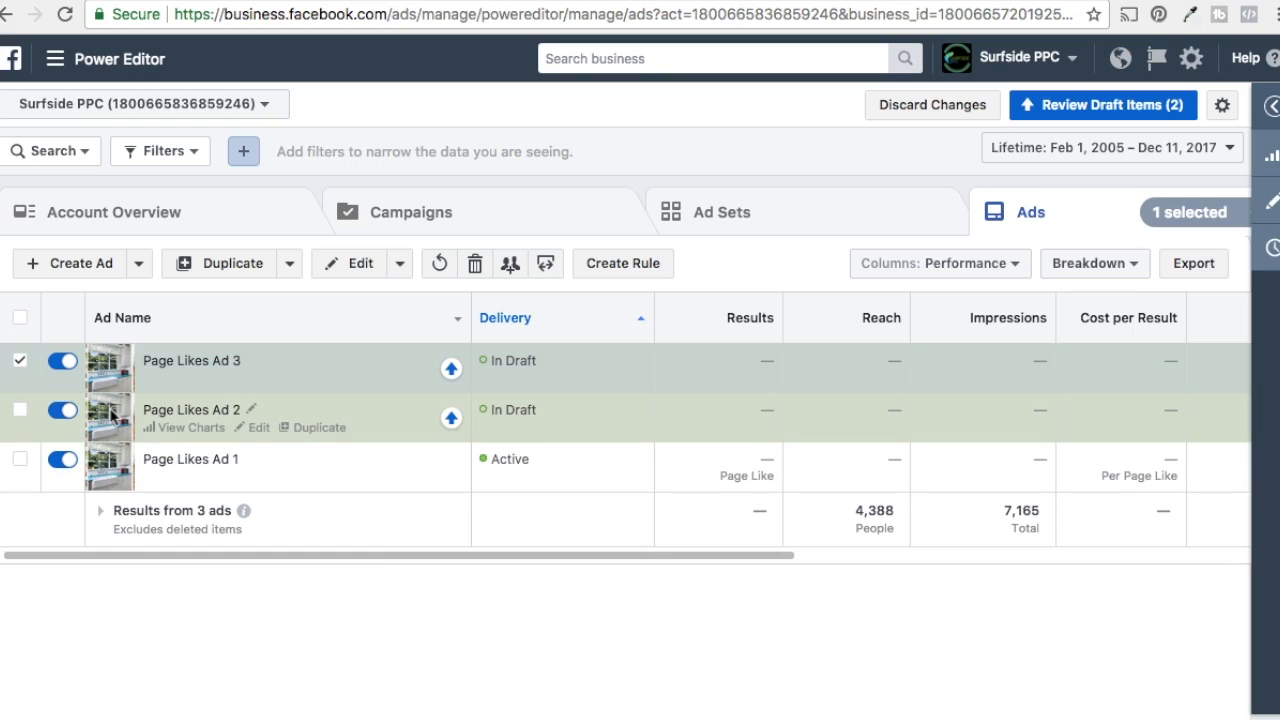
left_click(252, 428)
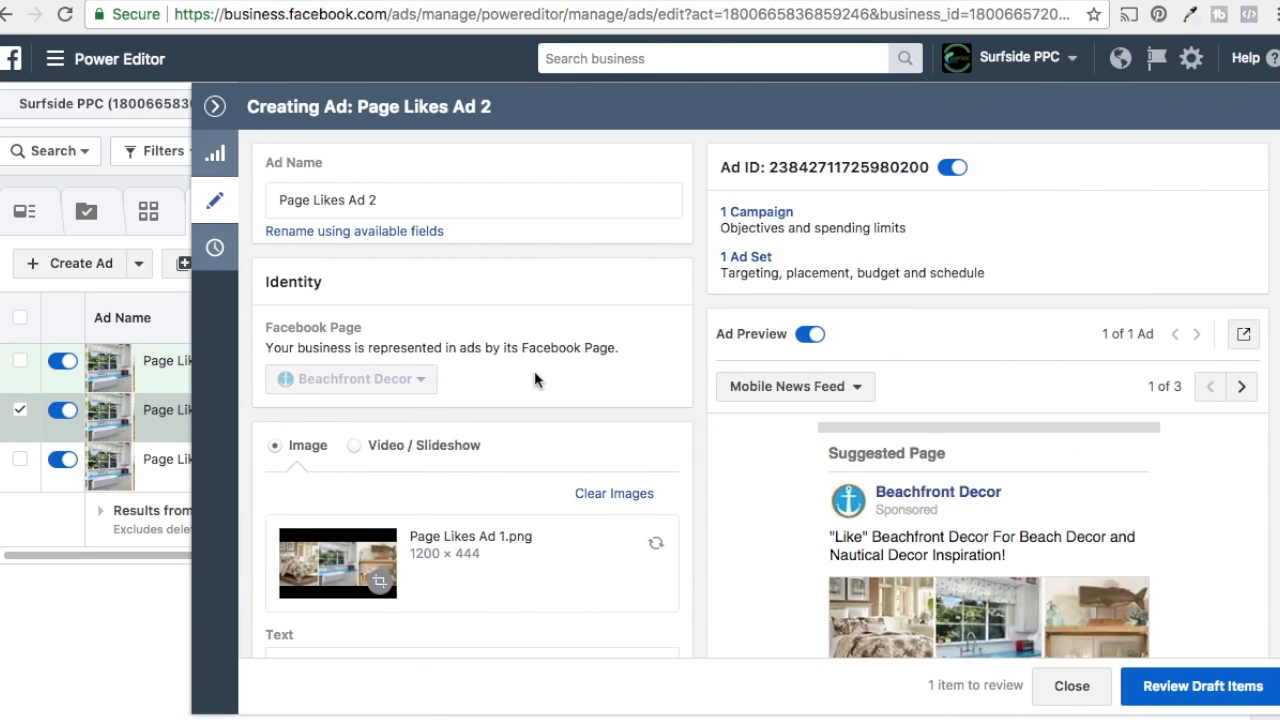
scroll(534, 374, "down", 2)
left_click(604, 424)
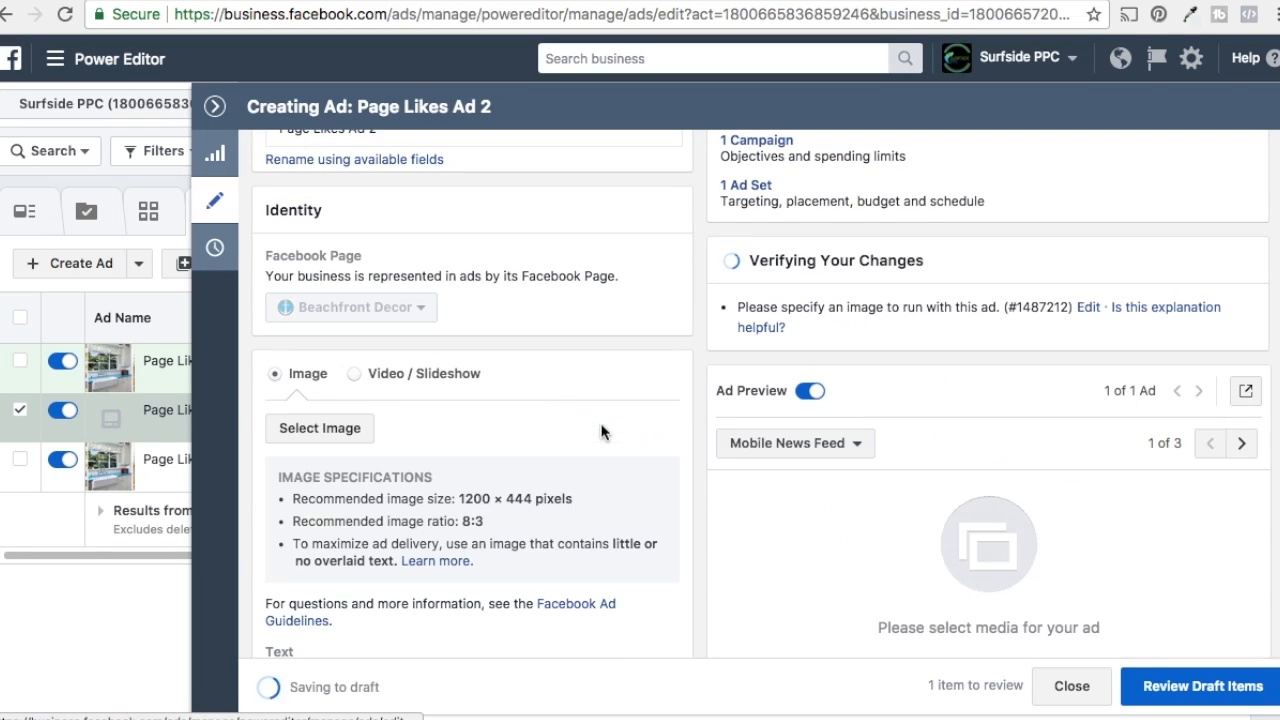
left_click(350, 431)
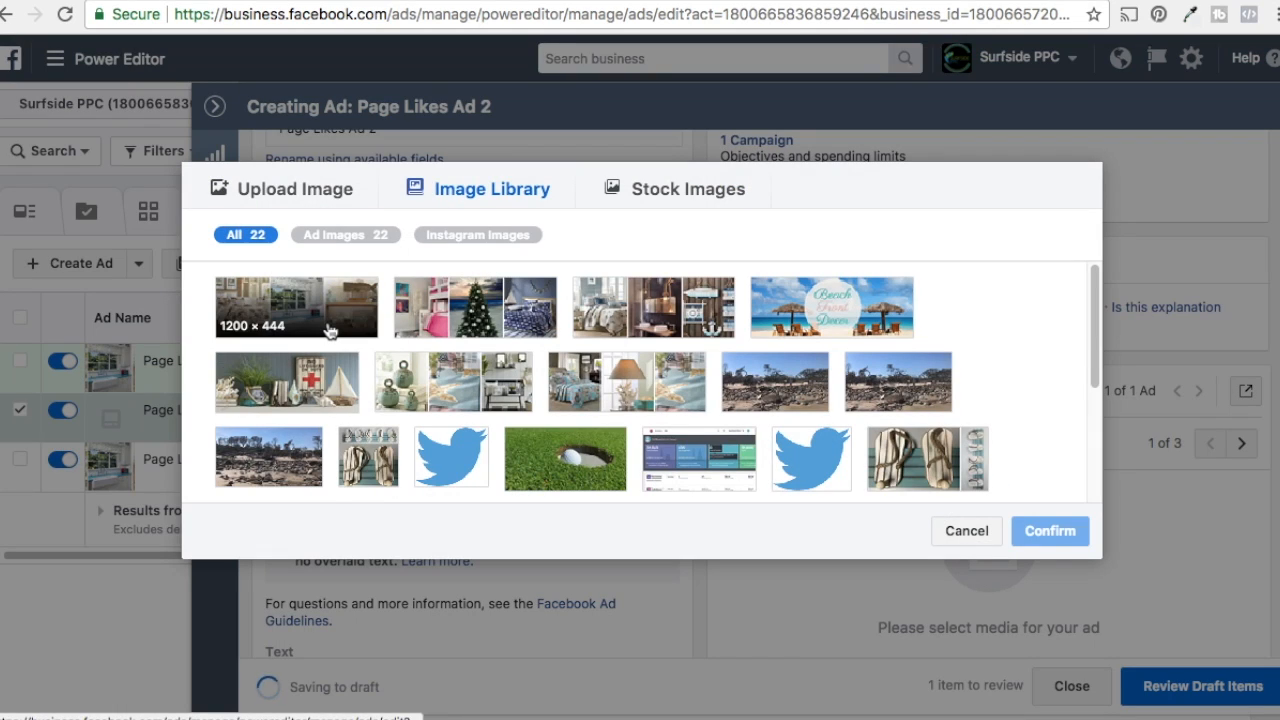
left_click(480, 321)
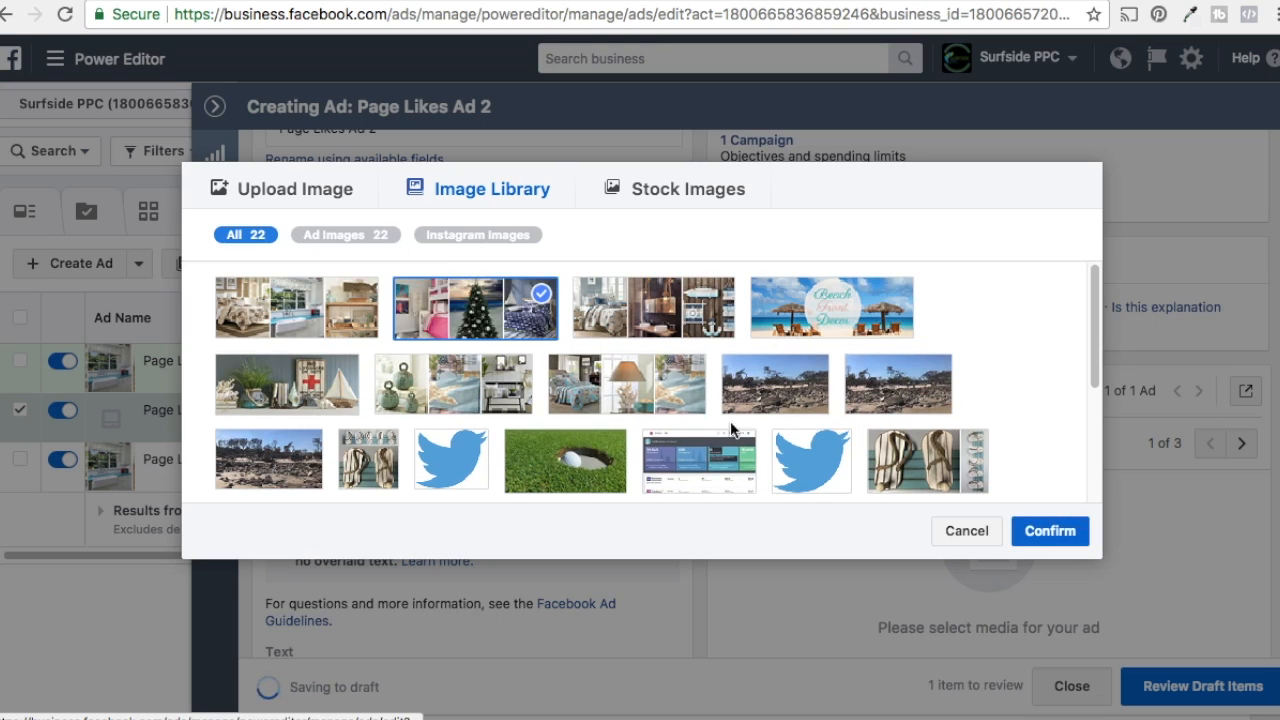
left_click(1050, 531)
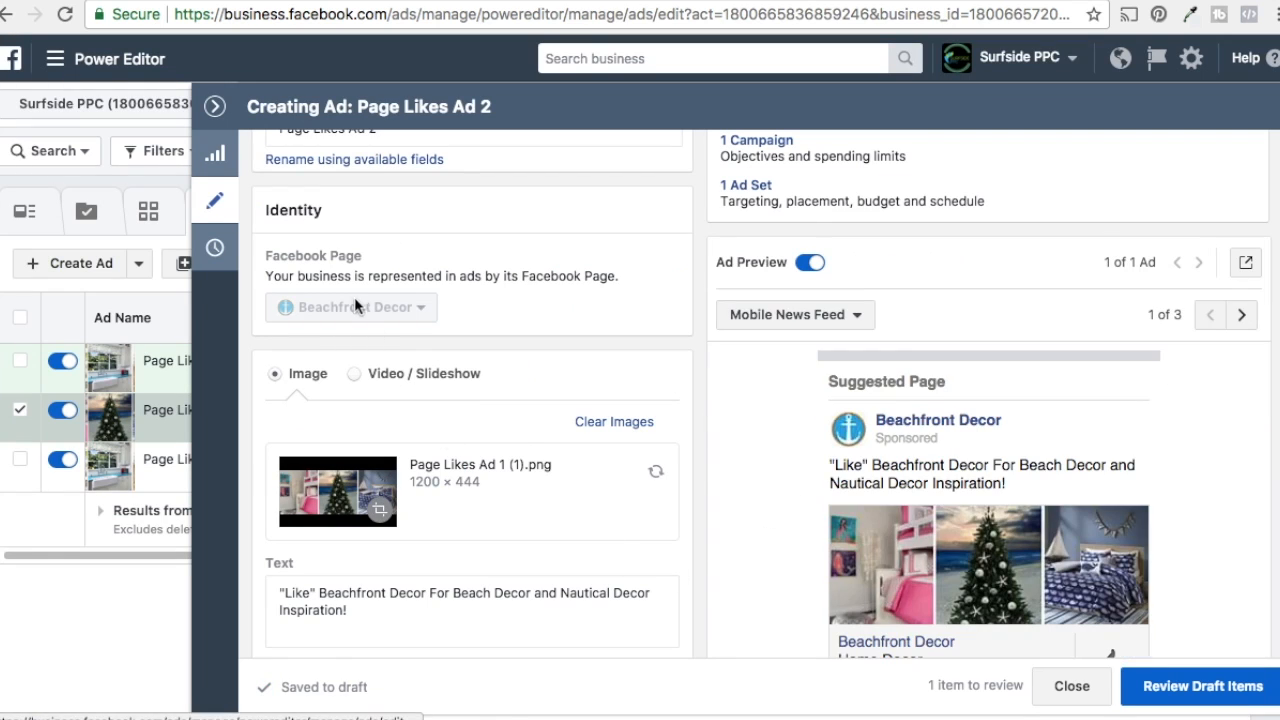
scroll(540, 378, "down", 1)
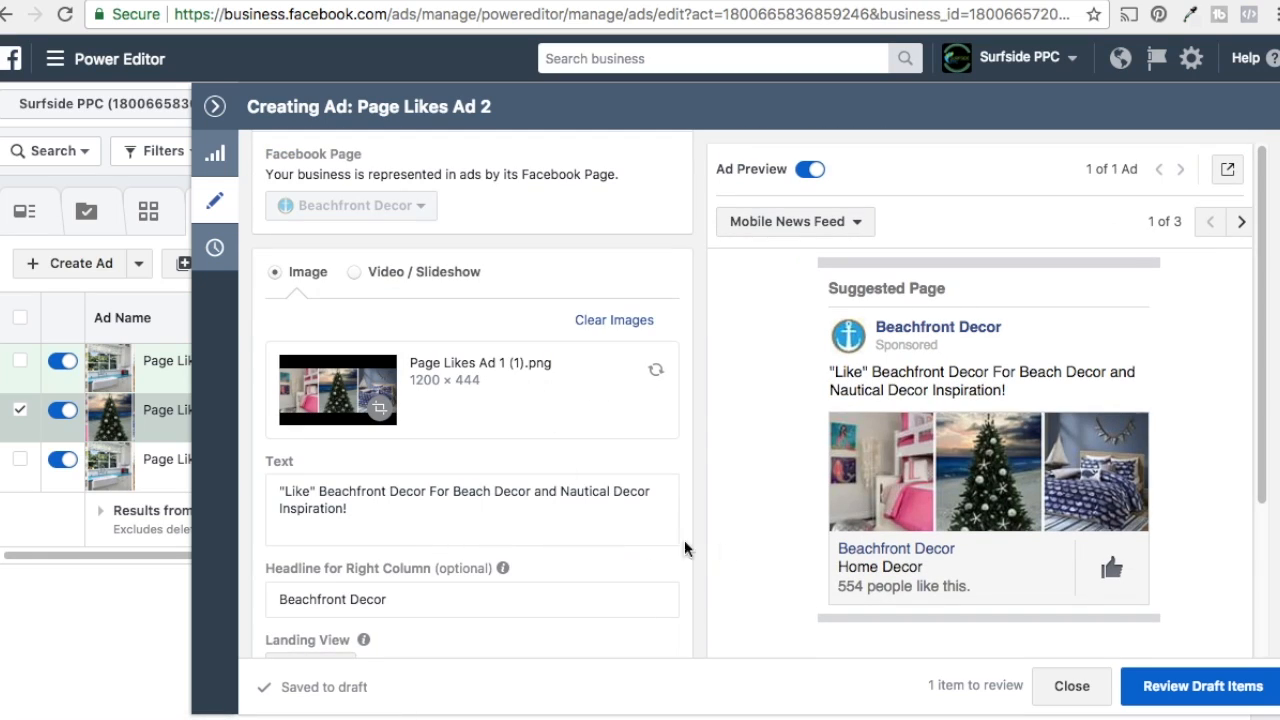
Step: Review the remaining settings of Page Likes Ad 2 and close the ad editor
scroll(632, 405, "down", 1)
scroll(632, 405, "down", 3)
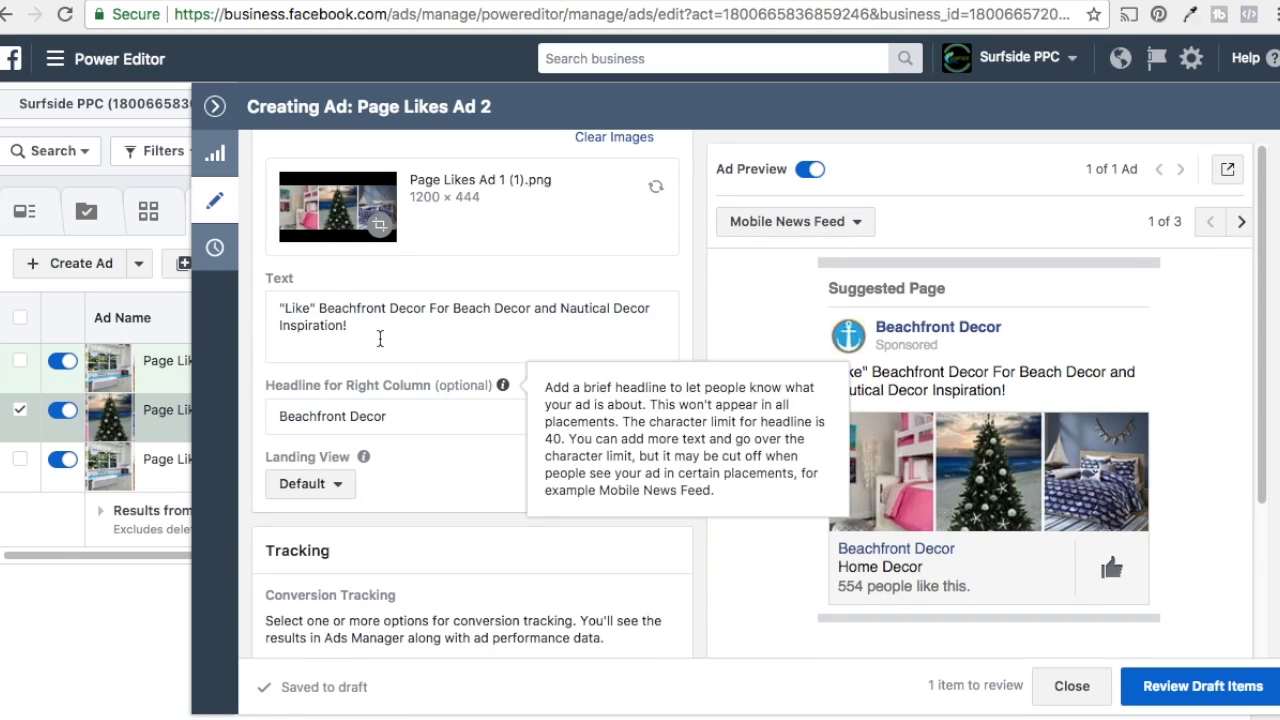
scroll(494, 394, "down", 1)
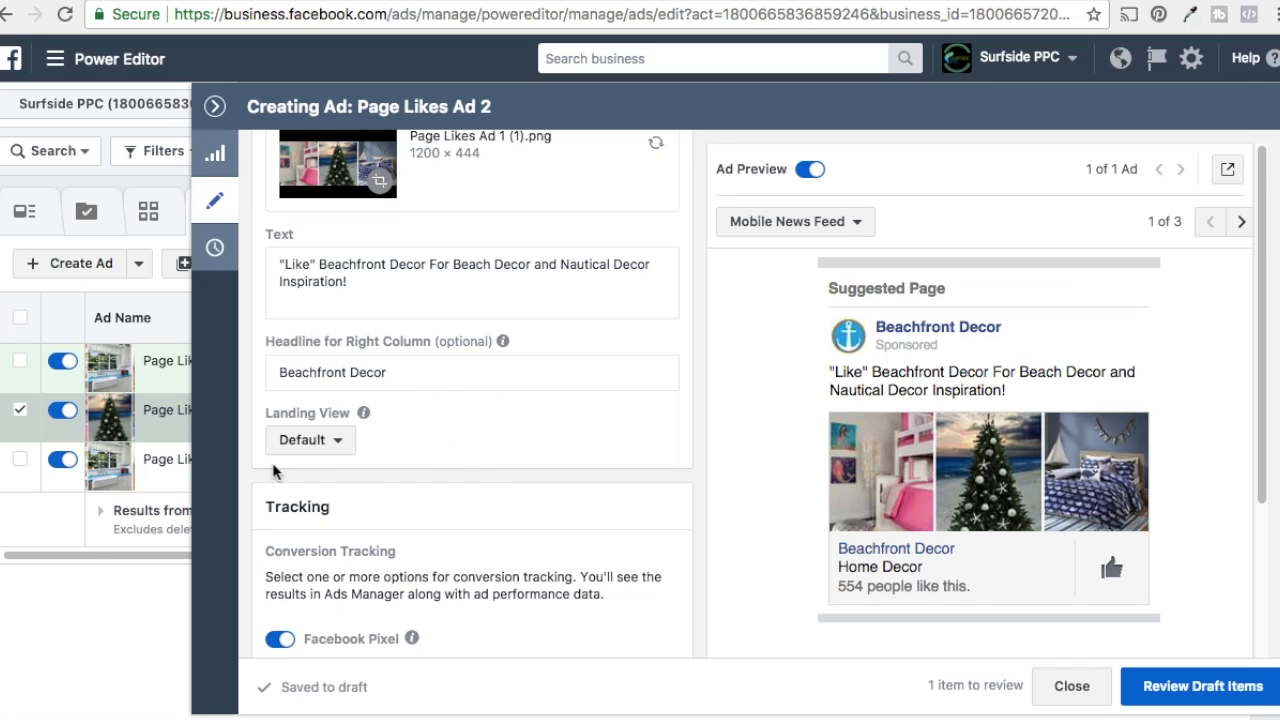
scroll(528, 445, "down", 5)
scroll(528, 445, "down", 1)
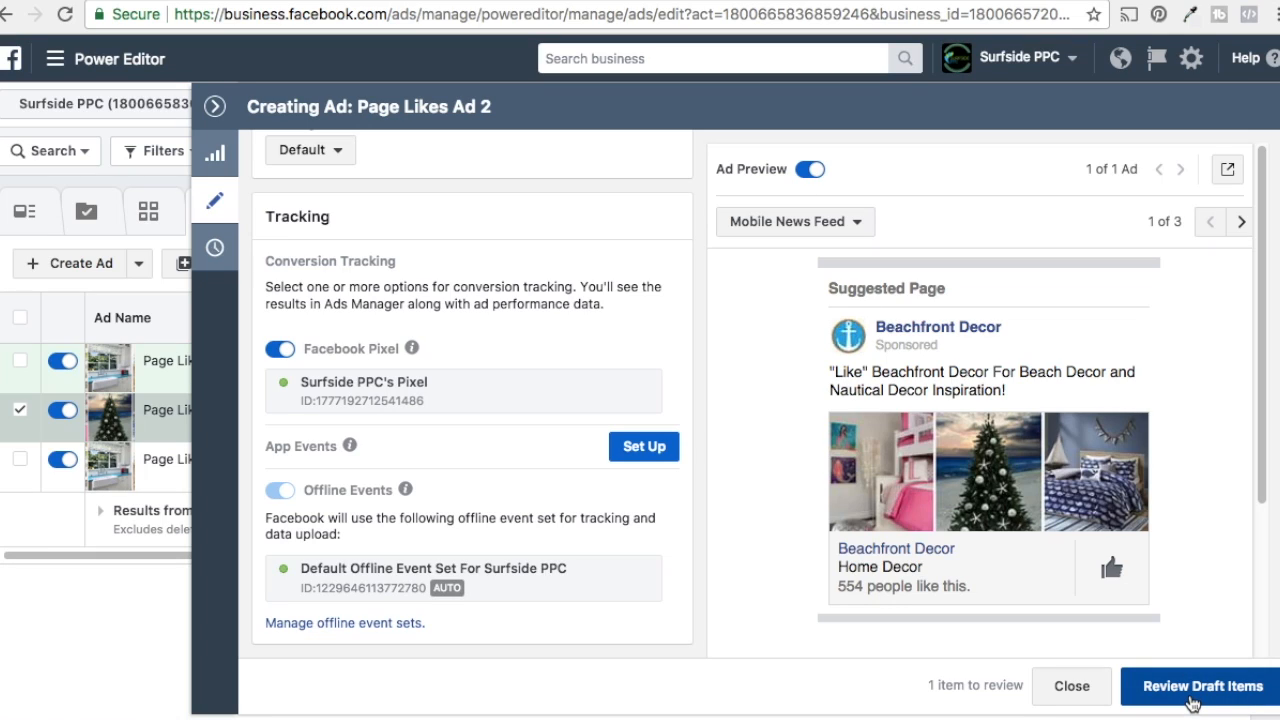
left_click(212, 108)
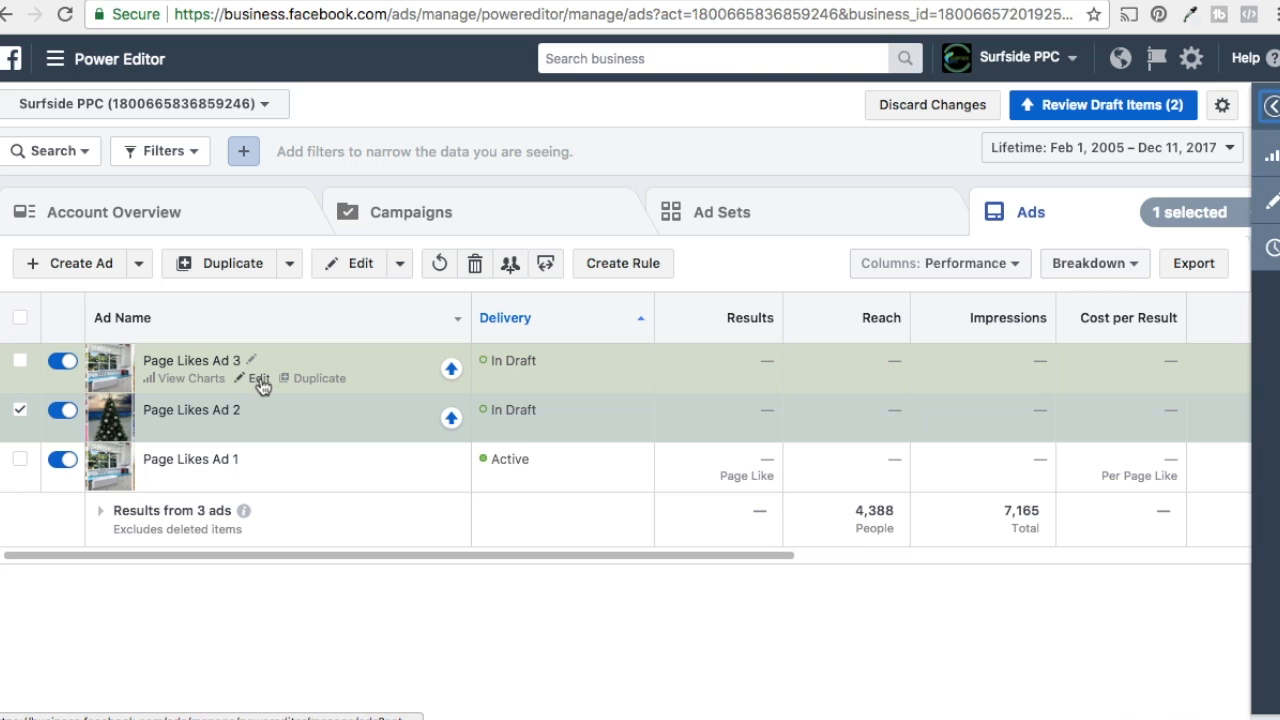
Step: Open Page Likes Ad 3 and replace its image with the bedroom and nautical decor collage from the image library
left_click(260, 381)
scroll(500, 360, "down", 3)
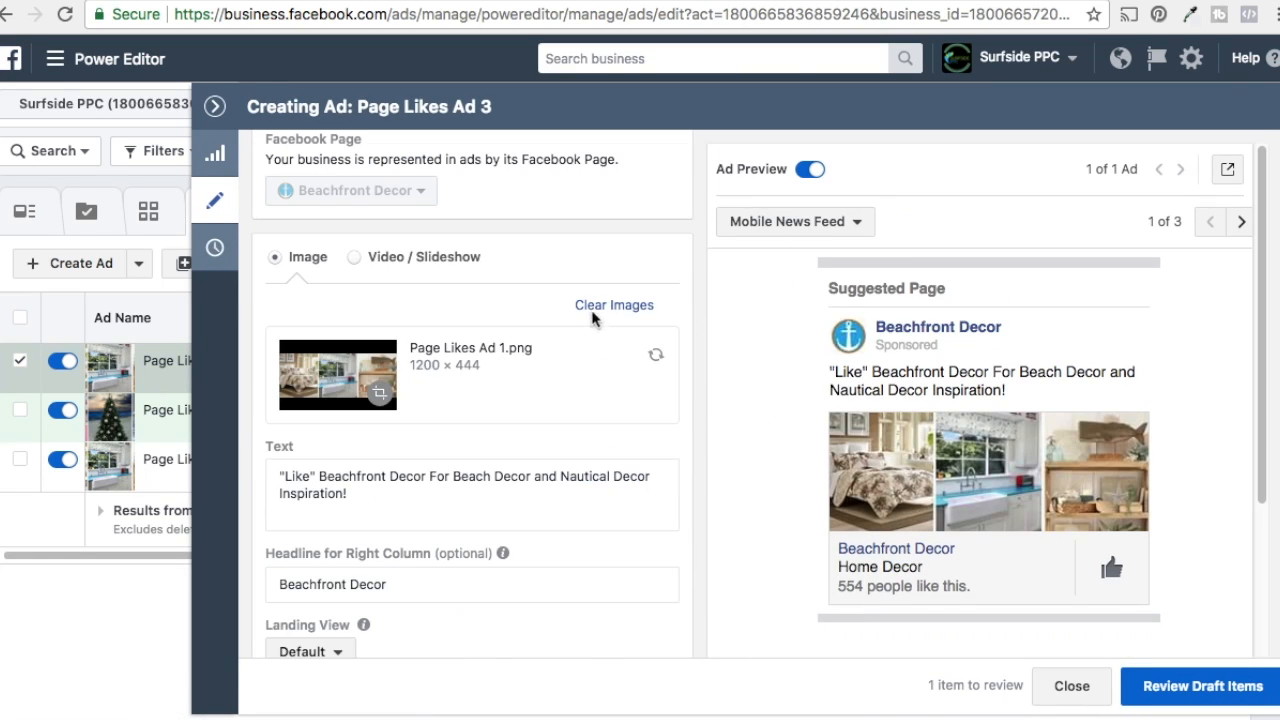
left_click(600, 308)
left_click(320, 310)
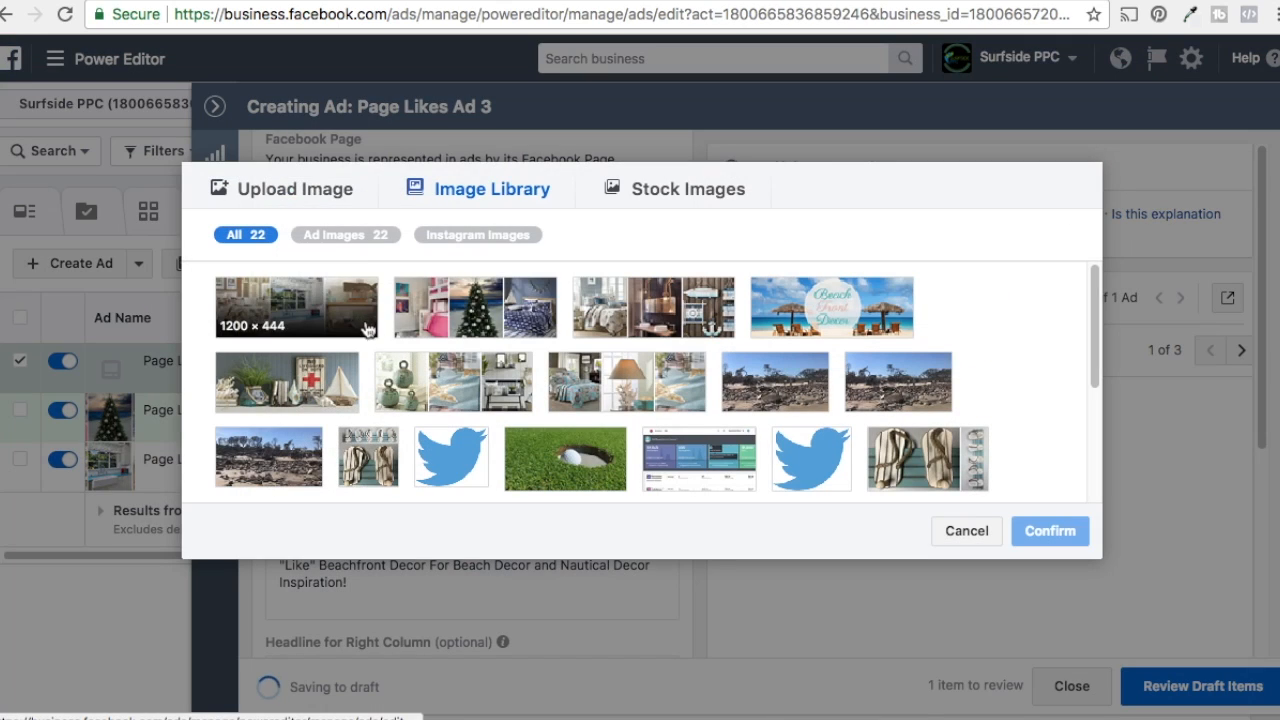
left_click(655, 310)
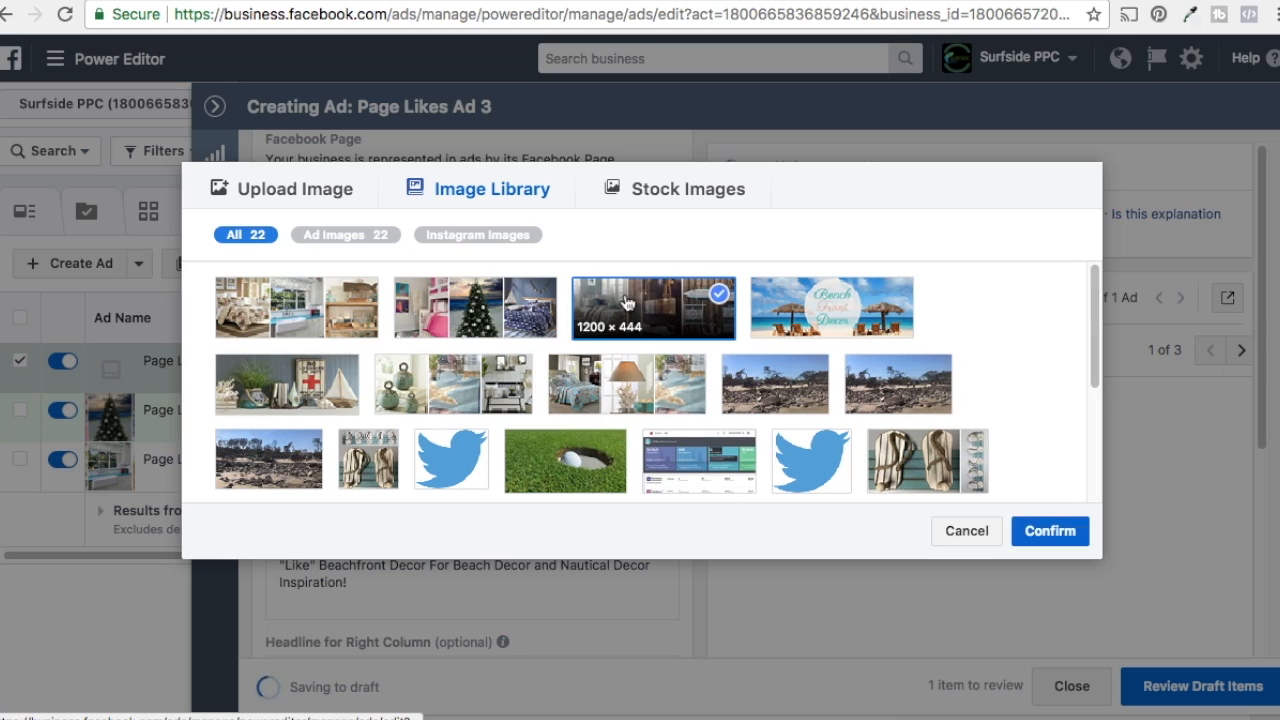
left_click(1040, 533)
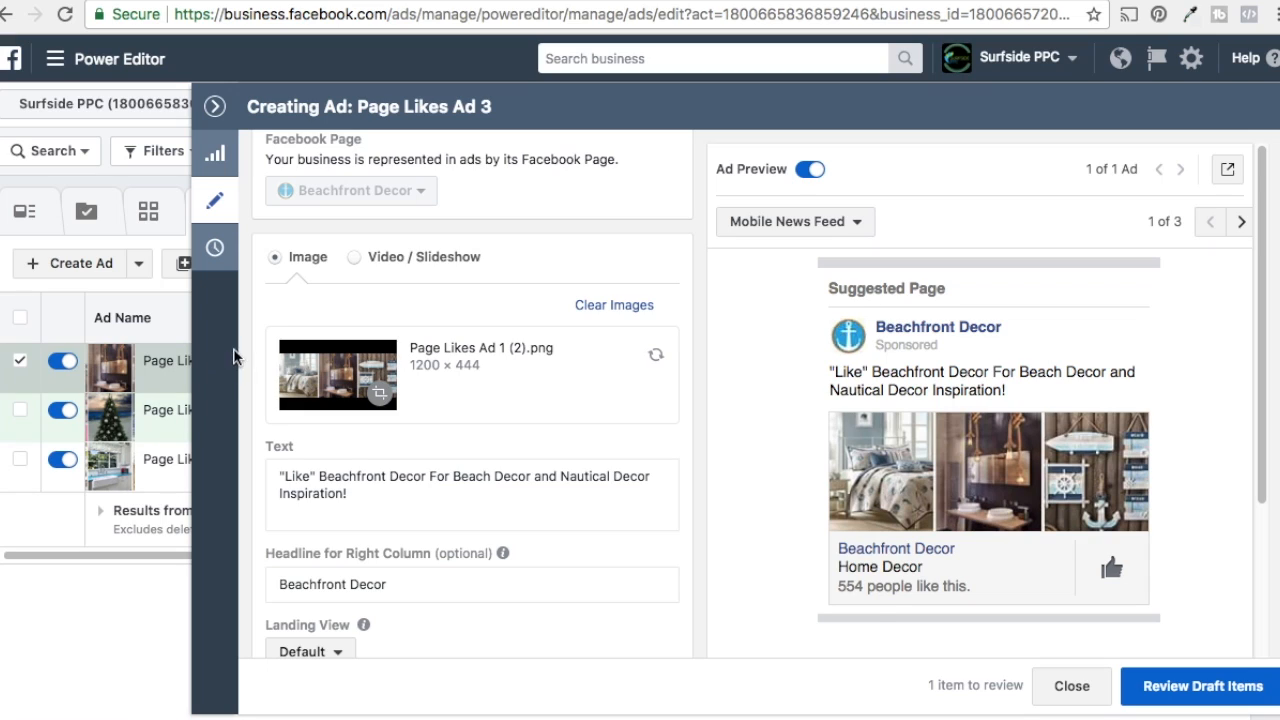
Step: Review the draft items and confirm publishing Page Likes Ad 2 and Page Likes Ad 3
left_click(1240, 684)
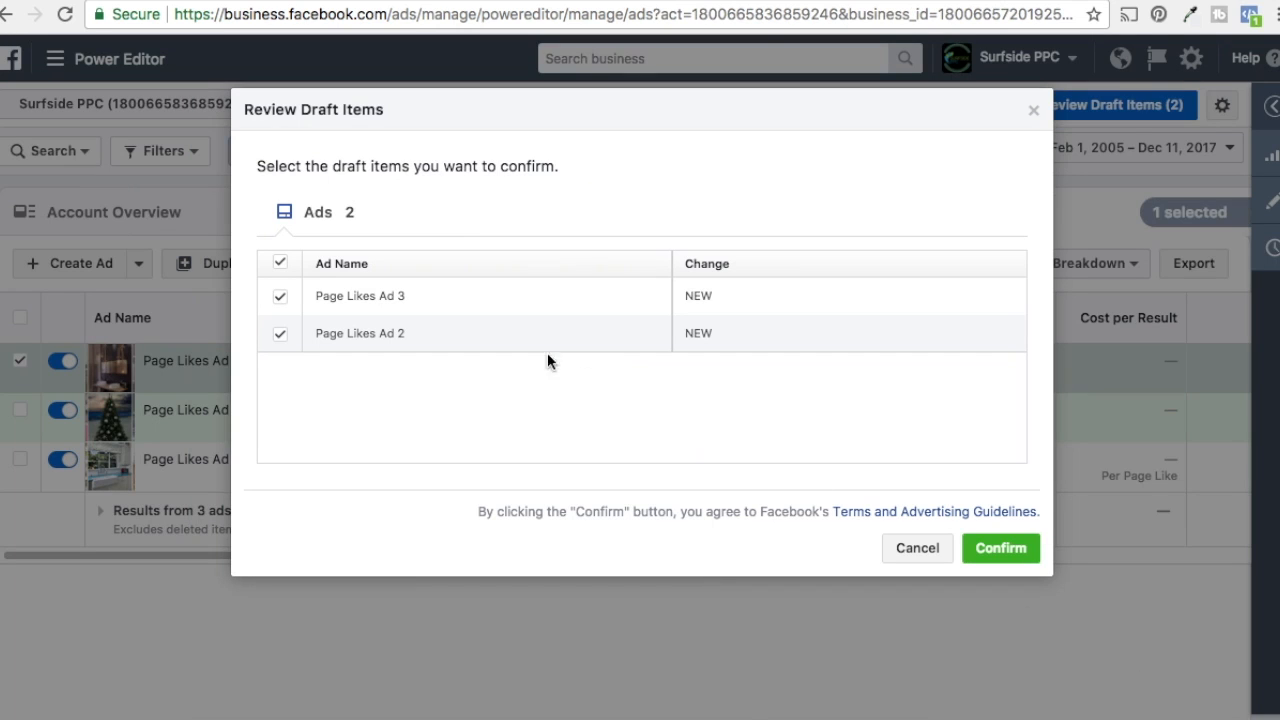
left_click(1003, 562)
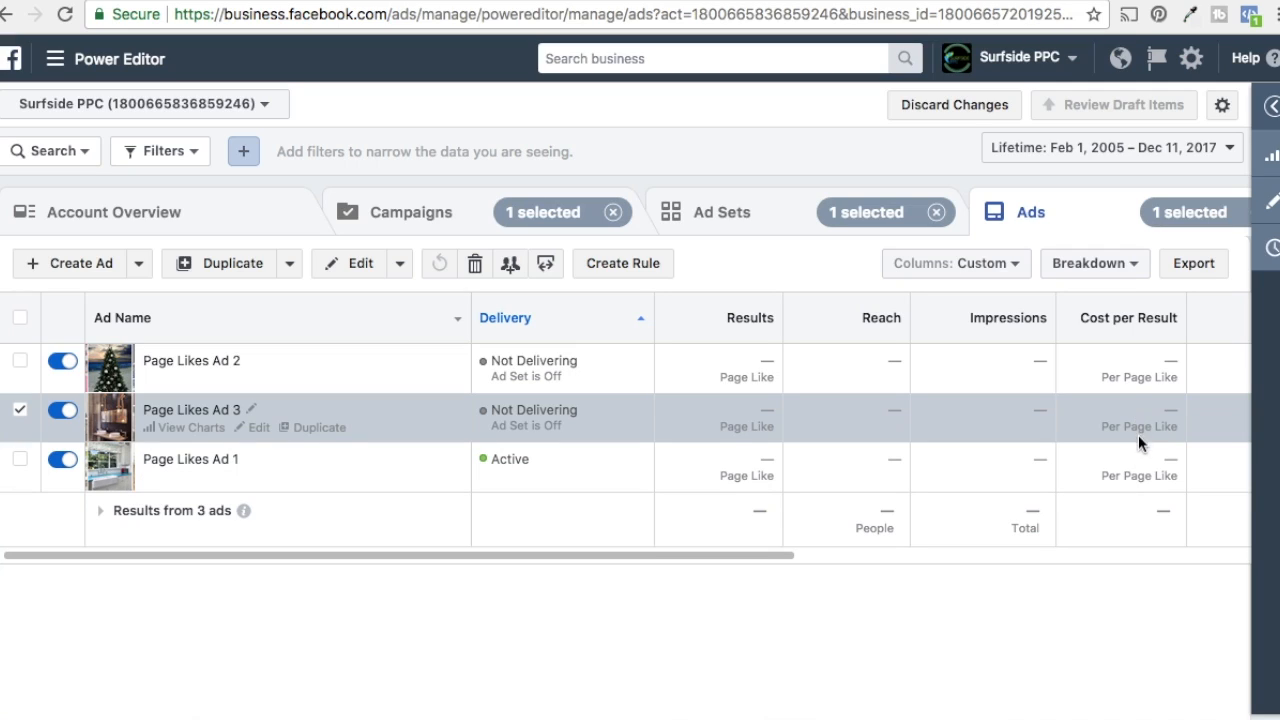
left_click(1140, 378)
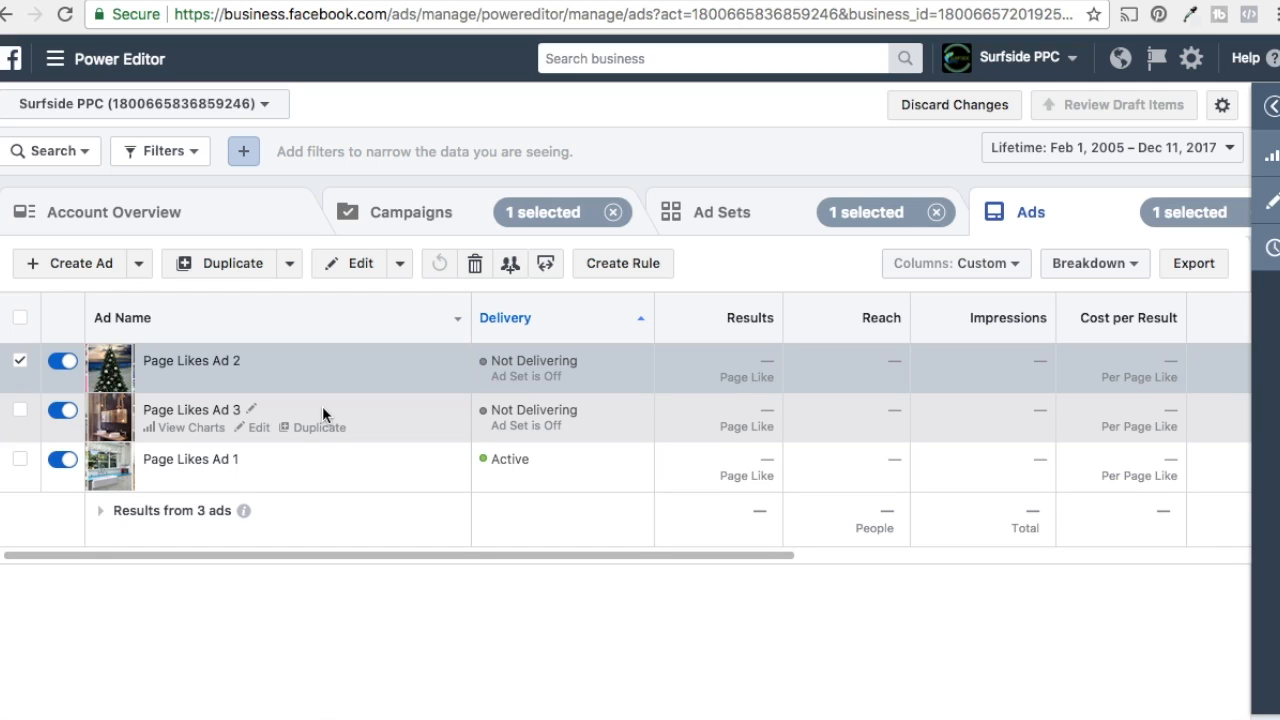
Step: Duplicate the Page Likes Lookalike ad set into two copies within the original campaign
left_click(767, 209)
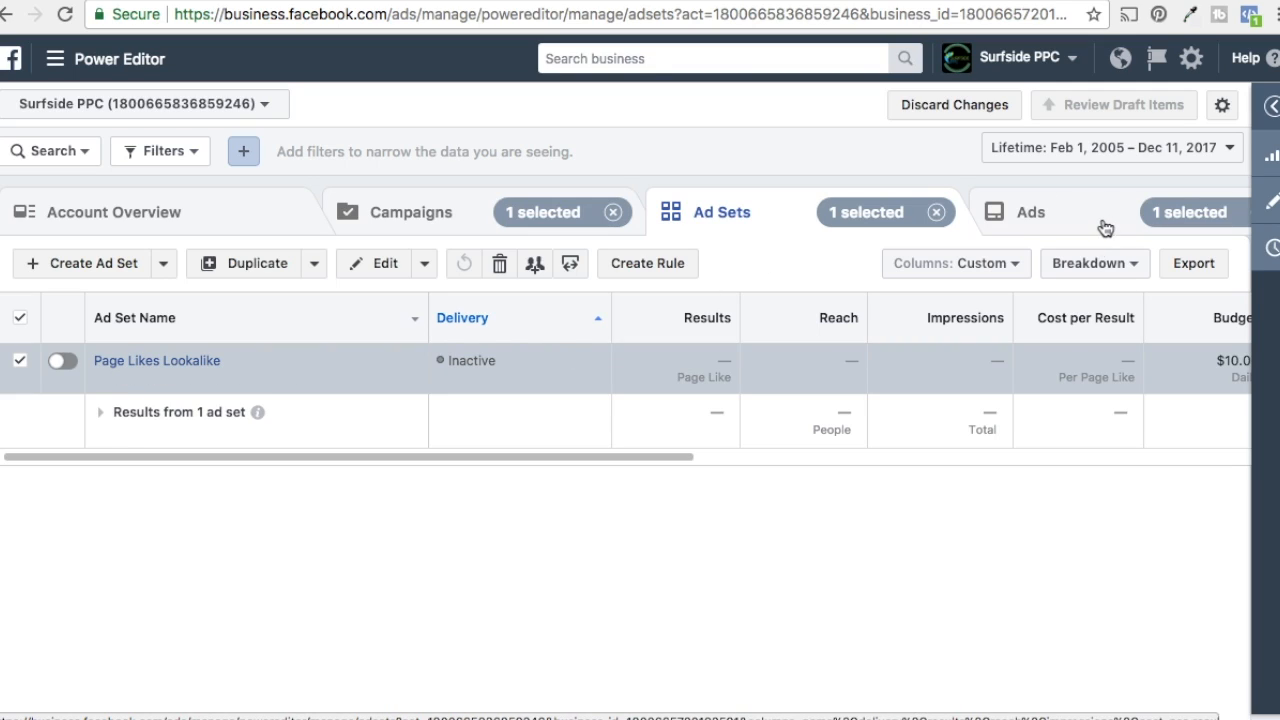
mouse_move(117, 370)
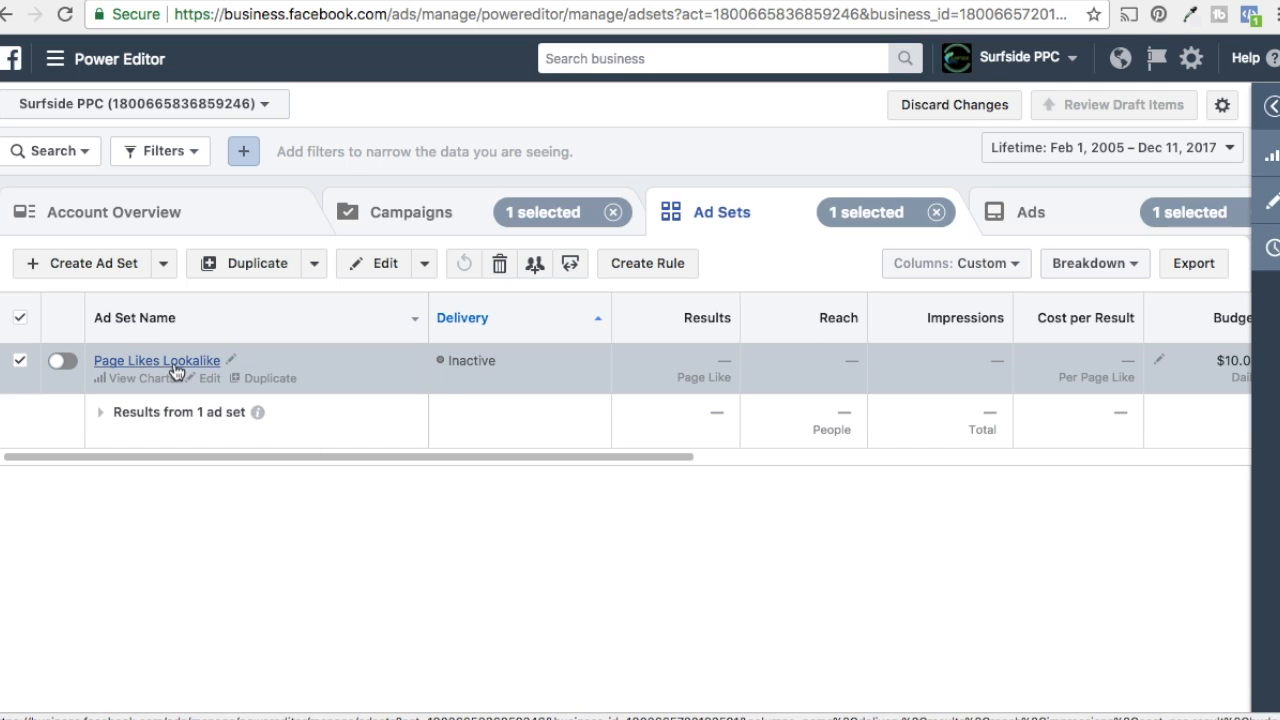
left_click(270, 380)
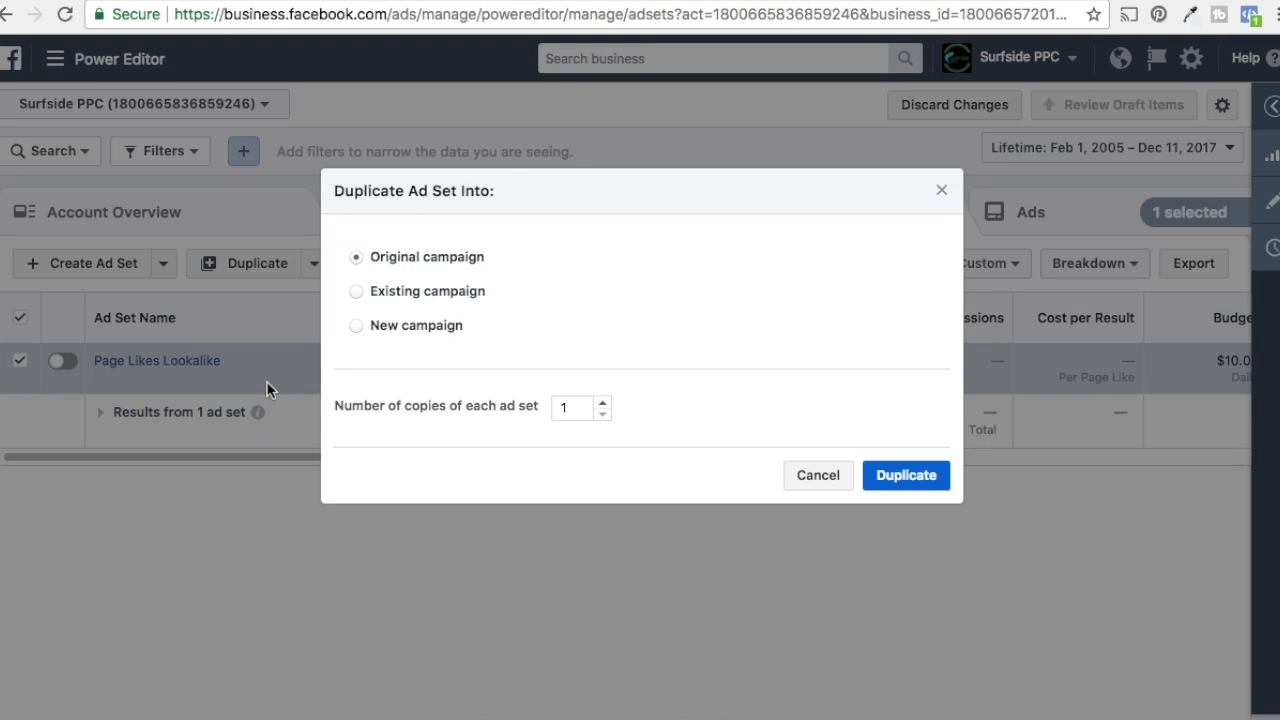
left_click(603, 402)
left_click(929, 484)
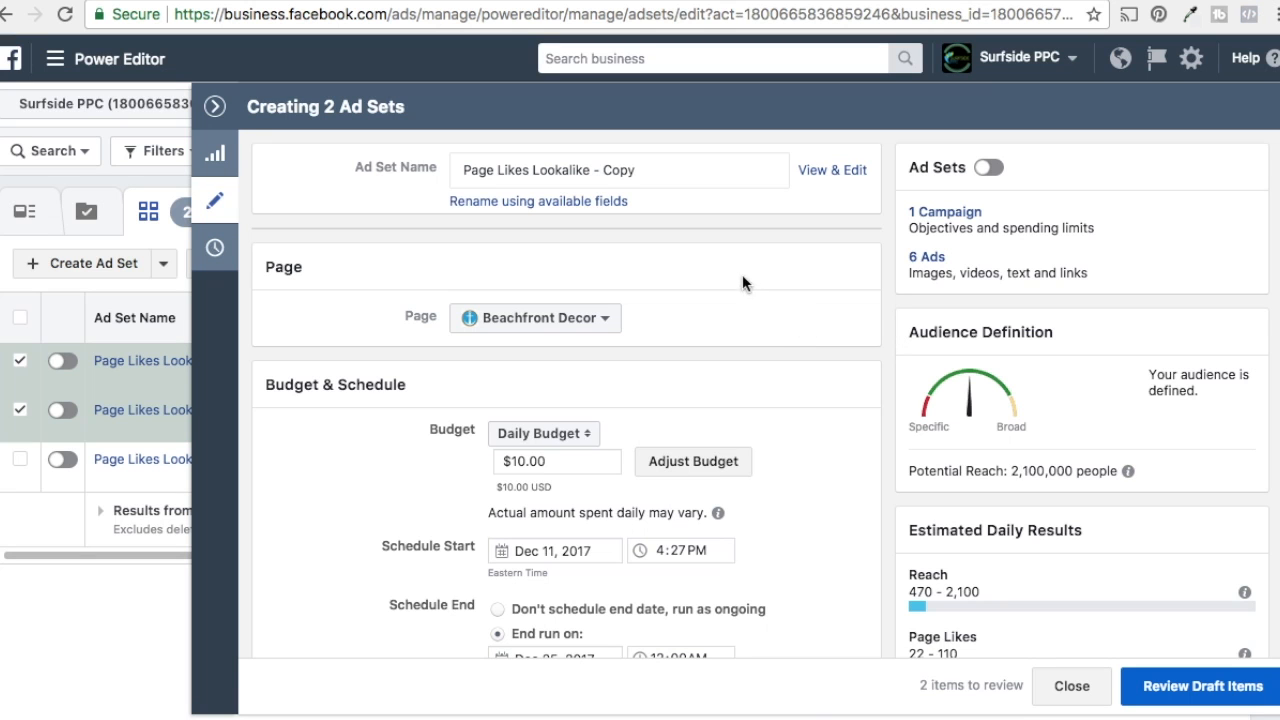
Step: Rename the duplicated ad sets Website Visitors Lookalike
left_click_drag(636, 170, 462, 177)
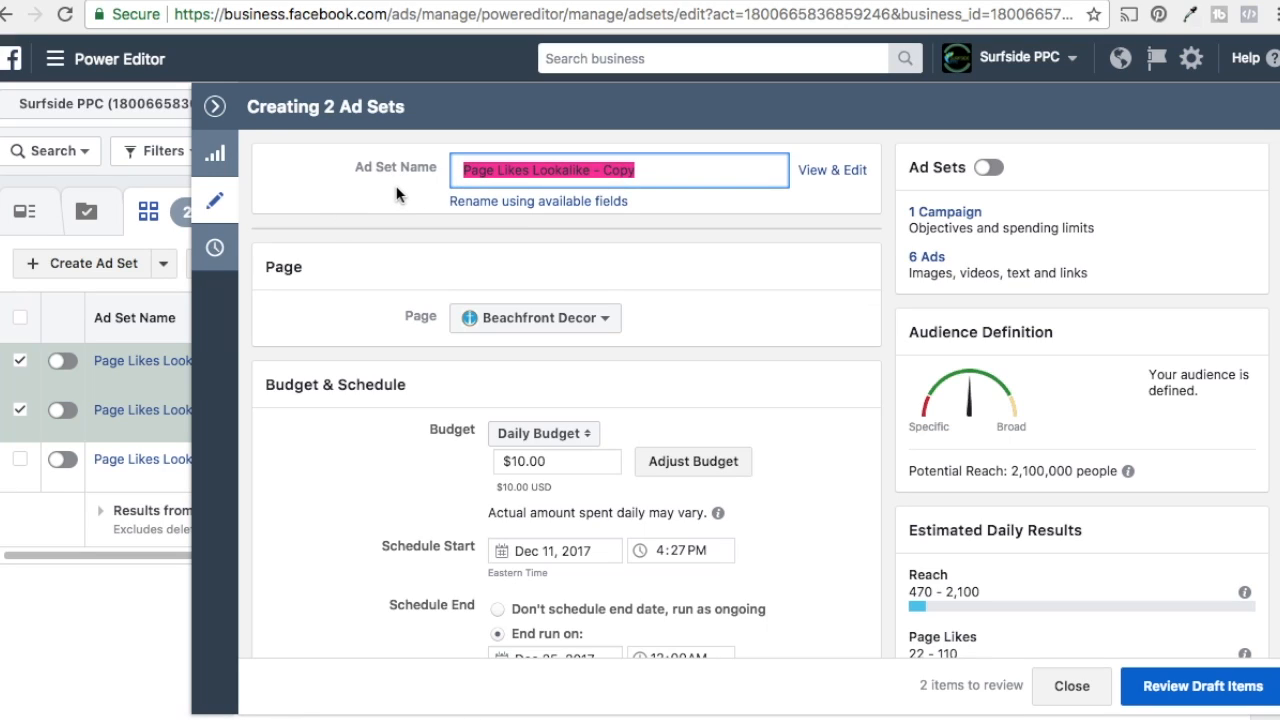
key("BackSpace")
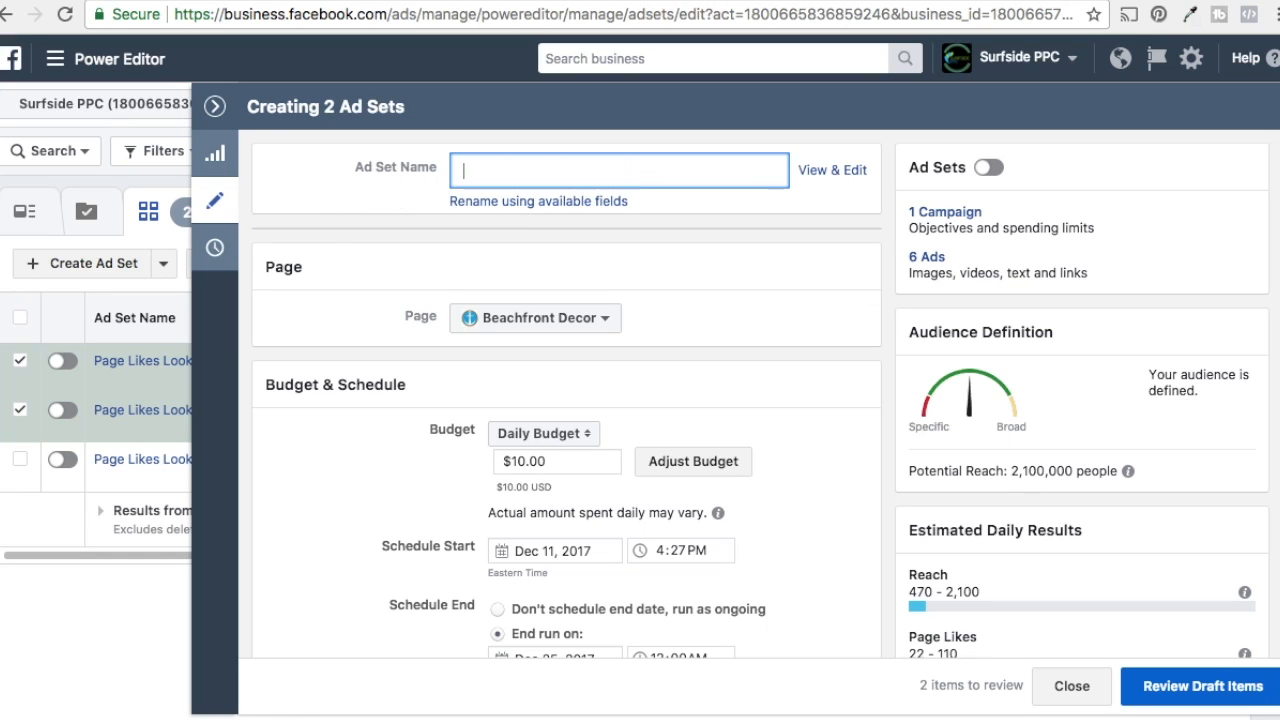
type("Website Visitors Lookalike")
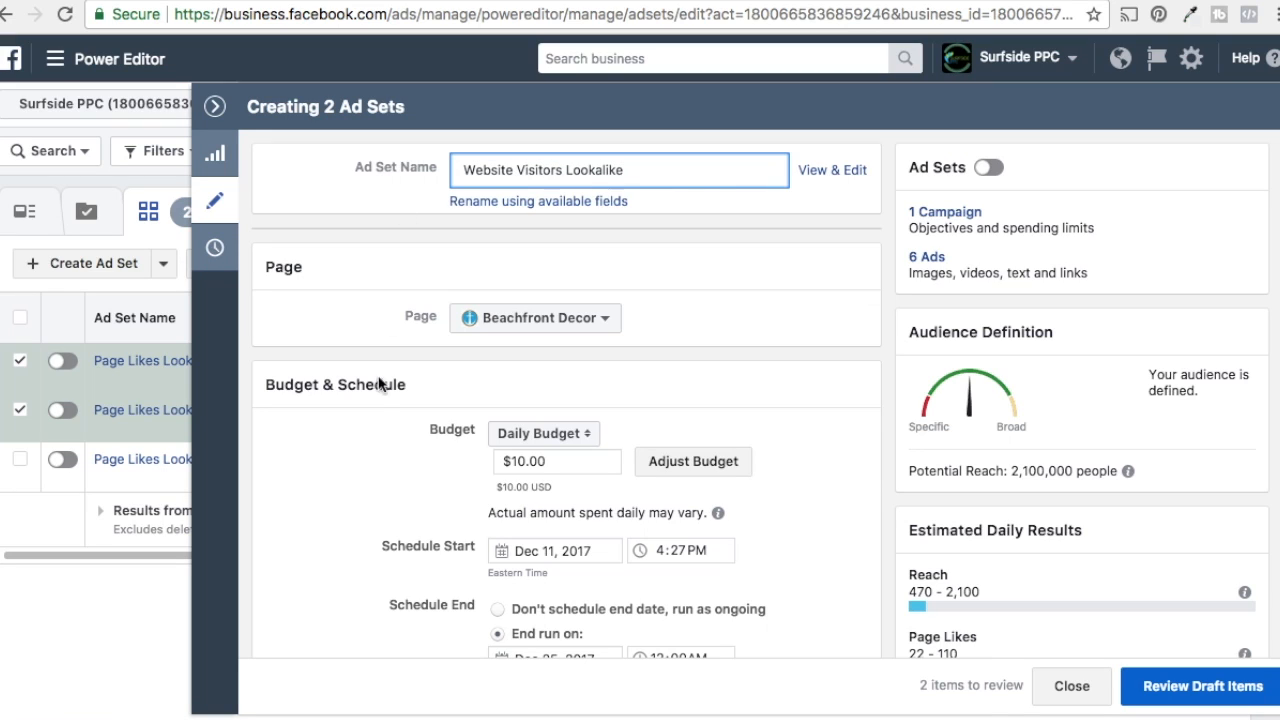
Step: Replace the copies' custom audience with Lookalike (US, 1%) - Beachfront Decor - Website Traffic
scroll(350, 380, "down", 5)
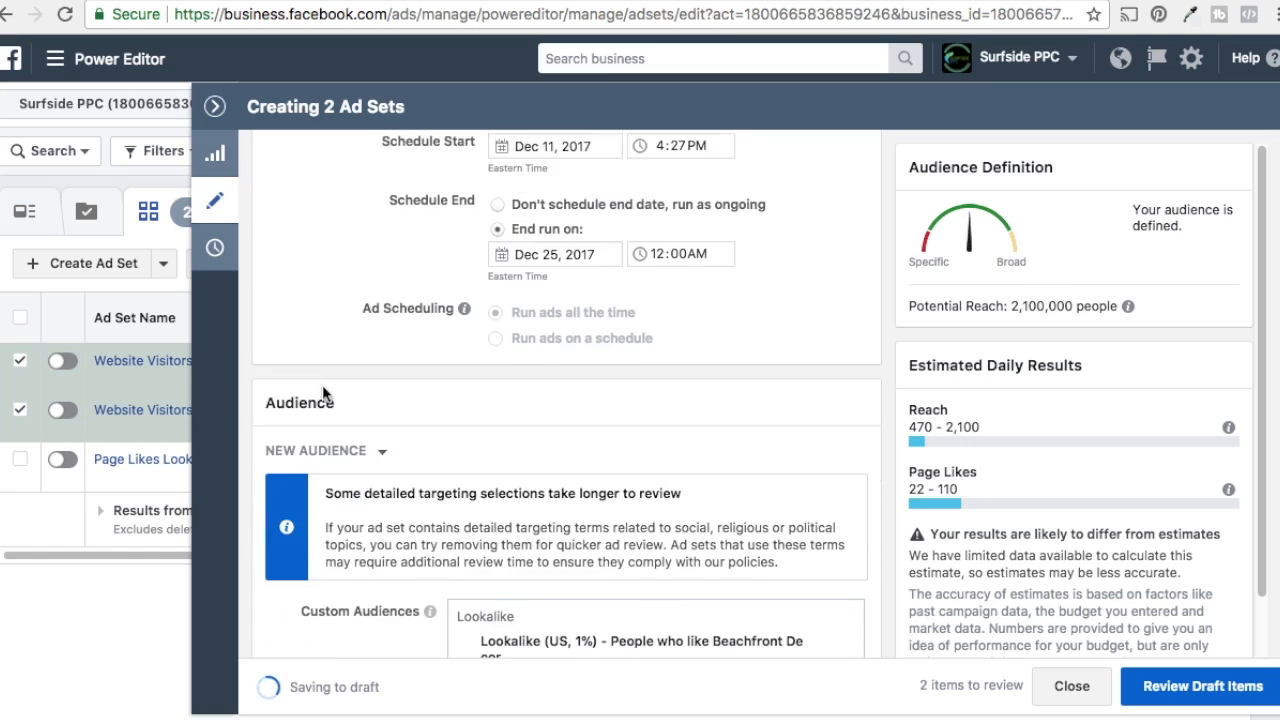
scroll(324, 405, "down", 3)
scroll(324, 423, "down", 1)
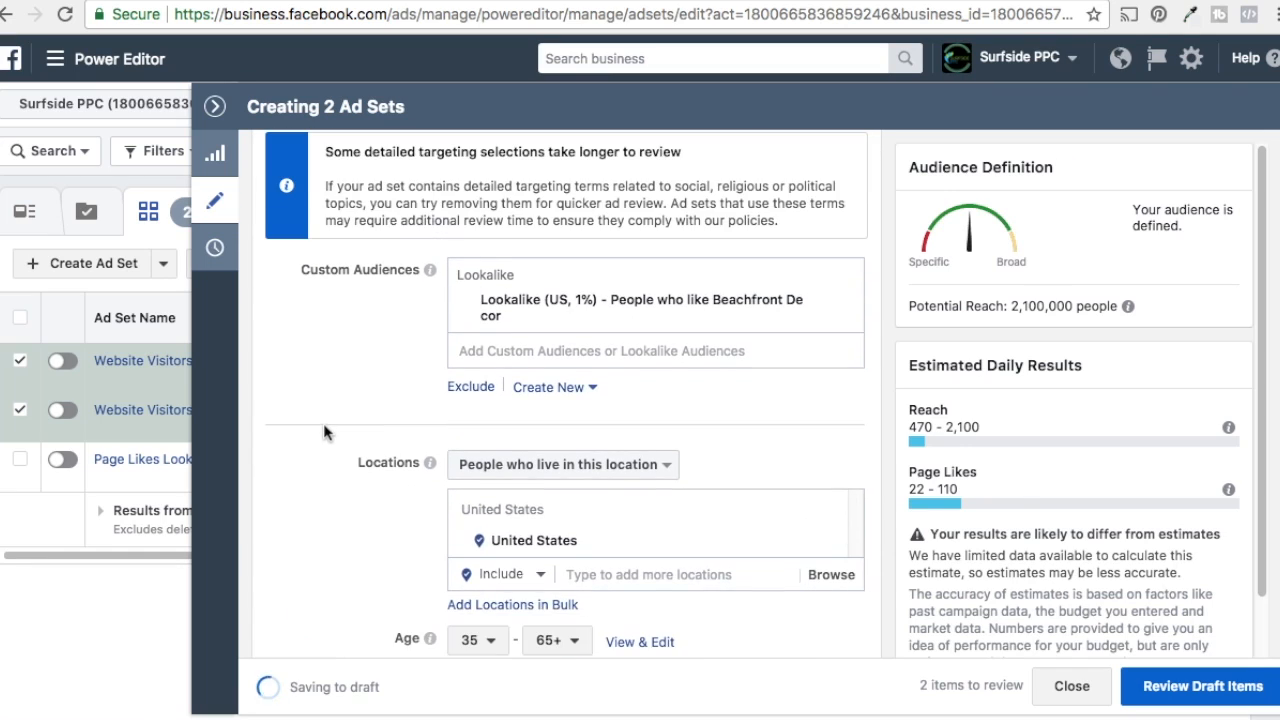
scroll(323, 423, "down", 2)
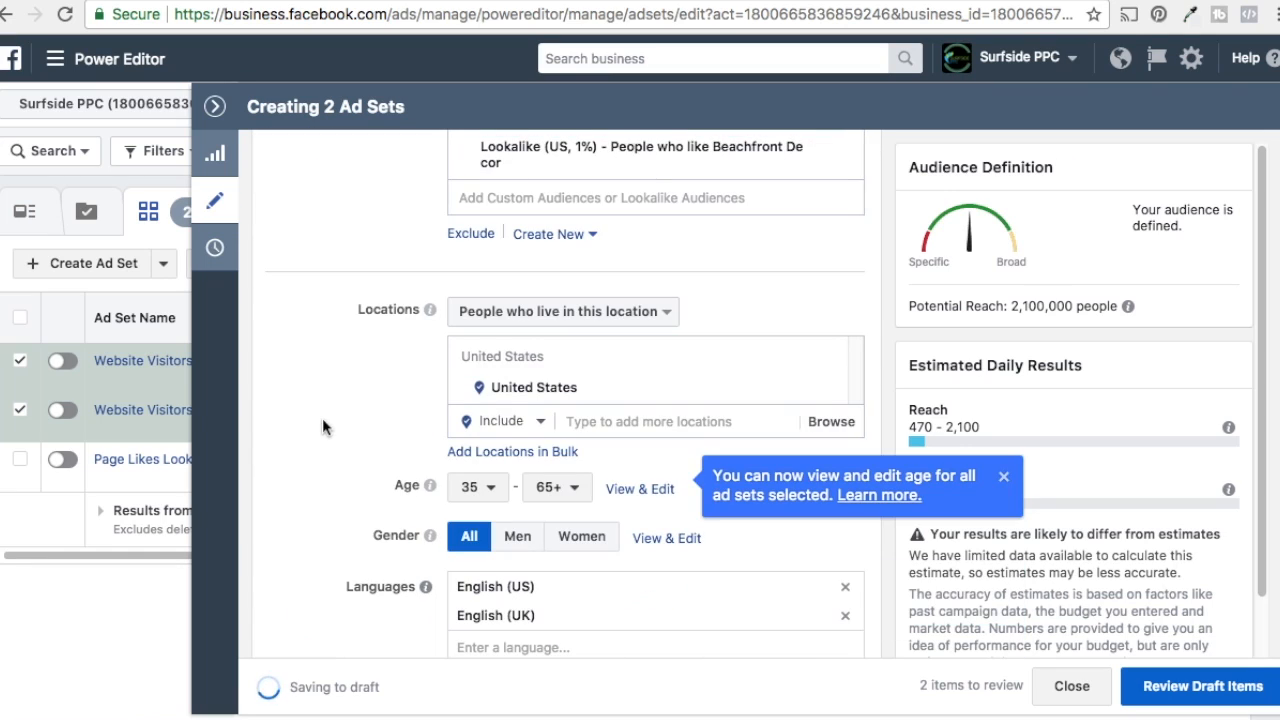
scroll(319, 411, "up", 3)
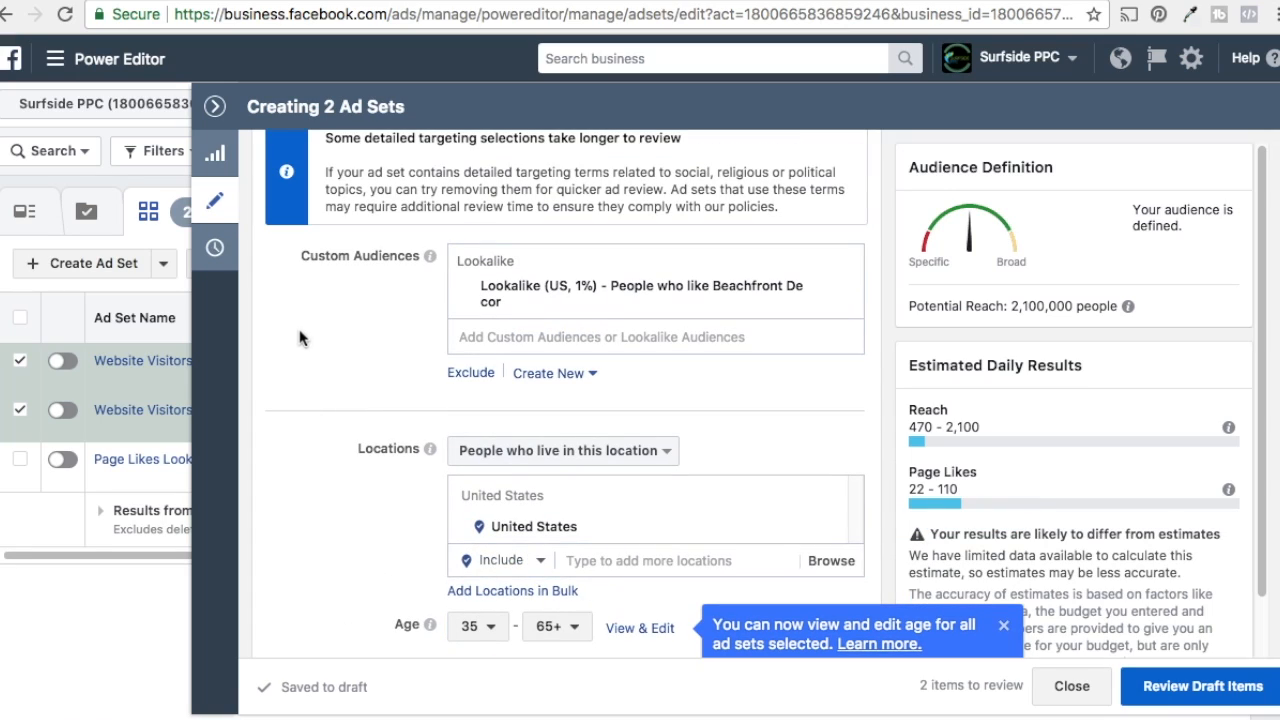
left_click(845, 291)
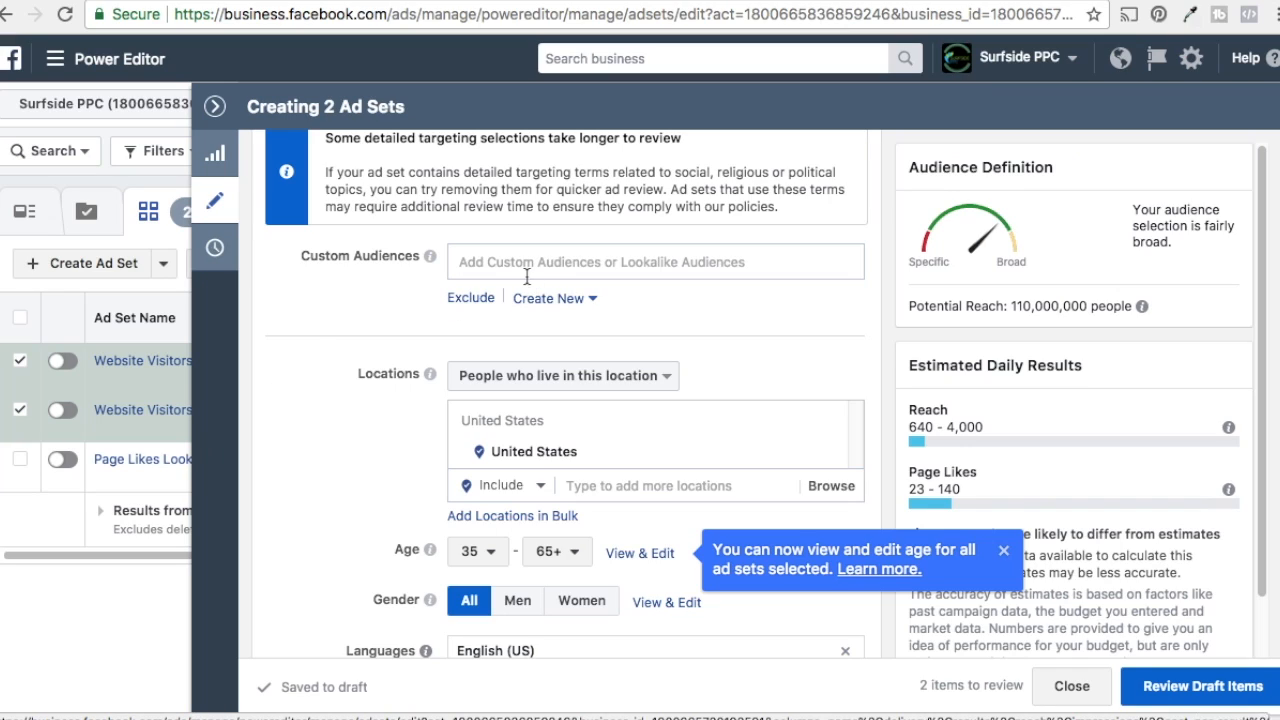
left_click(568, 260)
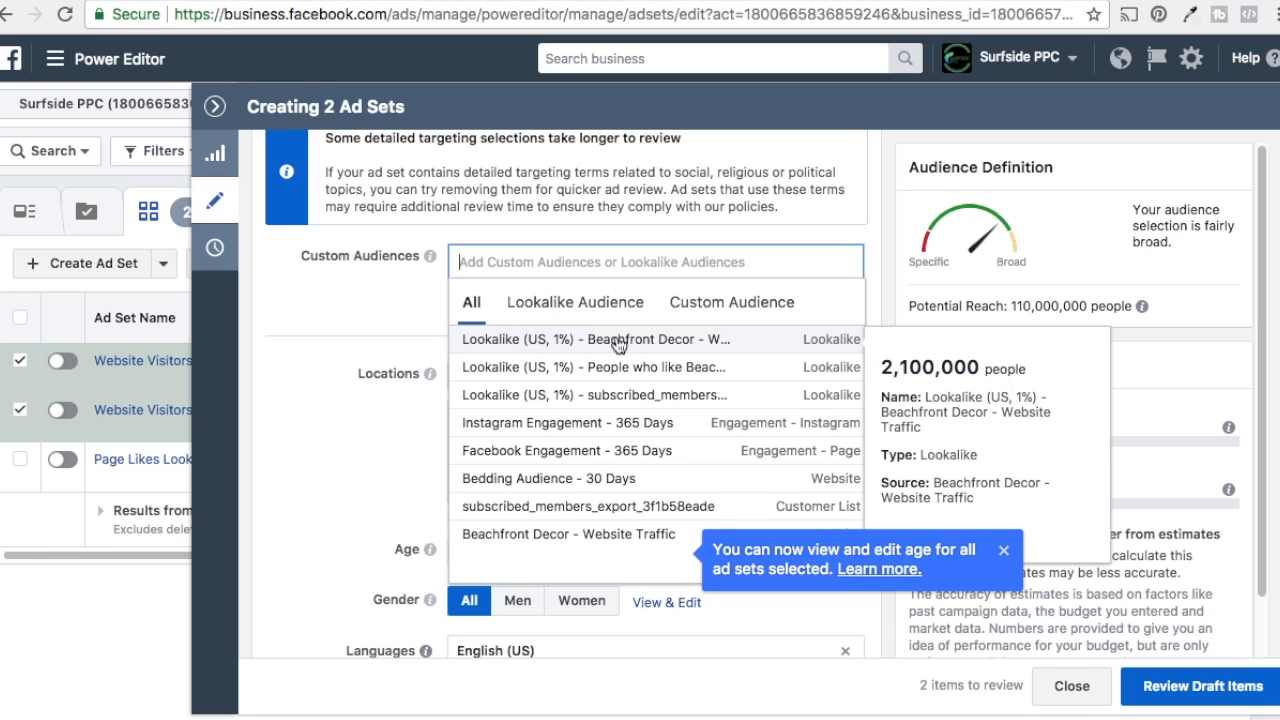
left_click(617, 345)
left_click(351, 363)
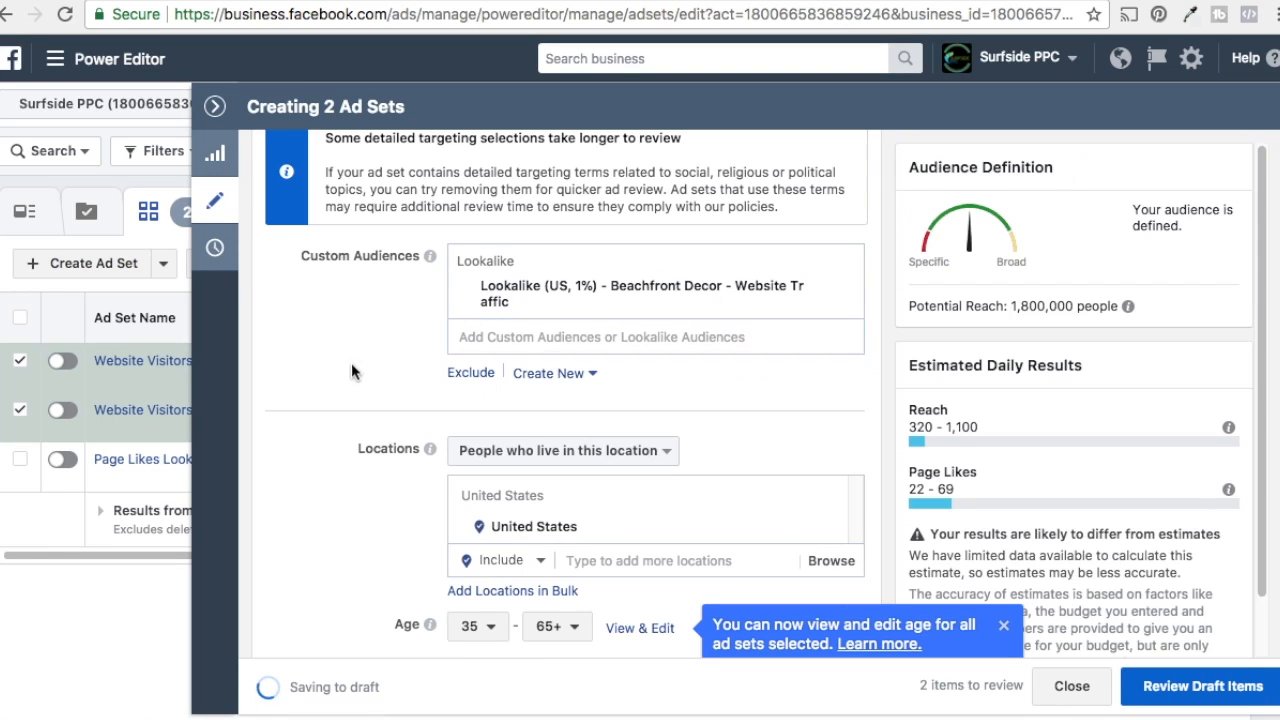
Step: Review the copies' placement and optimization settings, then close the ad set editor
scroll(347, 358, "down", 2)
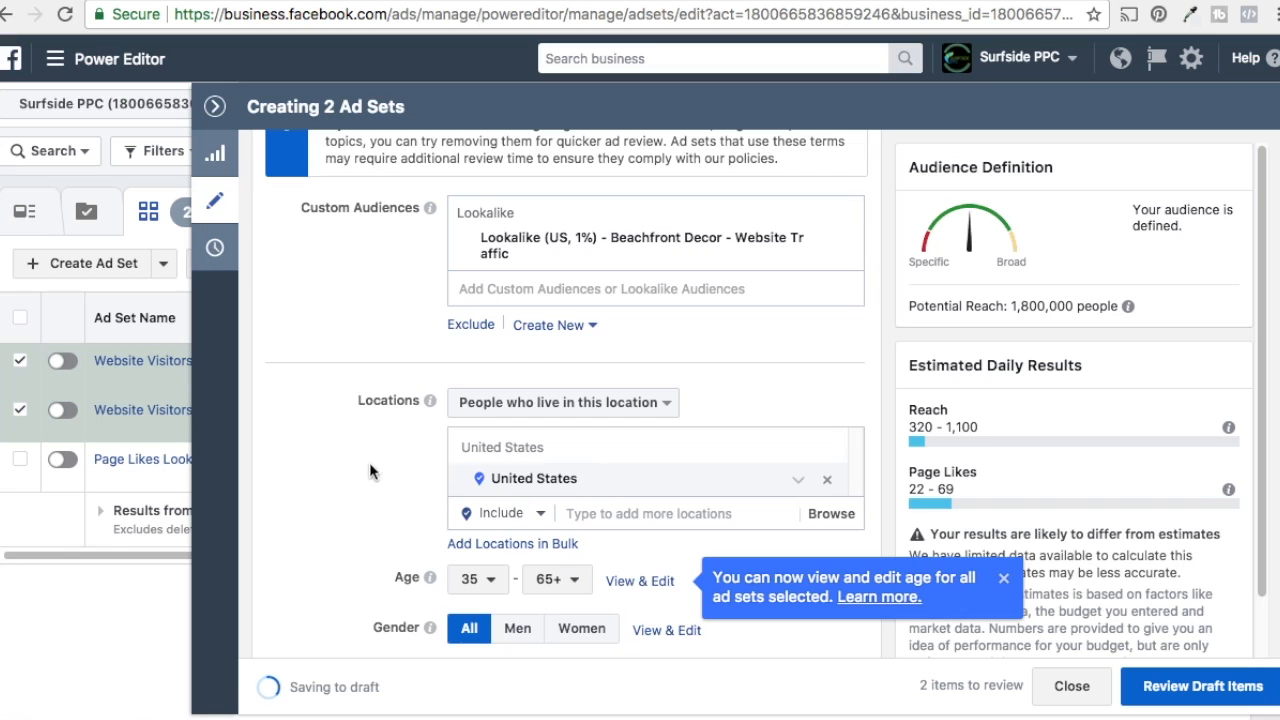
scroll(480, 425, "down", 3)
scroll(320, 334, "down", 5)
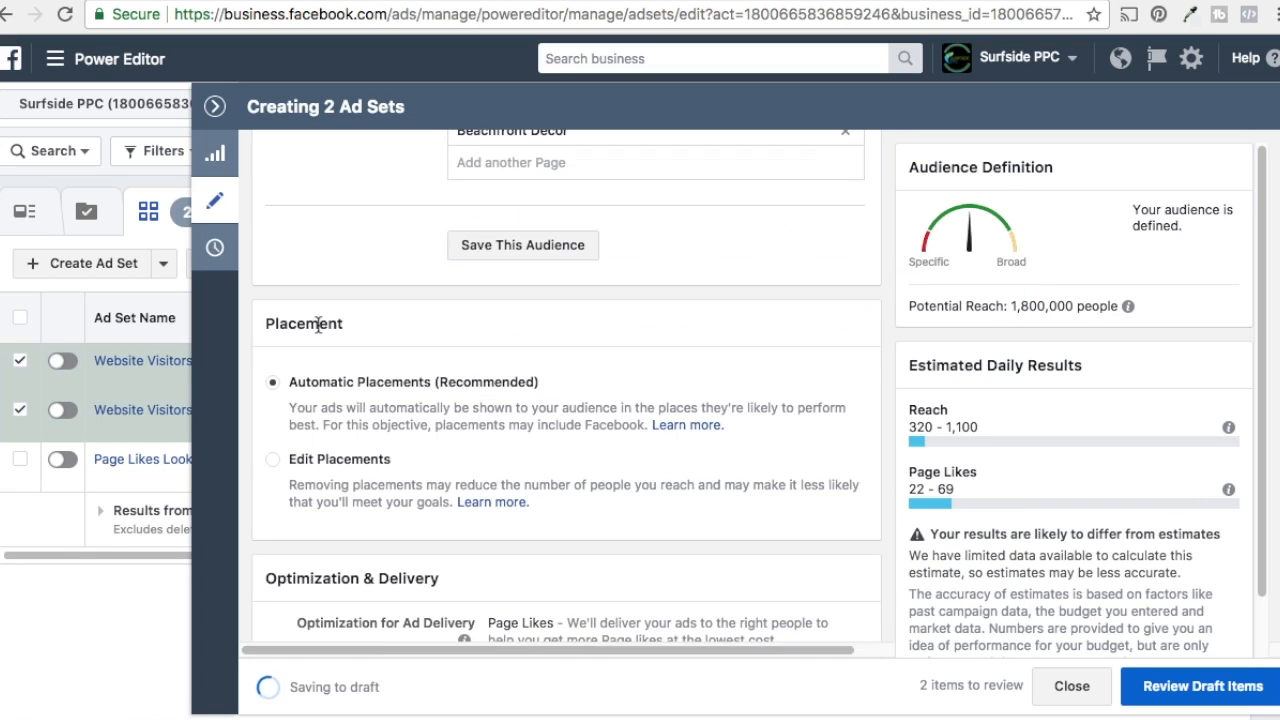
scroll(340, 390, "down", 3)
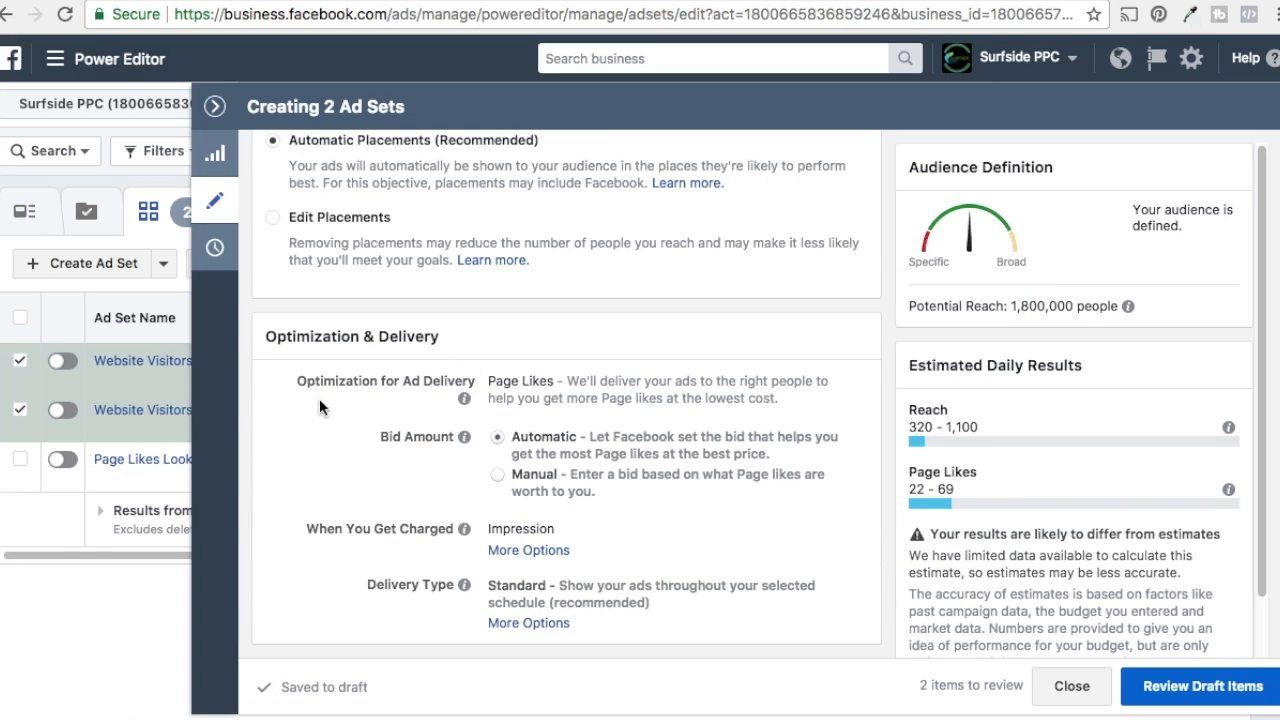
scroll(367, 430, "up", 15)
scroll(370, 440, "up", 5)
left_click(216, 106)
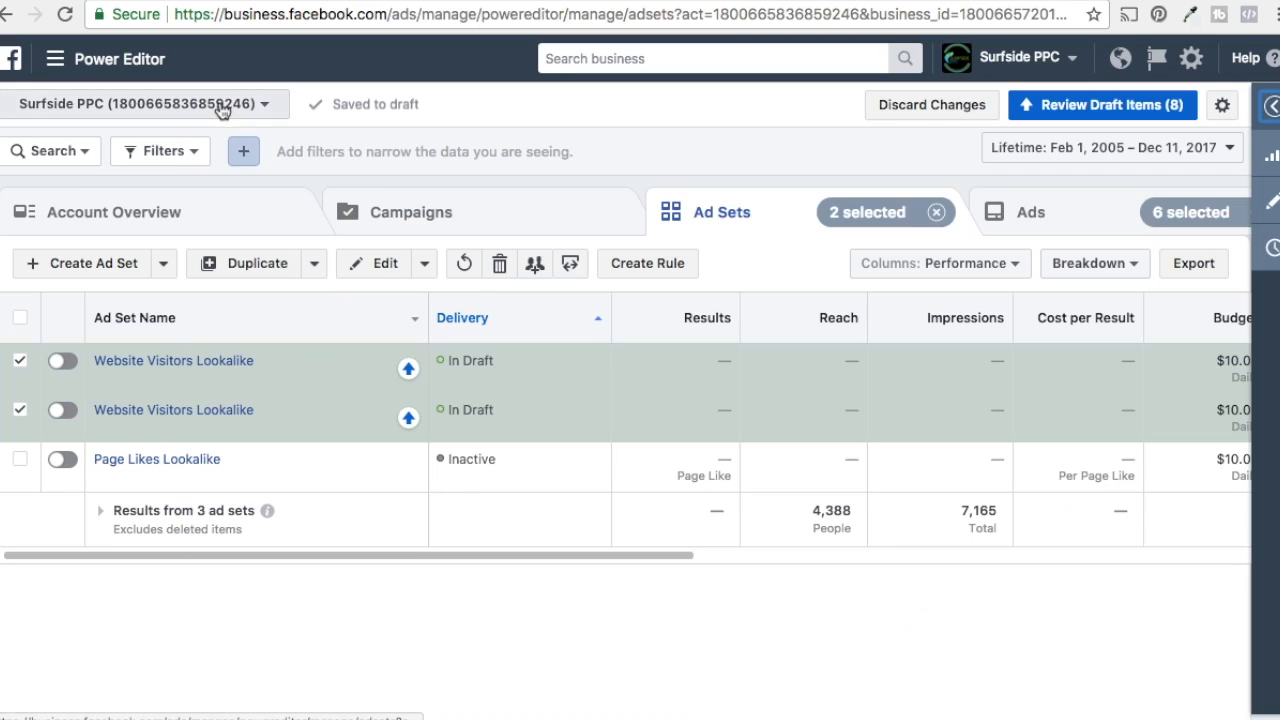
Step: Open the second copied ad set, named Saved Audience, in the ad set editor
mouse_move(220, 371)
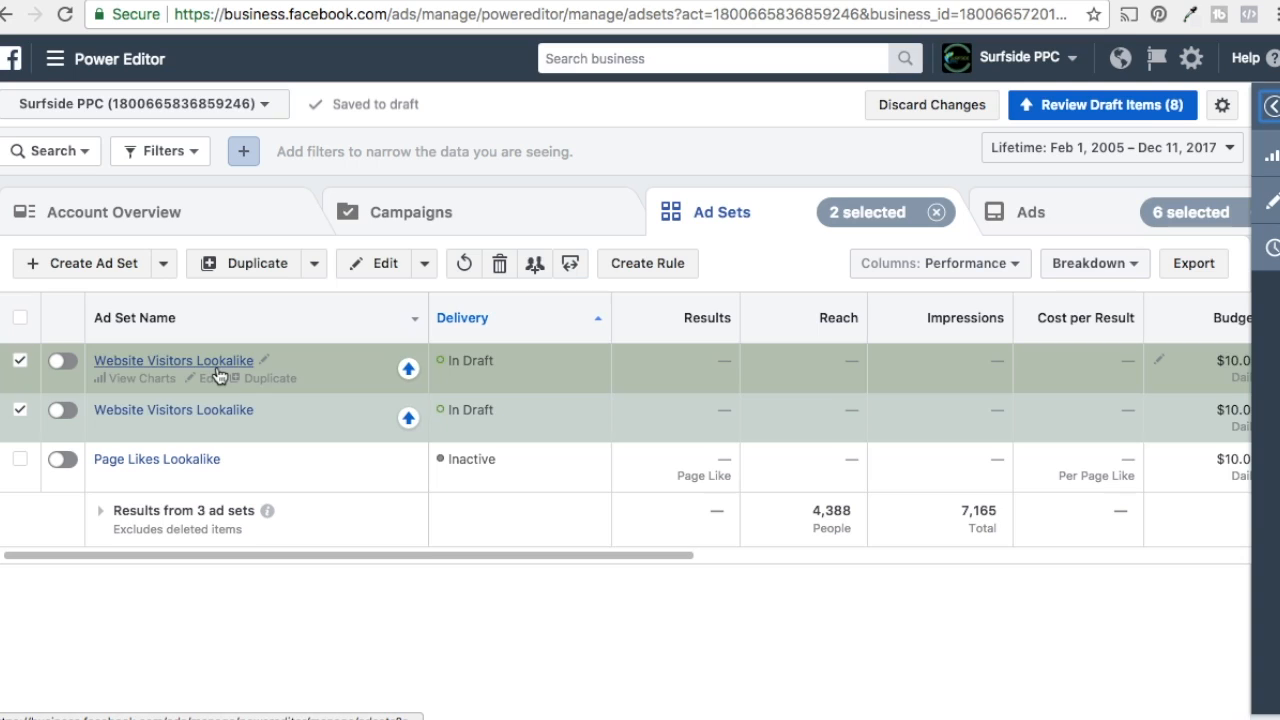
left_click(20, 319)
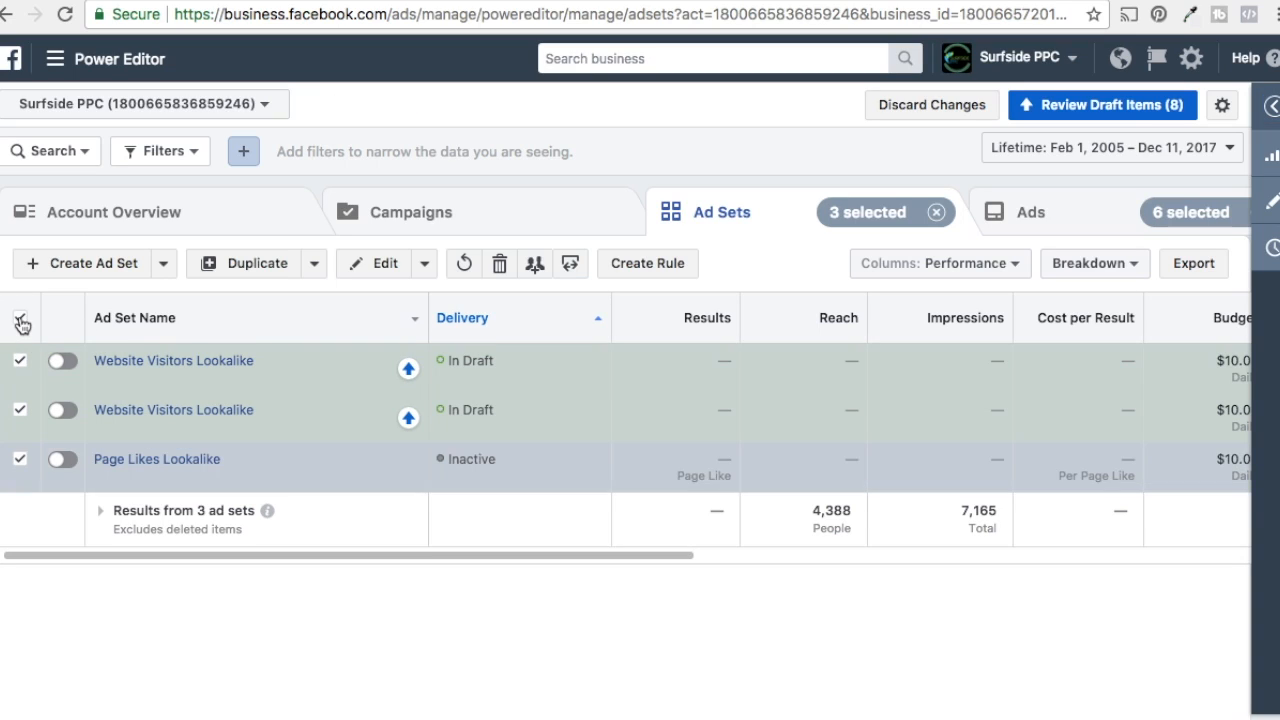
left_click(20, 320)
left_click(207, 429)
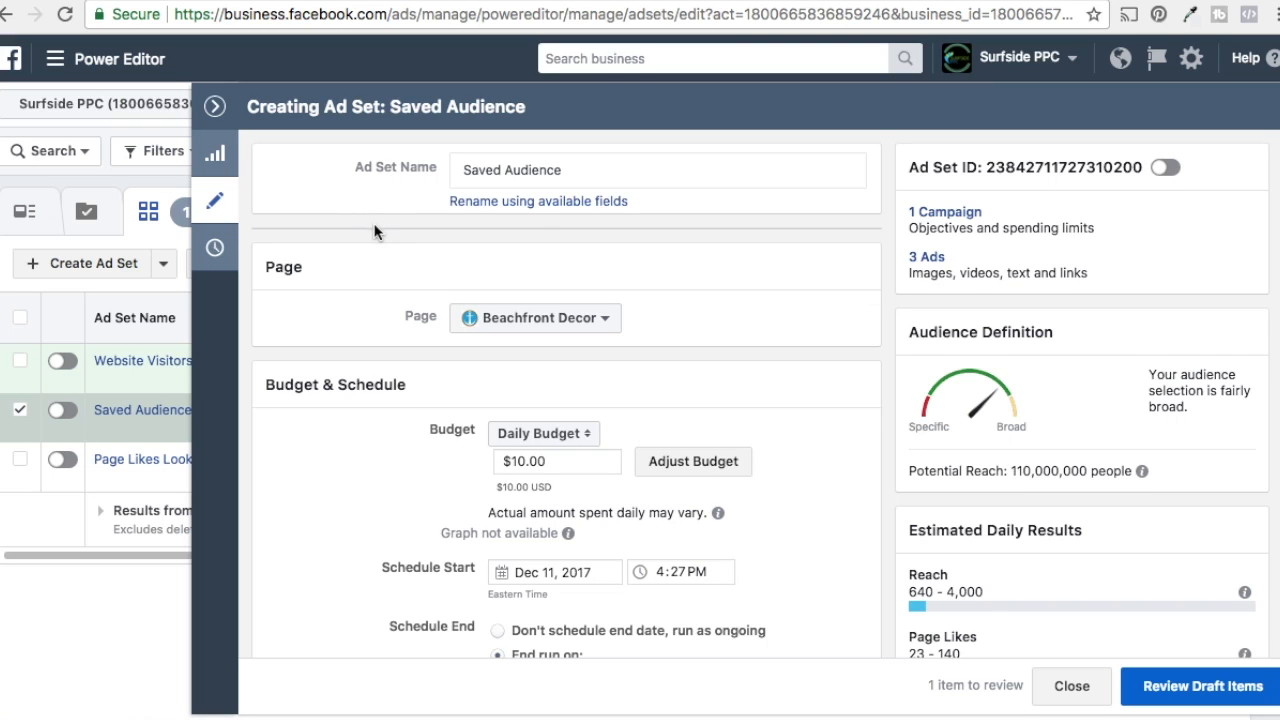
Step: Switch the ad set's audience to the saved audience Beachfront Decor - Audience 1
scroll(374, 231, "down", 5)
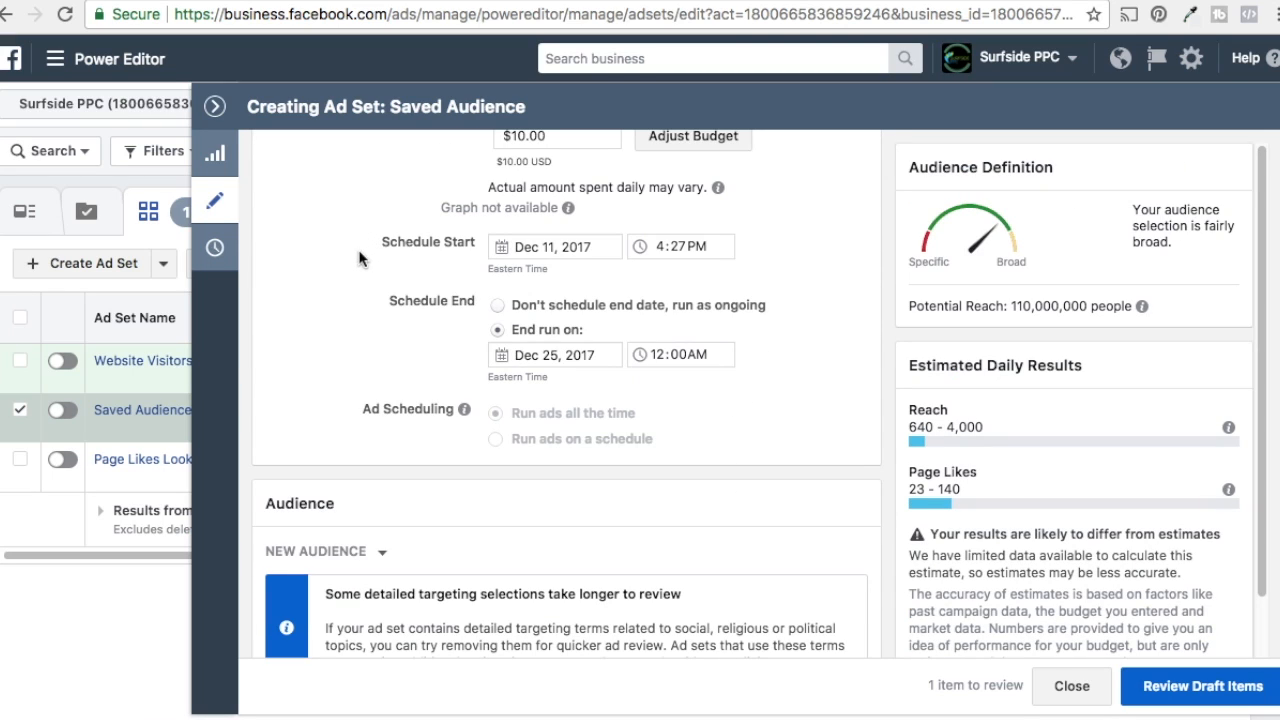
scroll(520, 425, "down", 3)
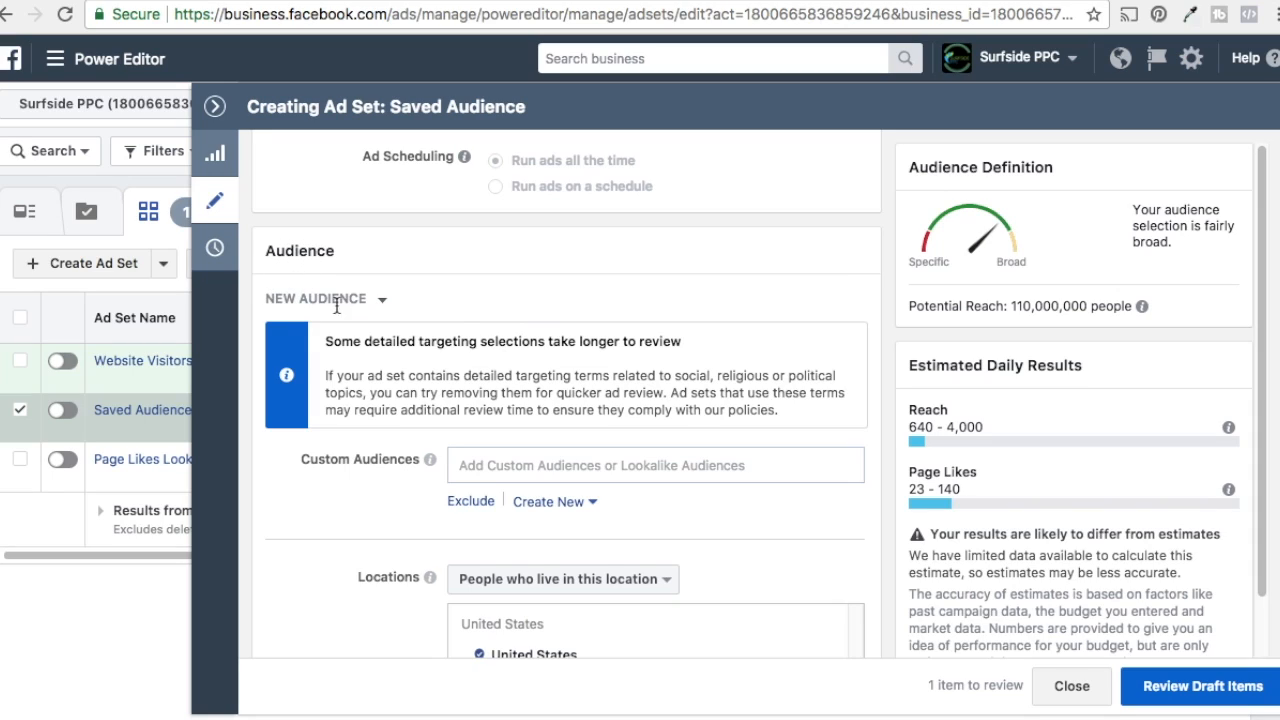
left_click(381, 299)
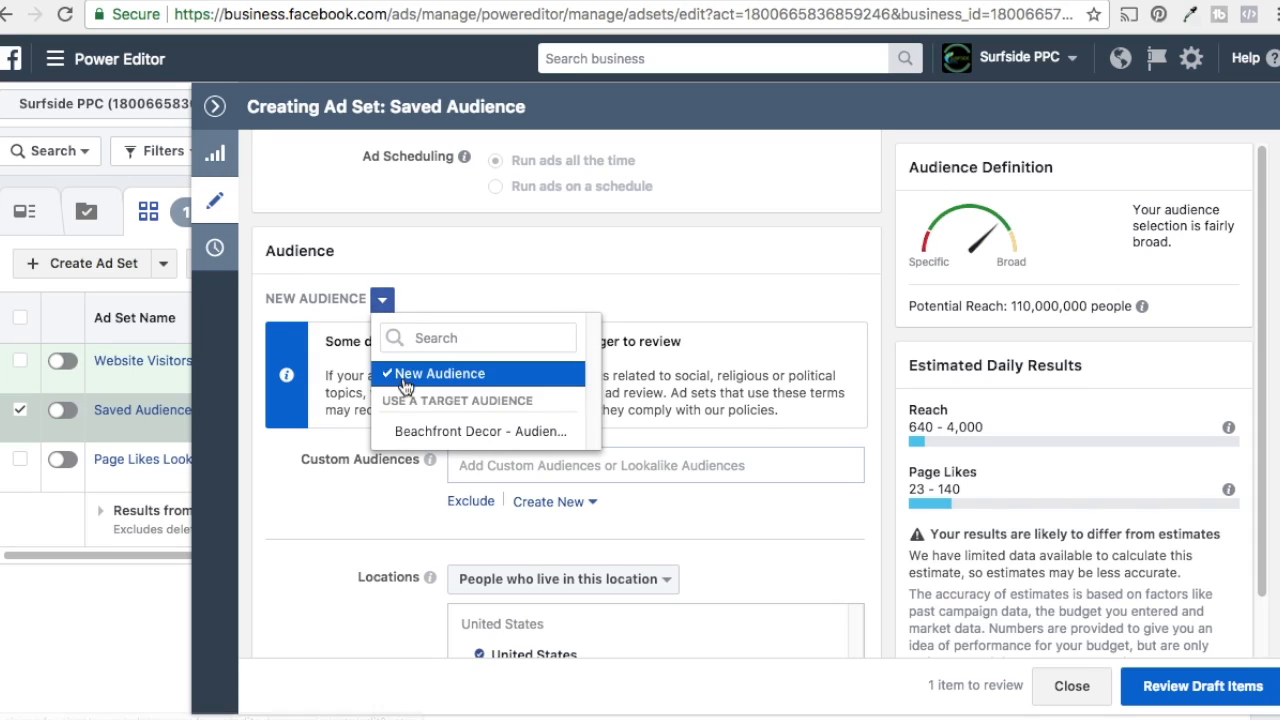
mouse_move(433, 436)
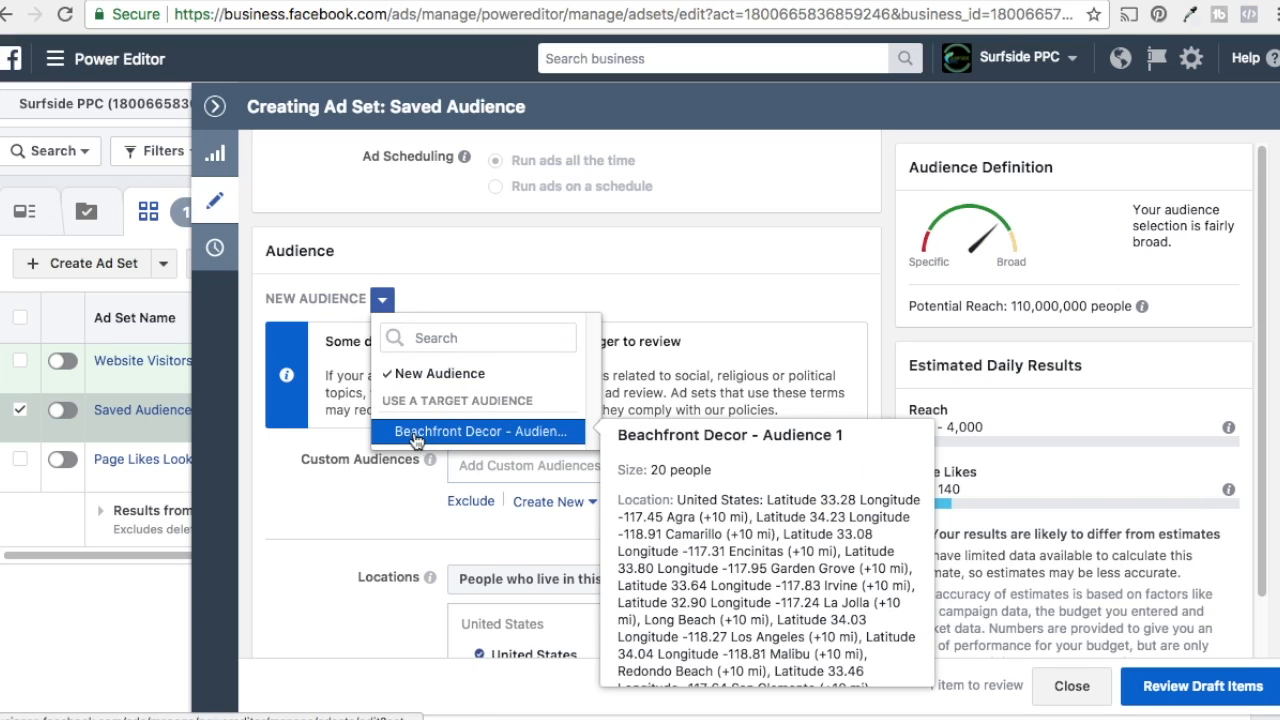
left_click(506, 440)
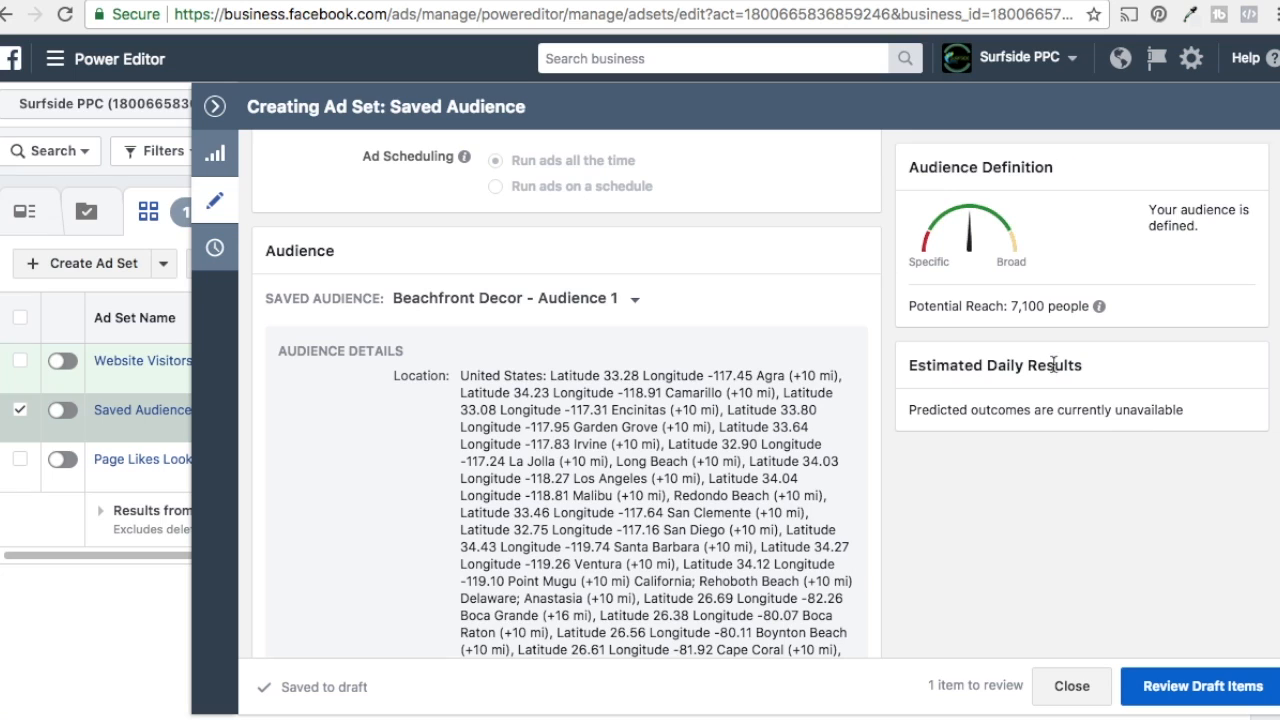
Step: Edit the saved audience, set its minimum age to 35, and update it
scroll(1080, 381, "down", 10)
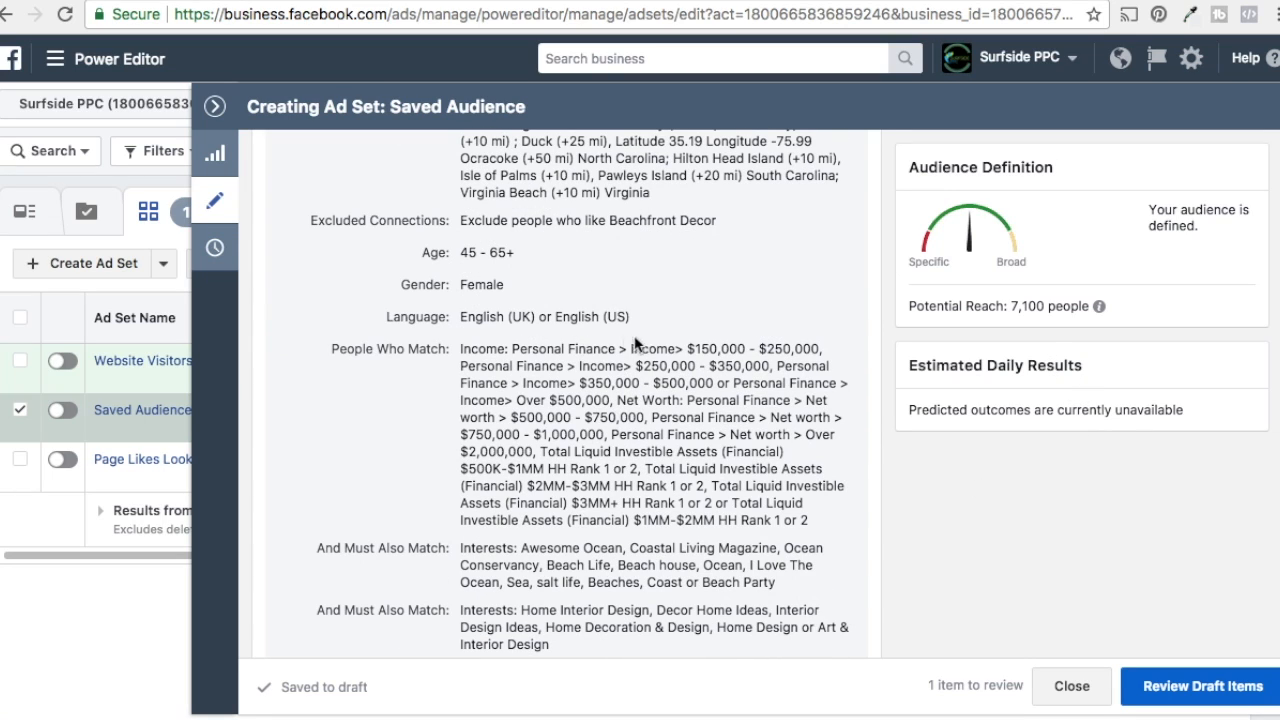
scroll(642, 335, "down", 3)
left_click(487, 415)
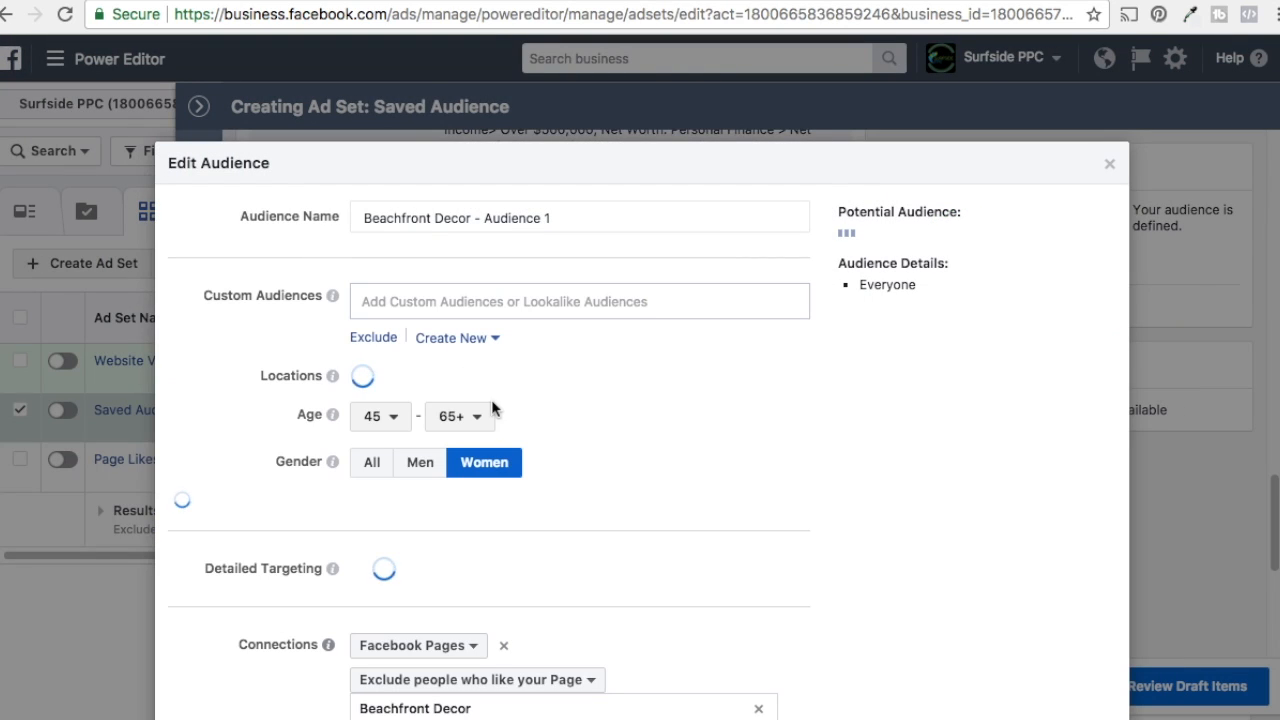
scroll(260, 381, "down", 6)
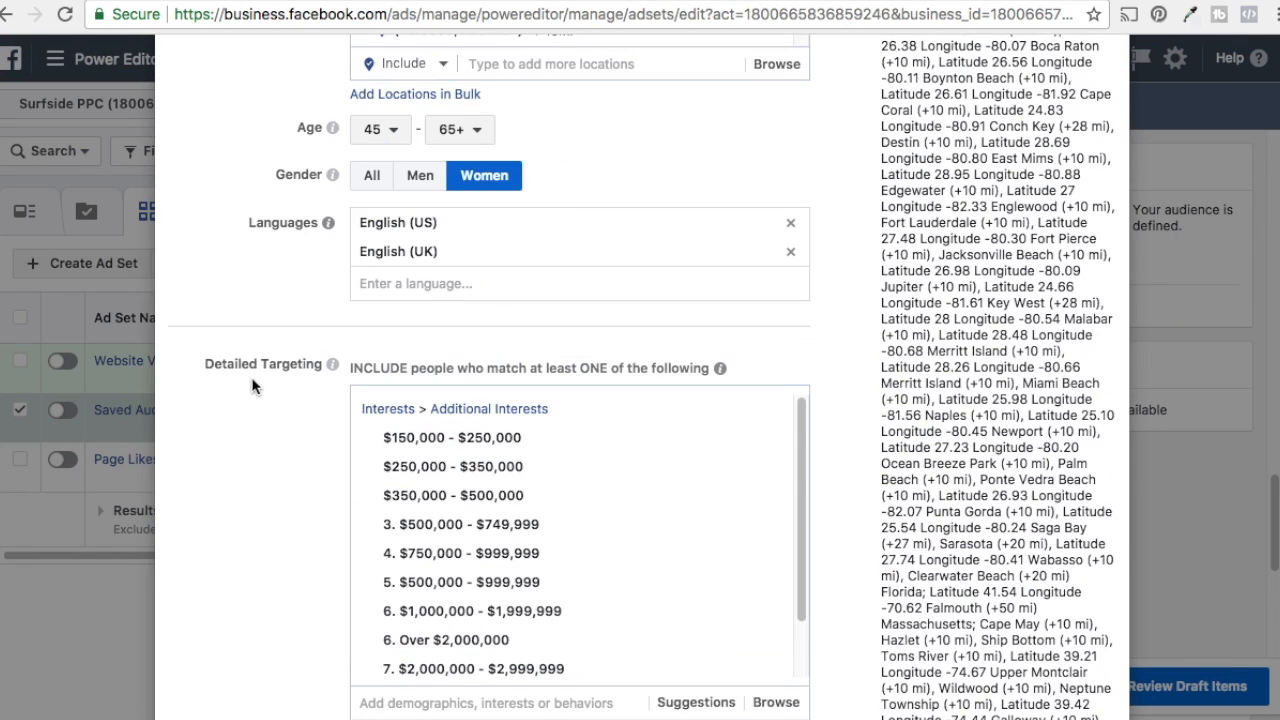
mouse_move(328, 222)
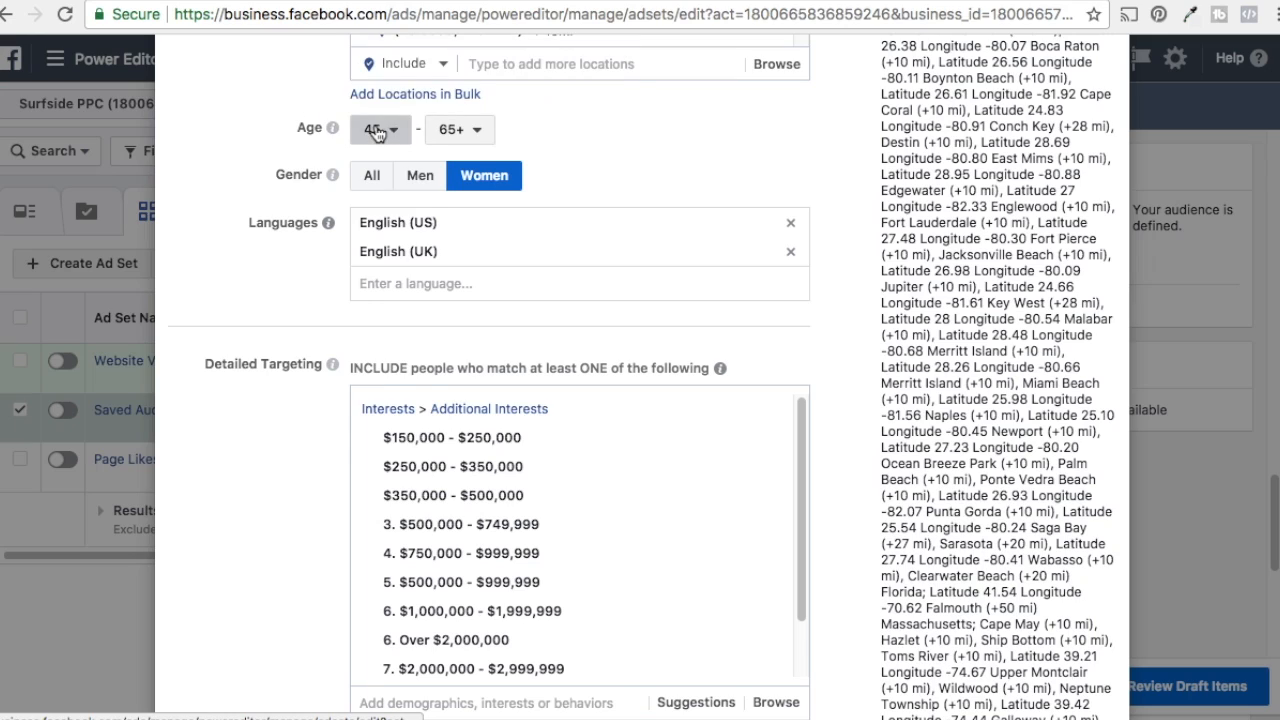
left_click(378, 129)
scroll(395, 230, "up", 2)
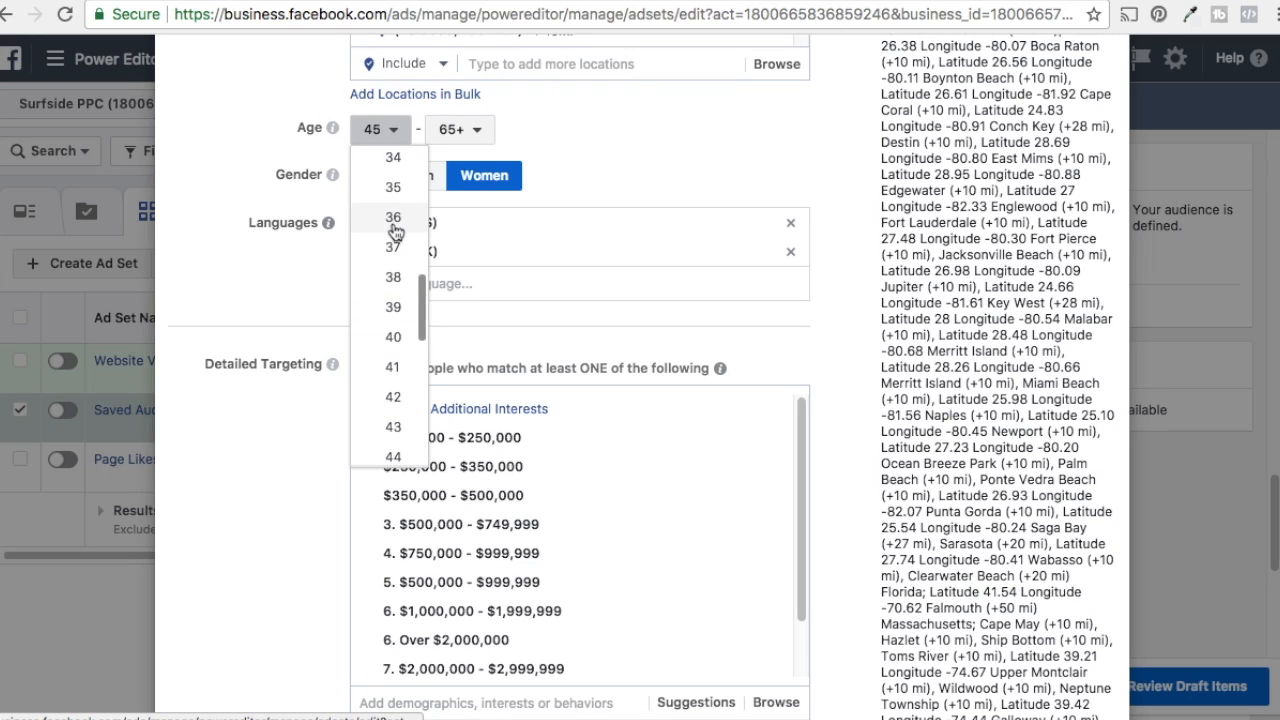
left_click(381, 190)
scroll(243, 153, "up", 6)
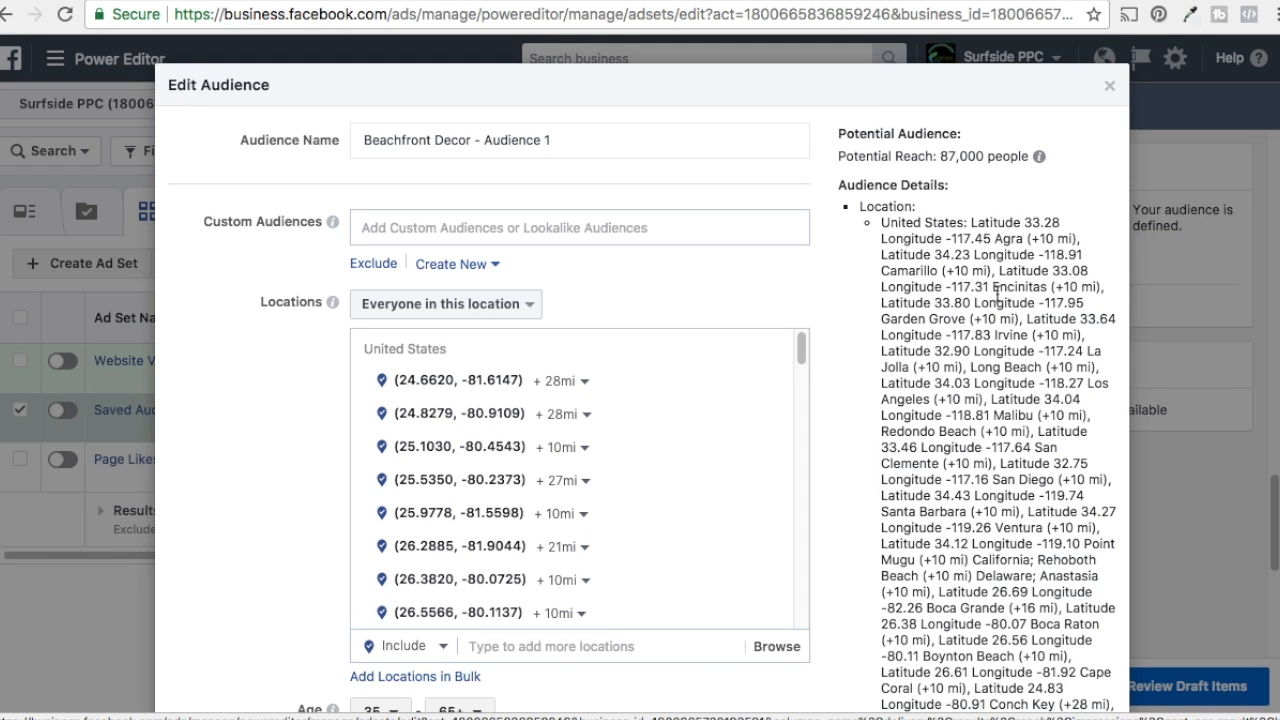
scroll(993, 286, "down", 10)
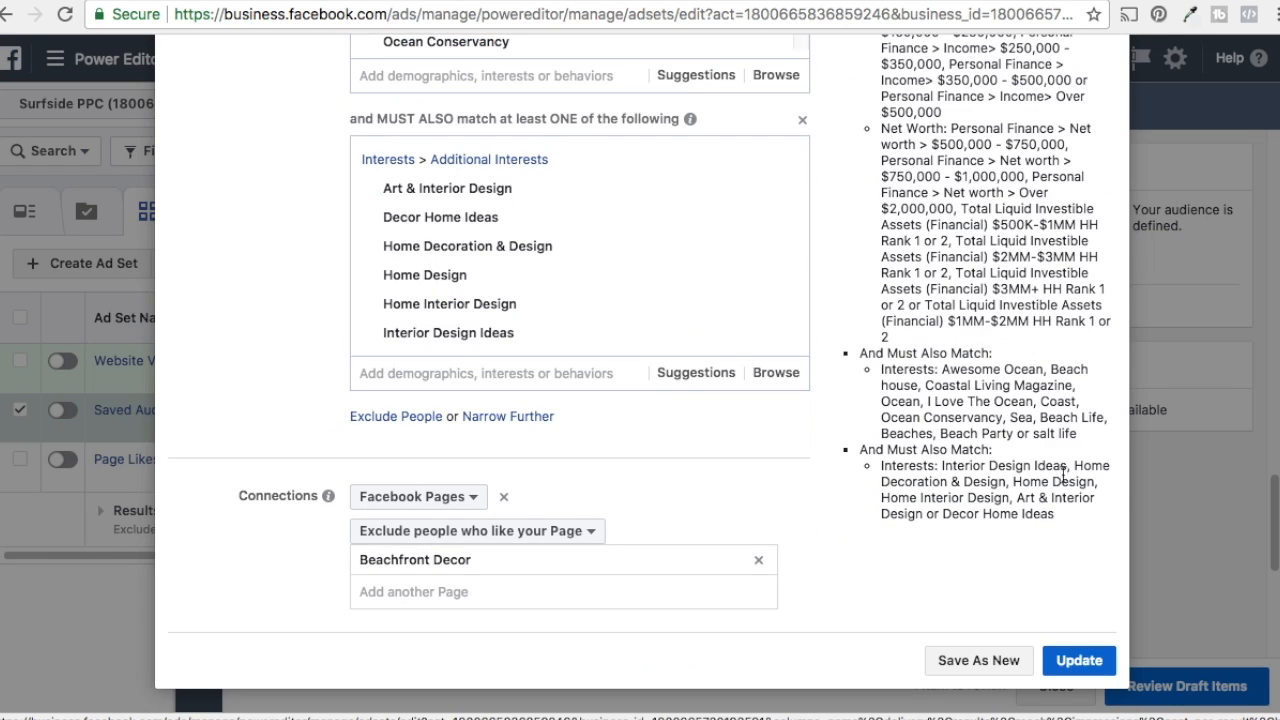
left_click(1088, 660)
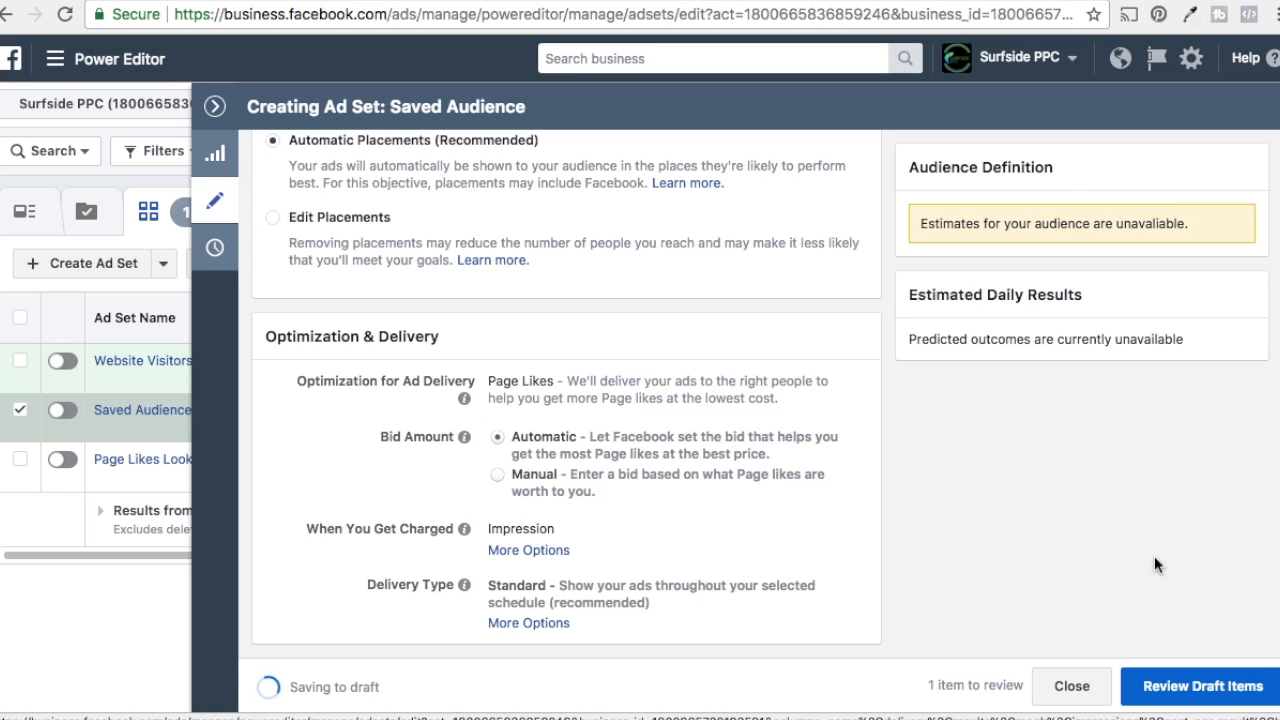
Step: Close the ad set editor and publish the new Website Visitors Lookalike and Saved Audience ad sets with their ads
left_click(217, 108)
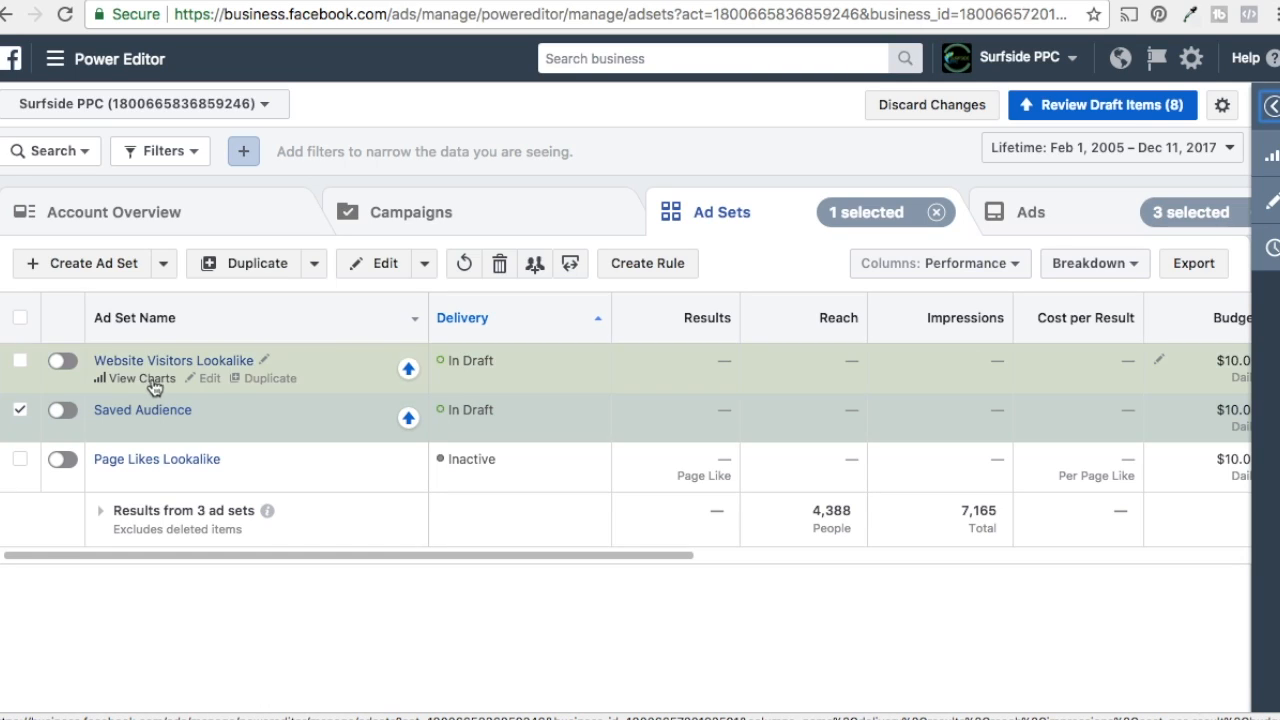
left_click(1162, 110)
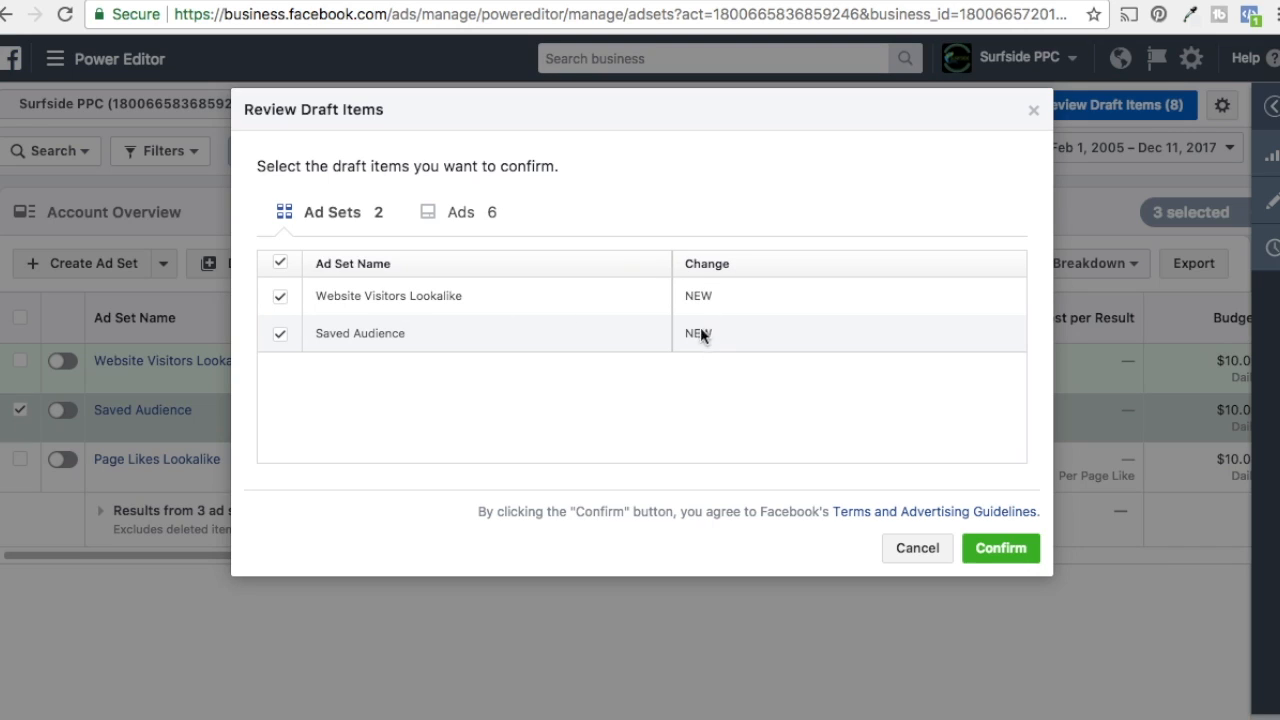
left_click(990, 548)
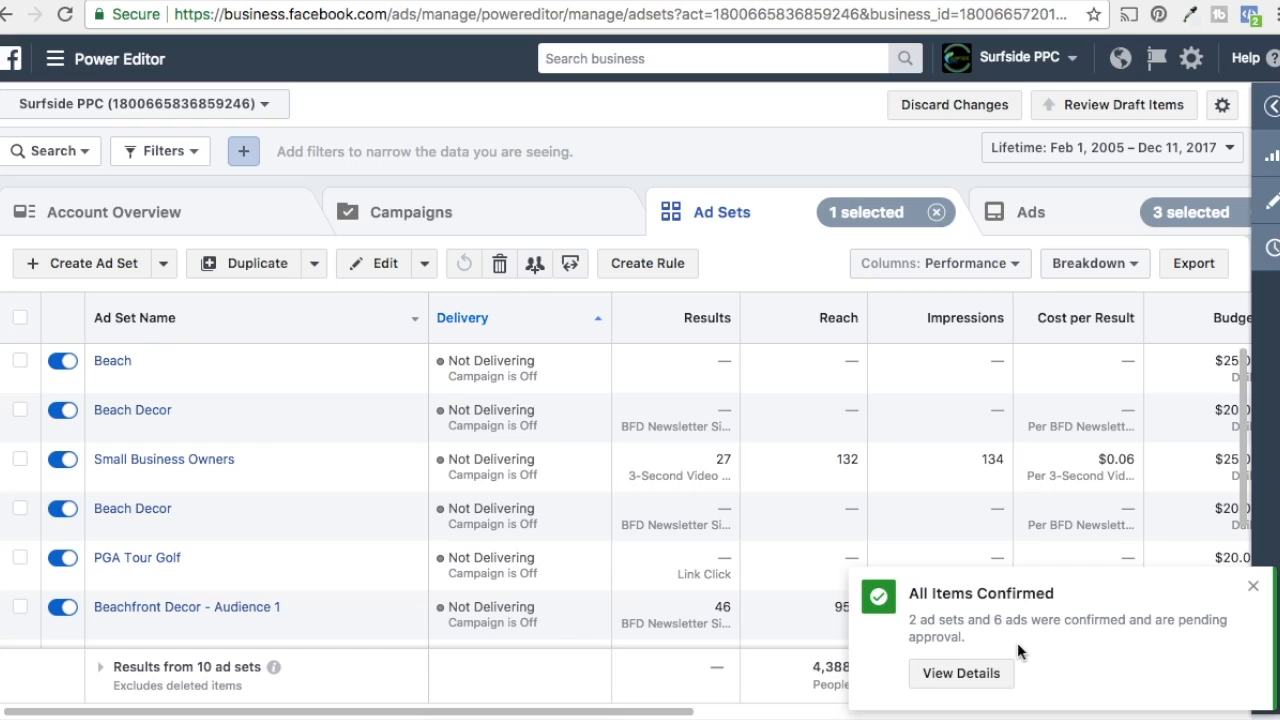
left_click(1253, 587)
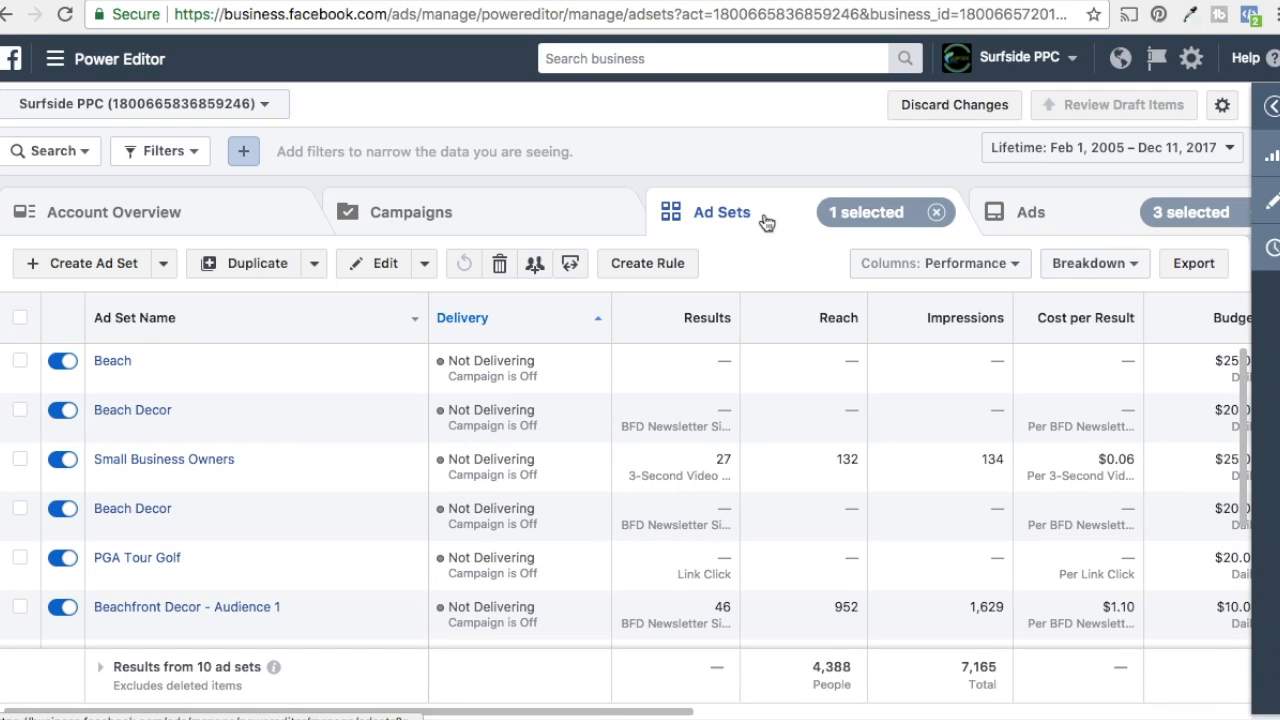
Step: Open the Beachfront Decor Page Likes campaign and switch on all three of its ad sets
left_click(401, 220)
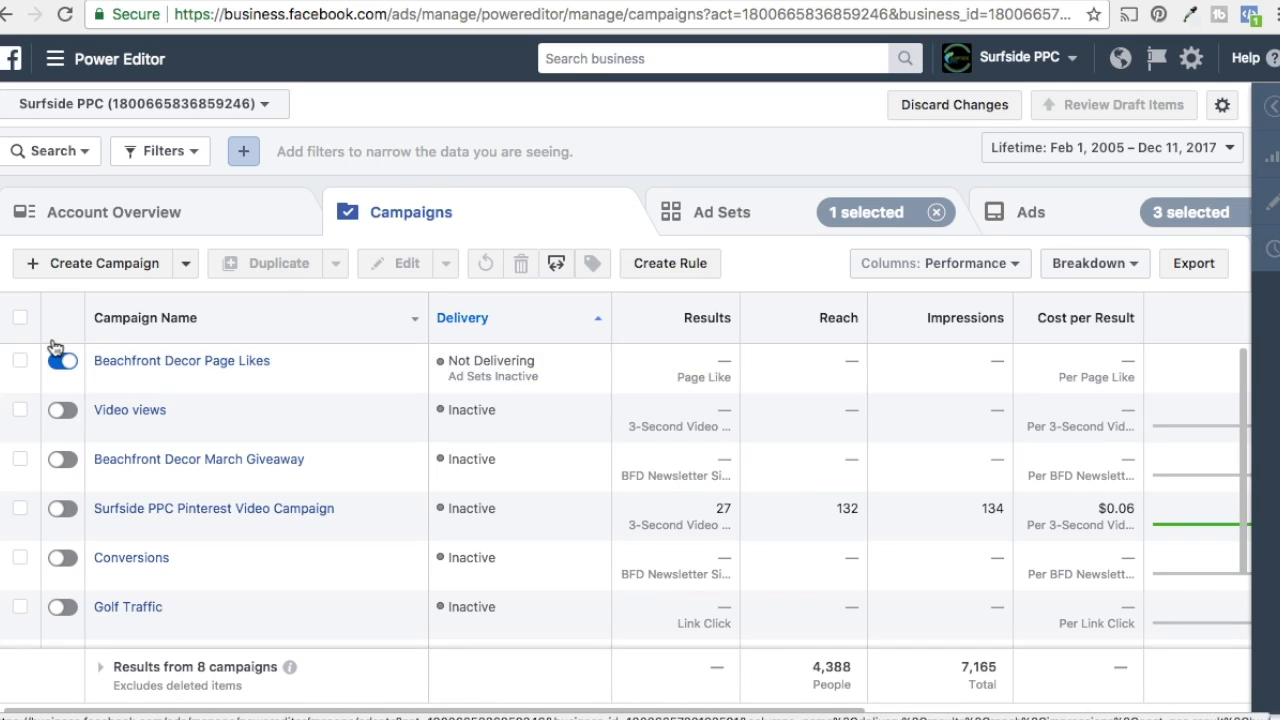
left_click(120, 362)
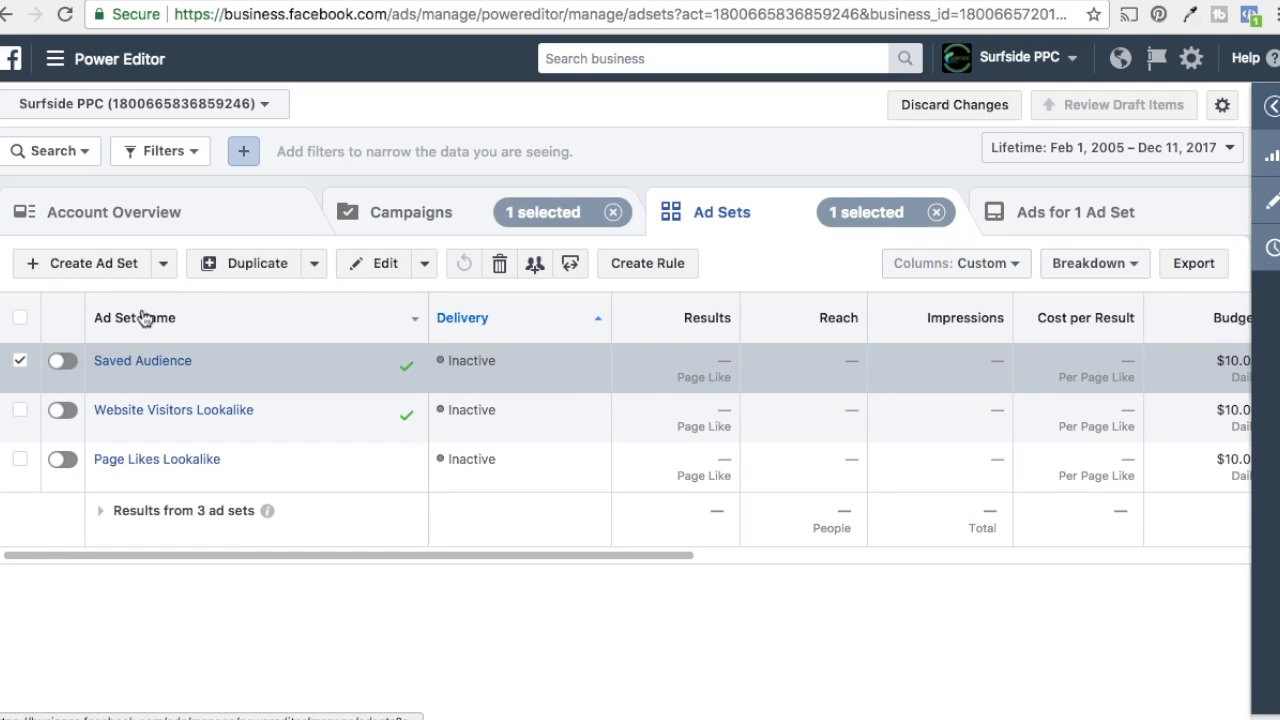
left_click(62, 362)
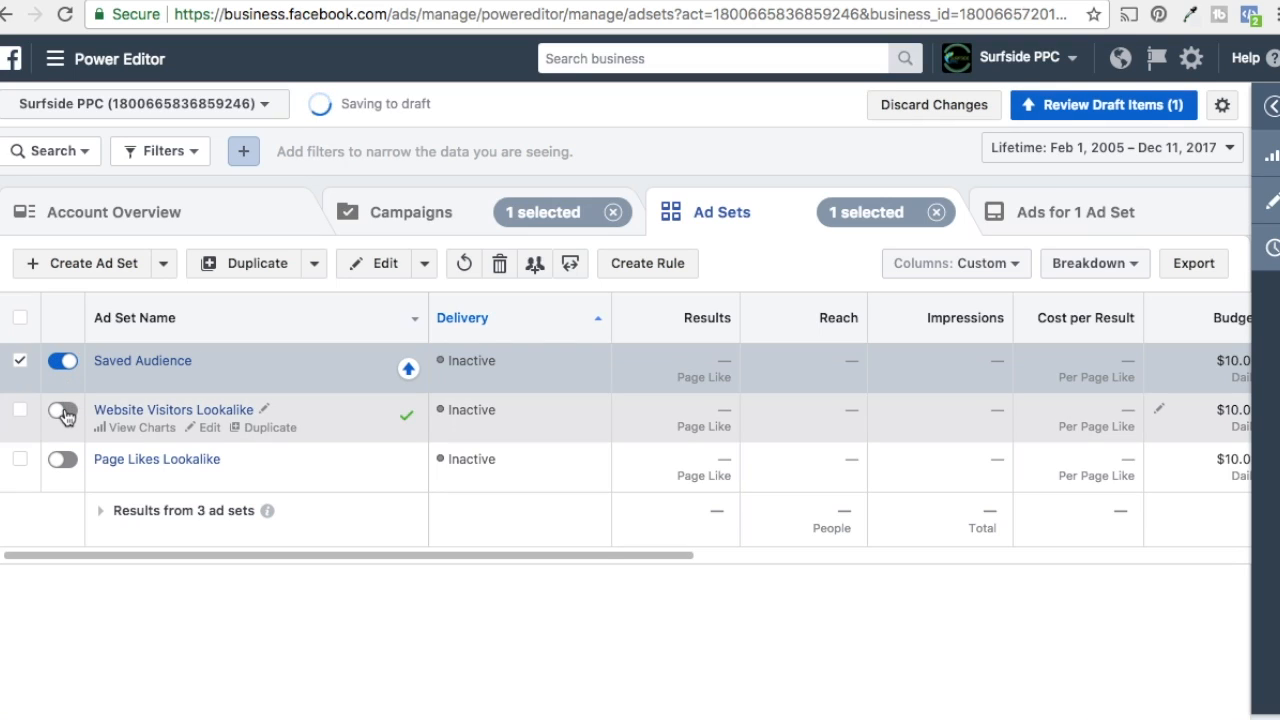
left_click(62, 410)
left_click(62, 460)
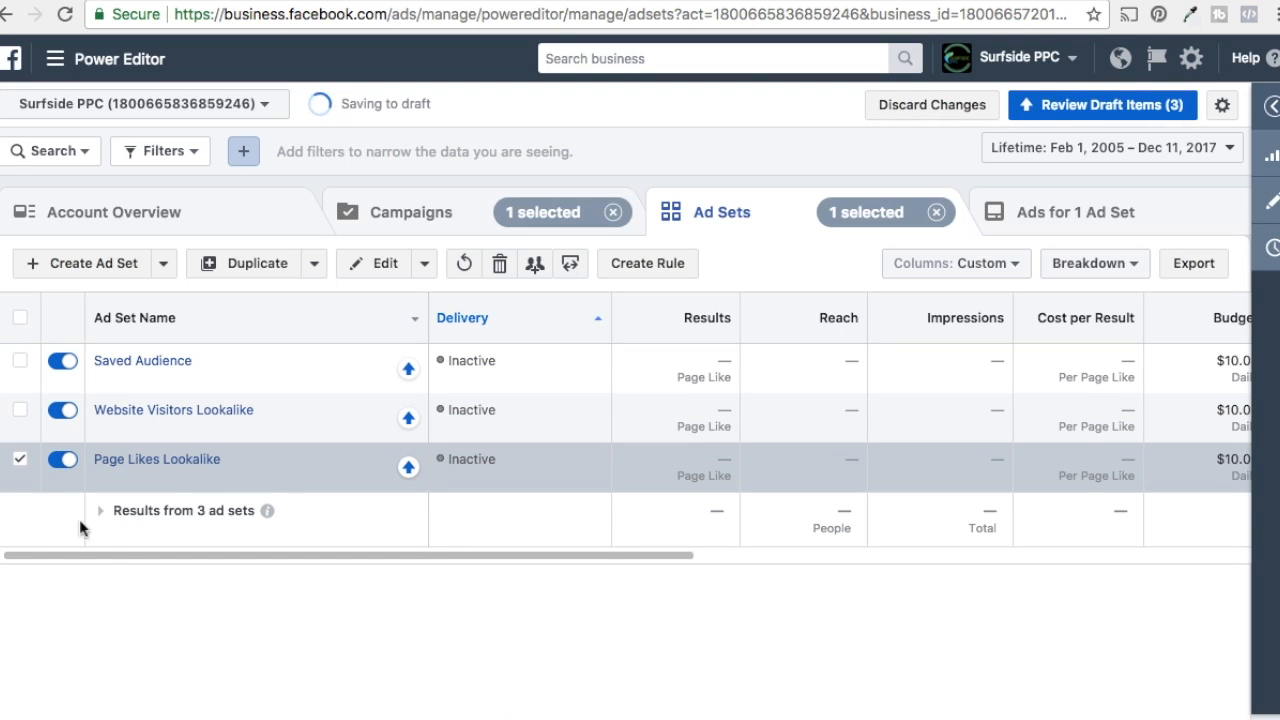
Step: Review the ads belonging to all three ad sets in the campaign
left_click(19, 322)
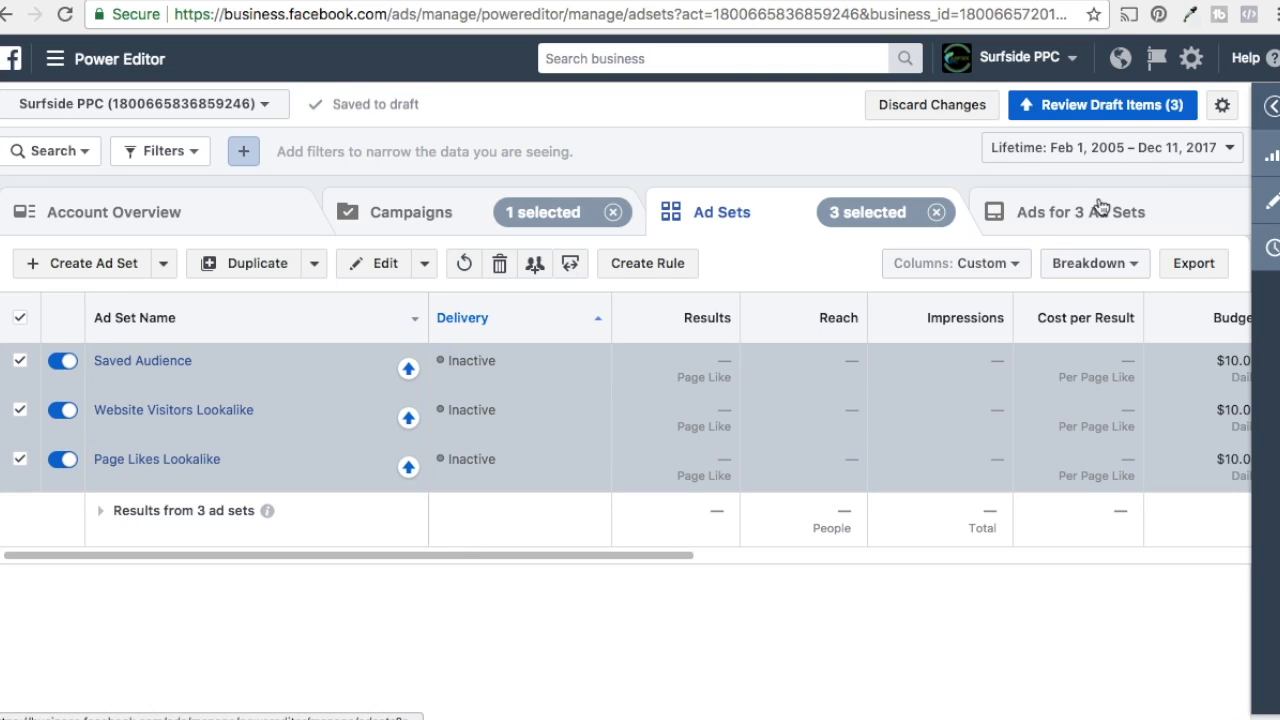
left_click(1062, 211)
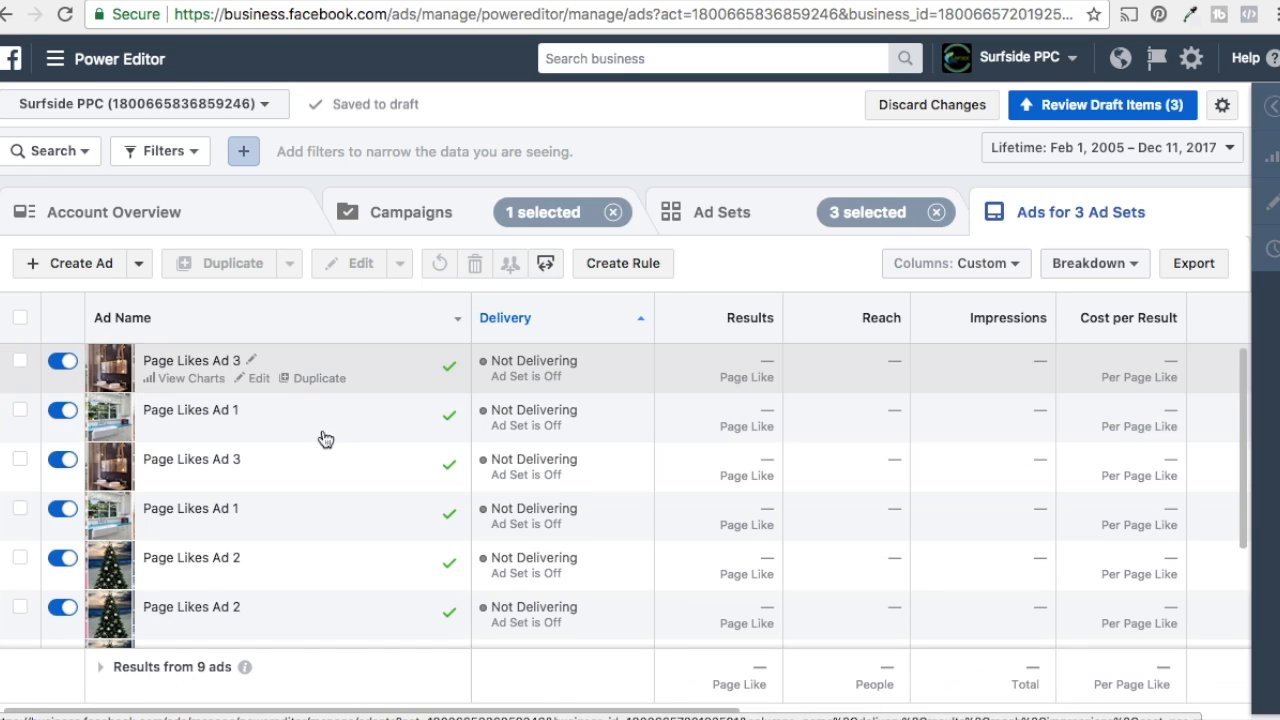
scroll(620, 437, "down", 2)
scroll(630, 465, "down", 1)
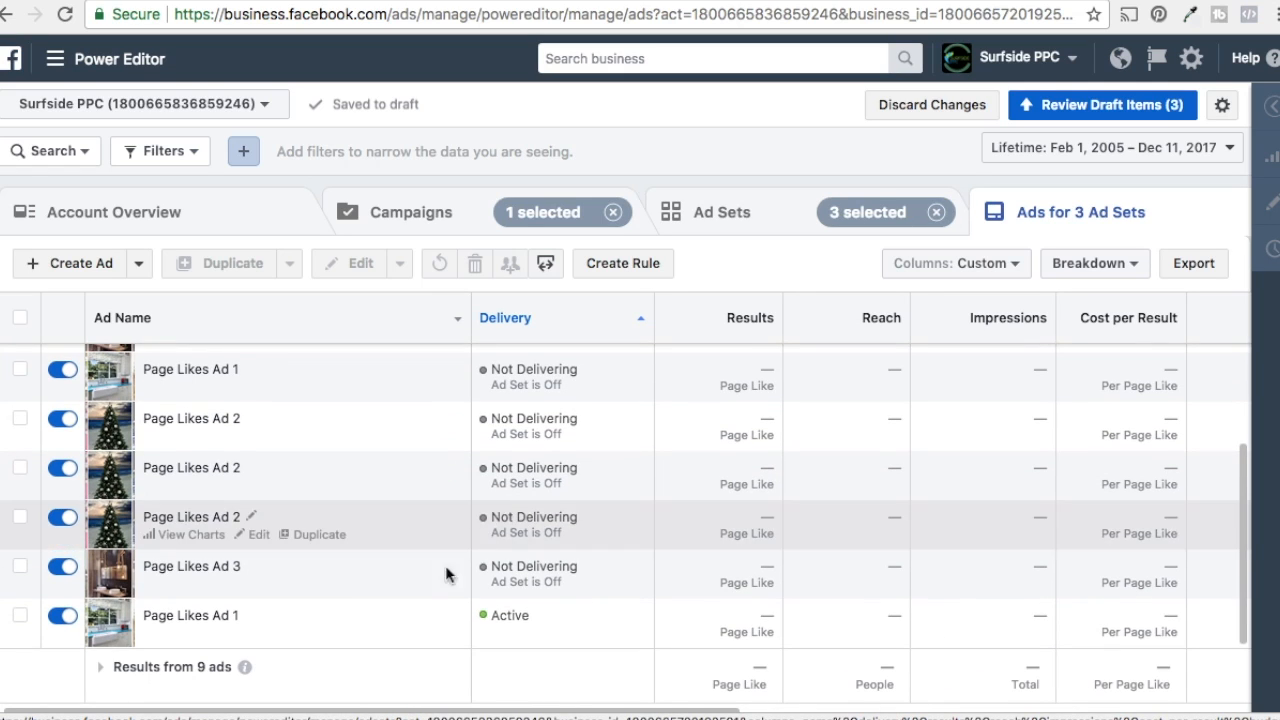
scroll(320, 530, "up", 1)
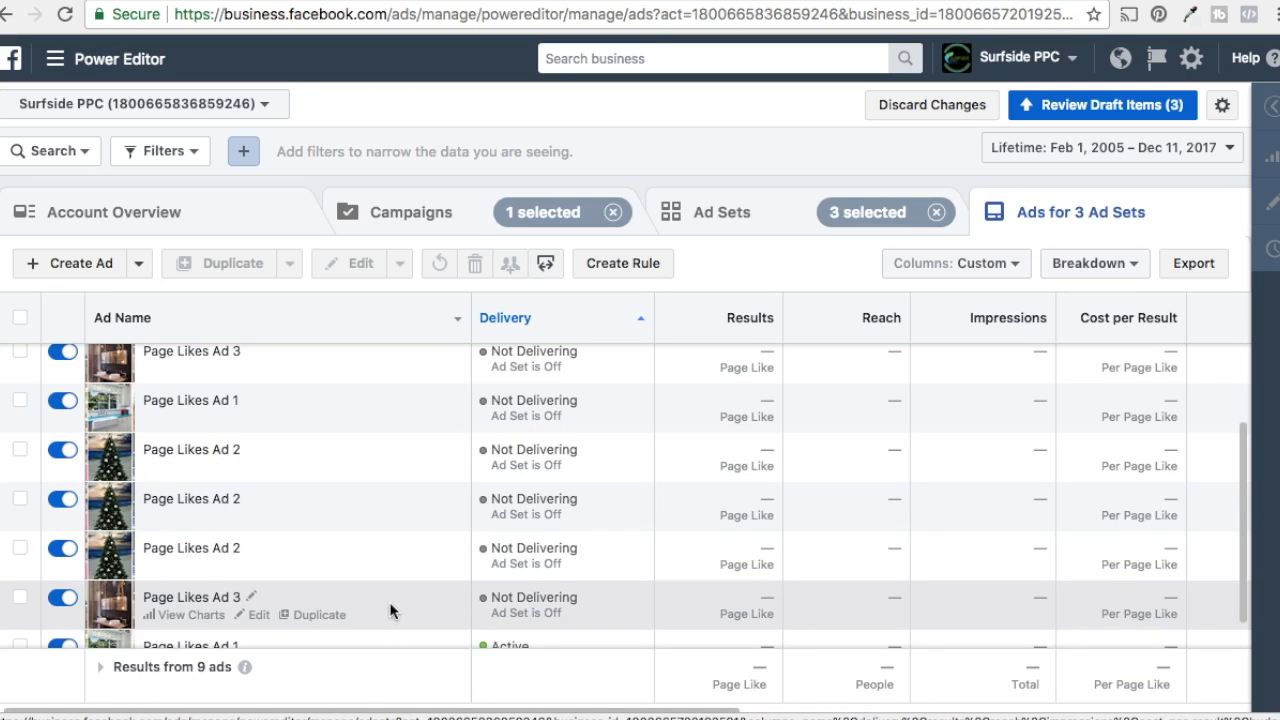
scroll(367, 530, "up", 2)
left_click(716, 222)
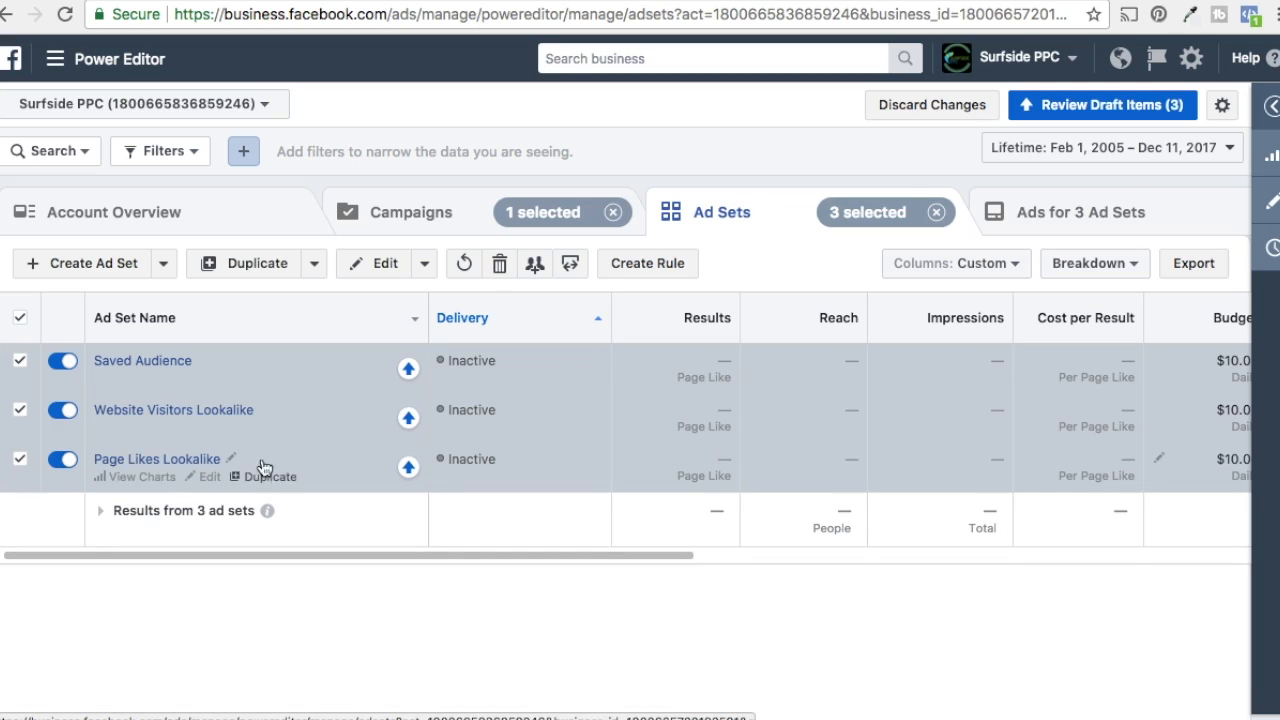
Step: Publish the status changes for the three ad sets
left_click(20, 318)
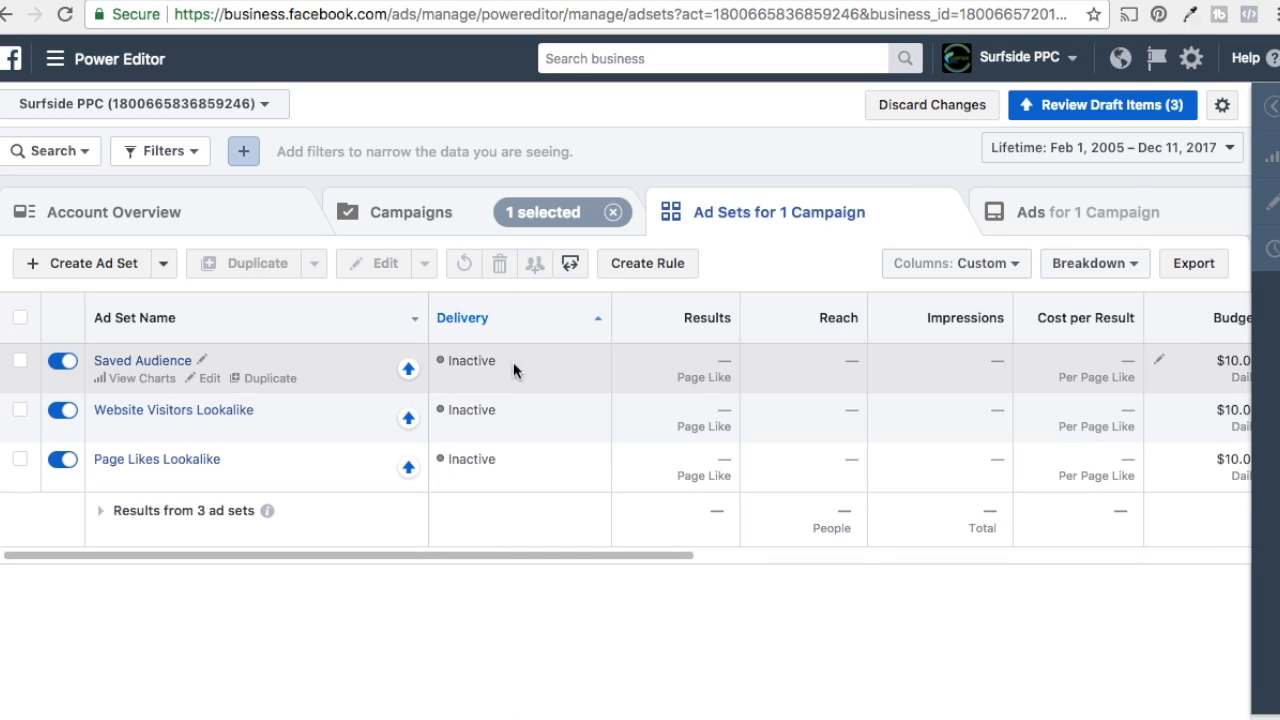
left_click(1150, 108)
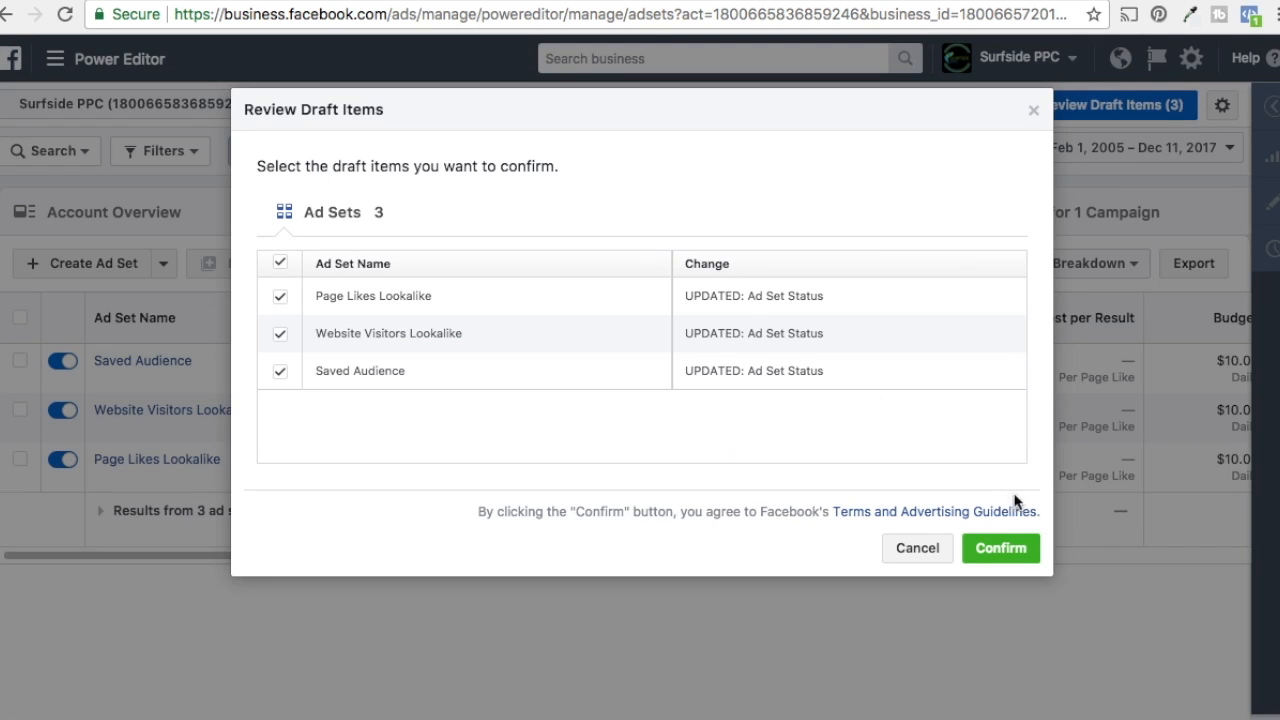
left_click(1004, 556)
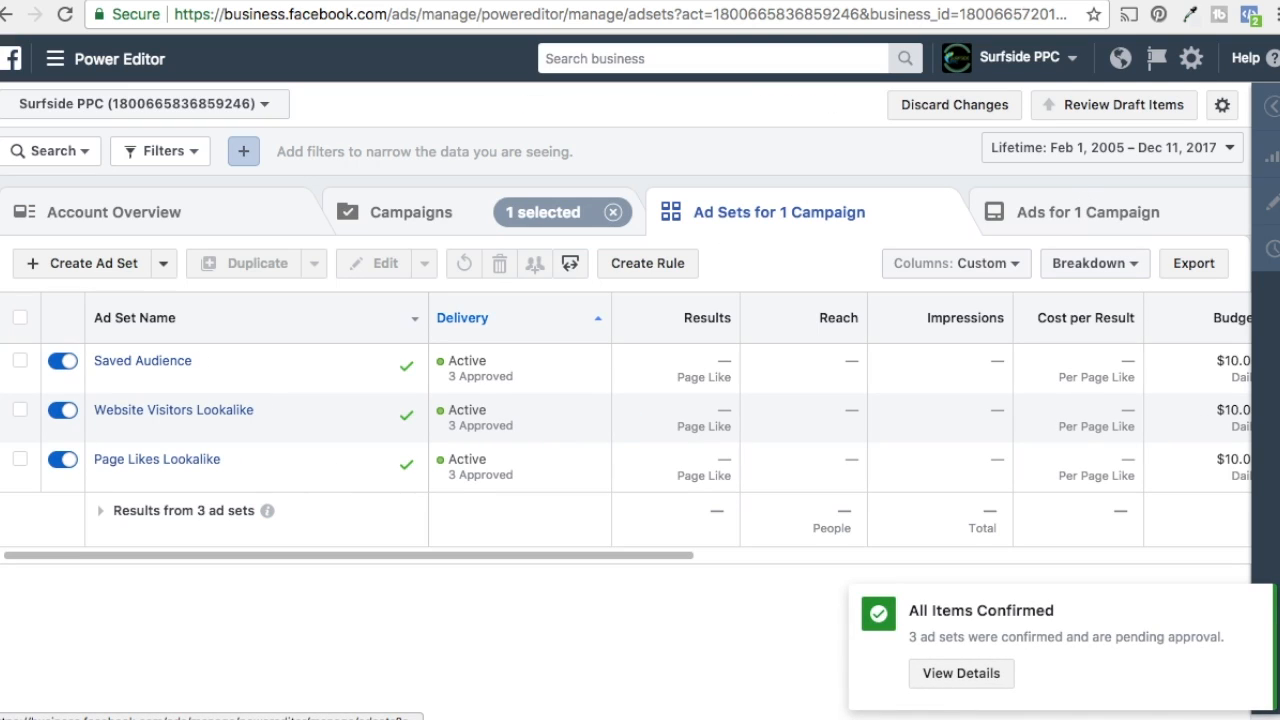
Step: Check the delivery status of the campaign, its ad sets and its ads
left_click(449, 229)
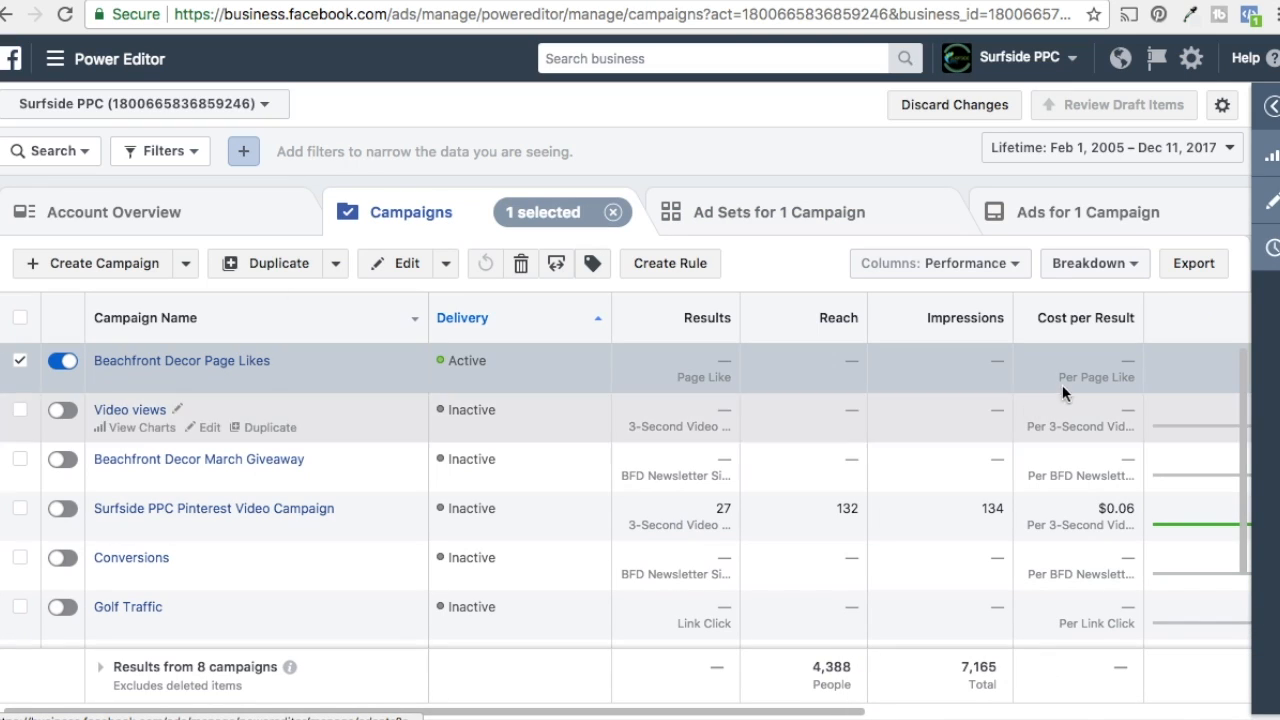
left_click(185, 365)
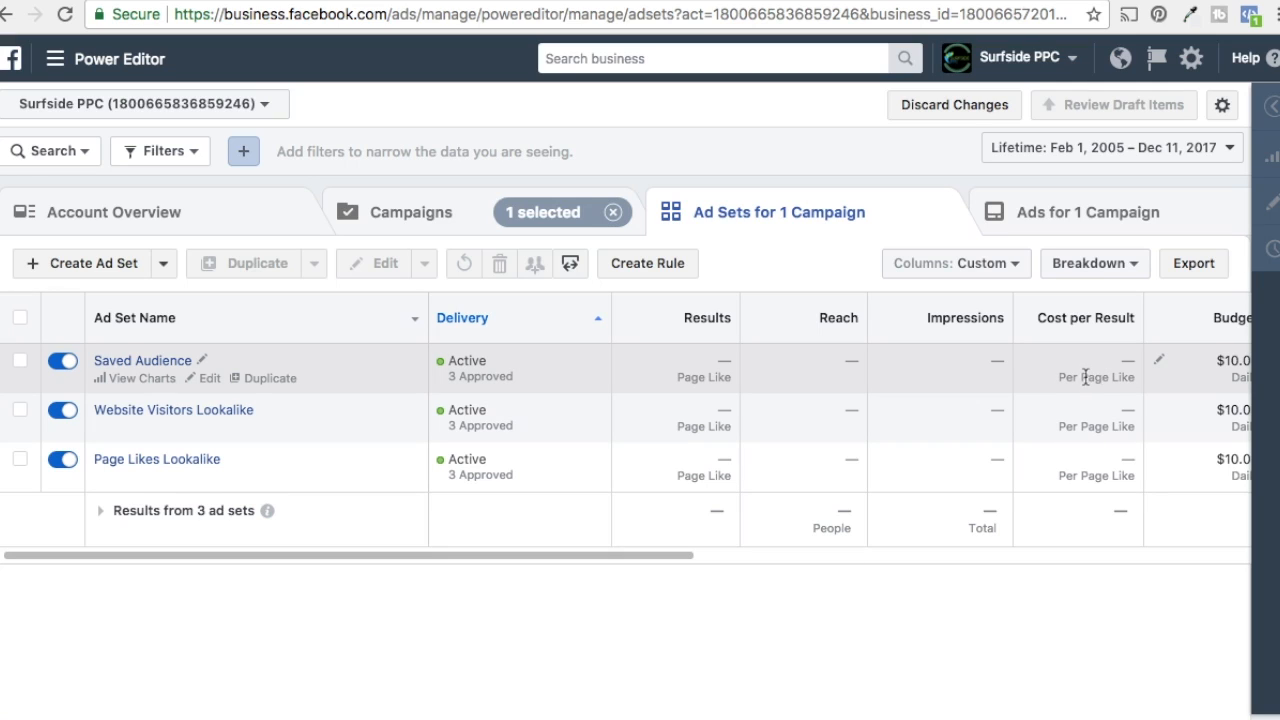
left_click(1031, 212)
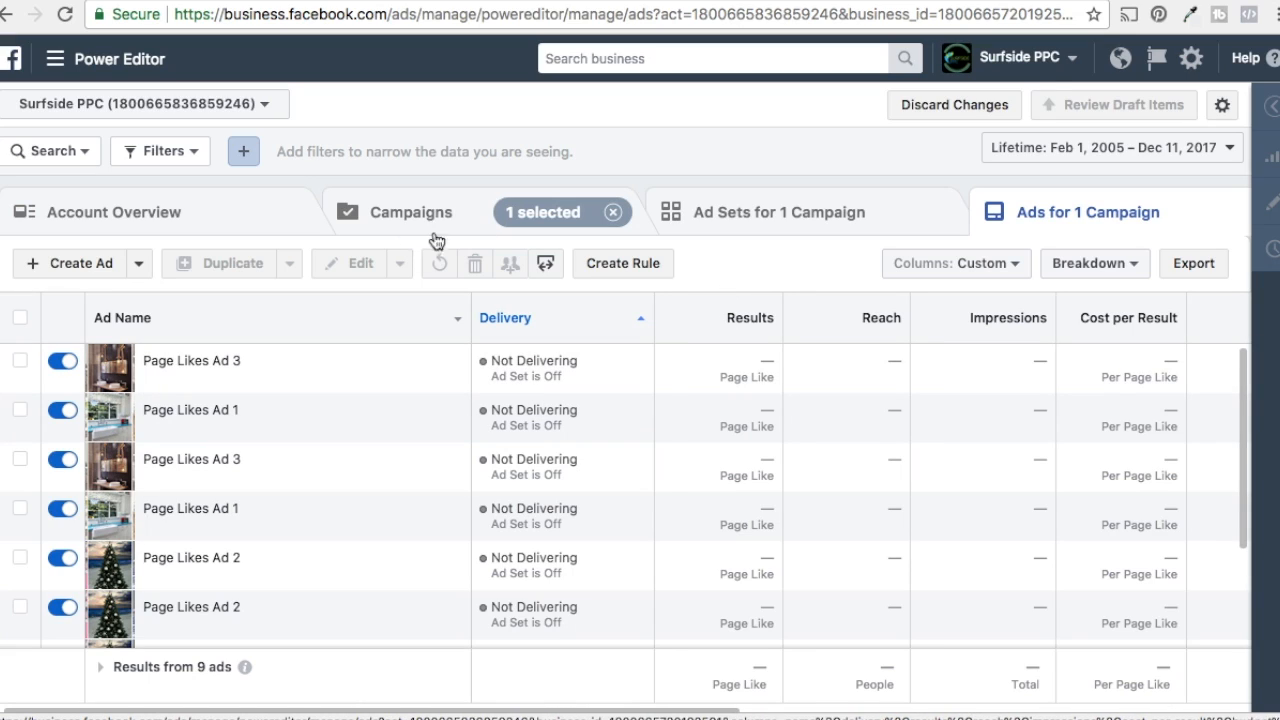
left_click(786, 205)
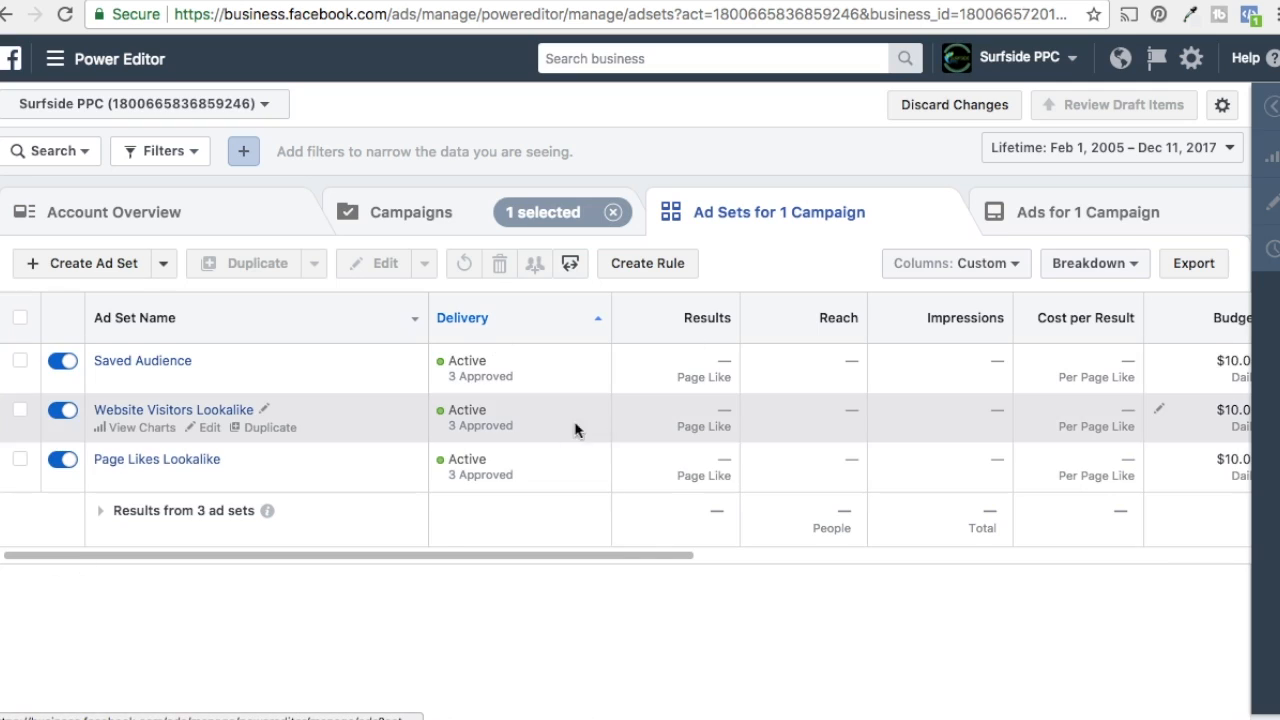
left_click(452, 220)
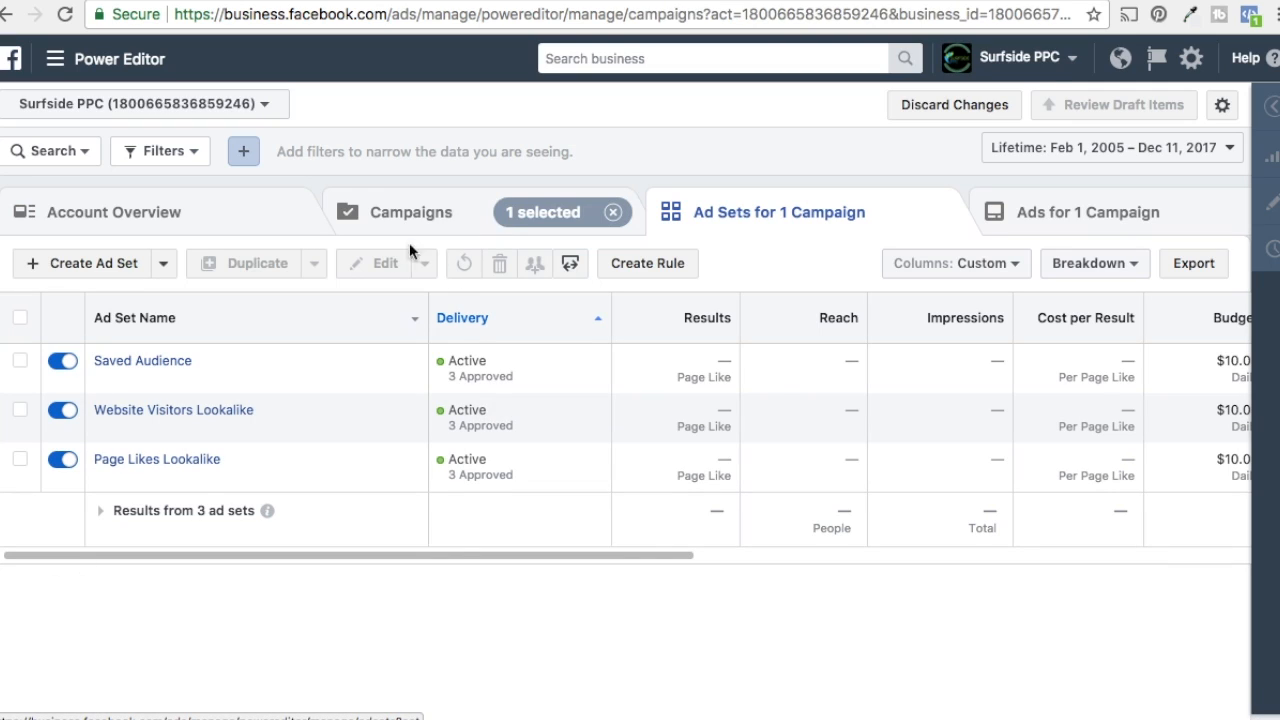